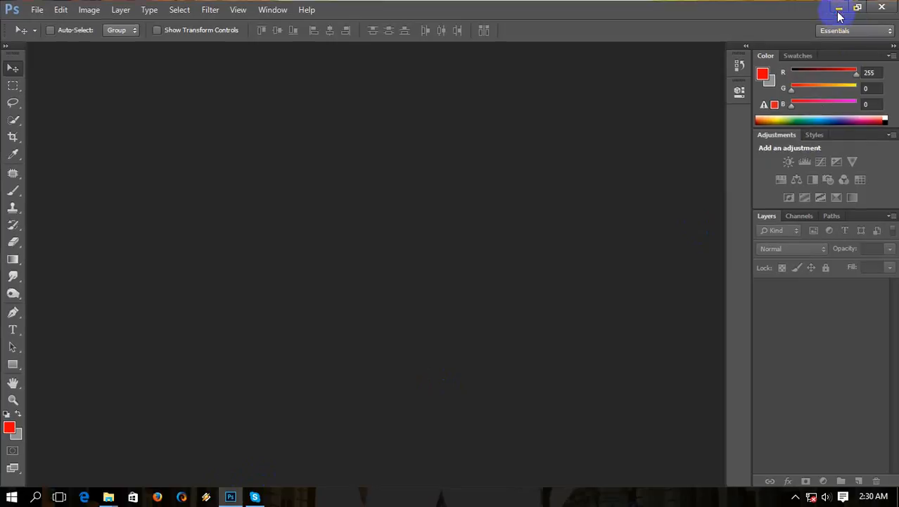
Switch to the desktop folder under water and open its water image in Photoshop.
{"action": "left_click", "coordinate": [839, 7]}
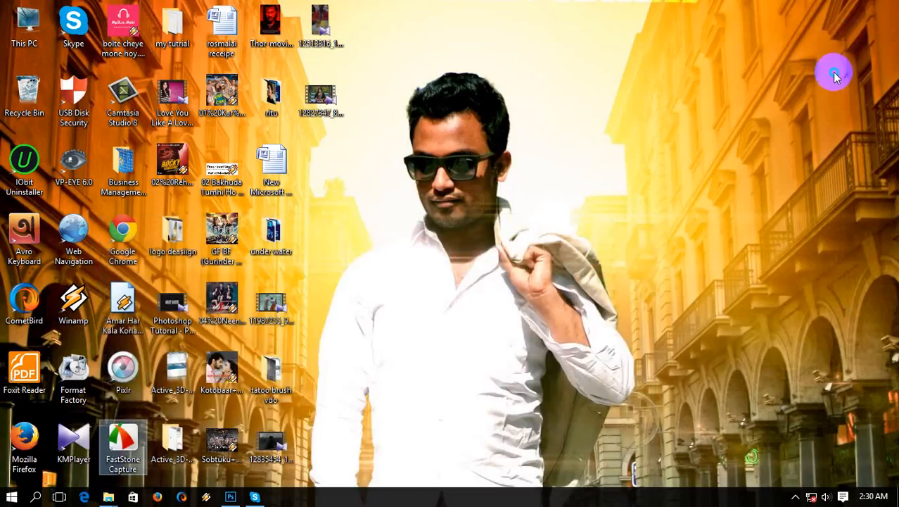
{"action": "right_click", "coordinate": [834, 74]}
{"action": "left_click", "coordinate": [764, 112]}
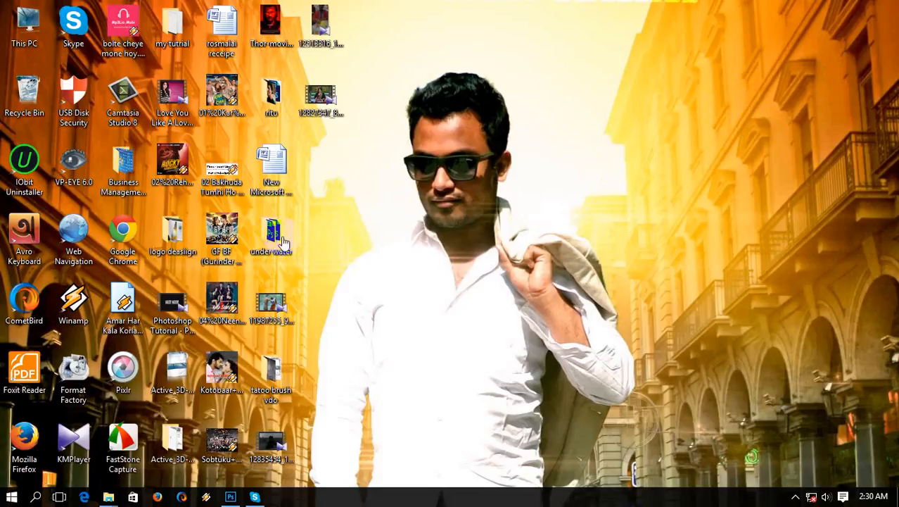
{"action": "key", "text": "Return"}
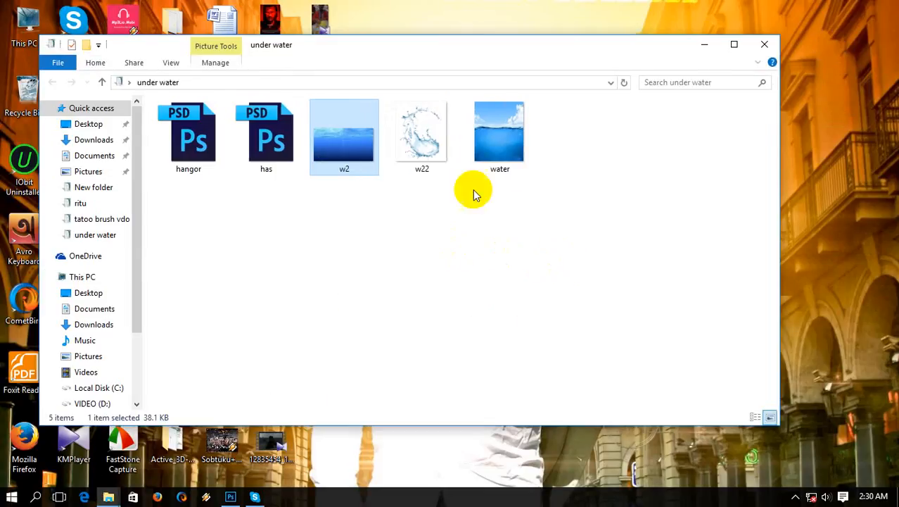
{"action": "left_click_drag", "start_coordinate": [496, 154], "coordinate": [296, 359]}
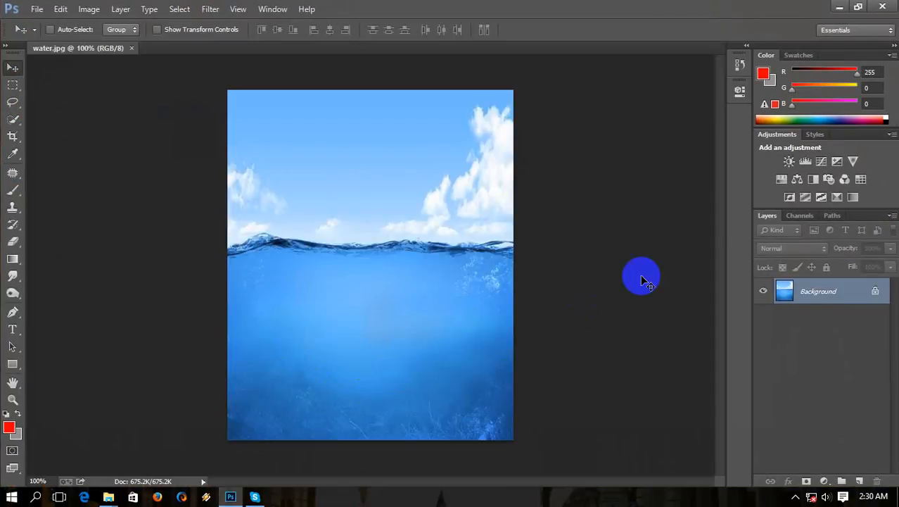
Place the w2 image over the lower part of water.jpg and stretch it upward to a height of about 89.37%.
{"action": "left_click", "coordinate": [843, 7]}
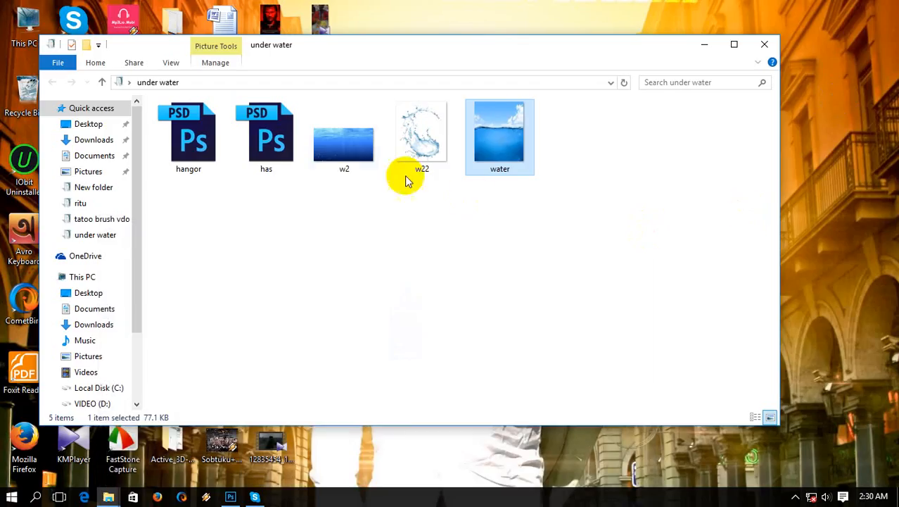
{"action": "left_click_drag", "start_coordinate": [344, 133], "coordinate": [365, 407]}
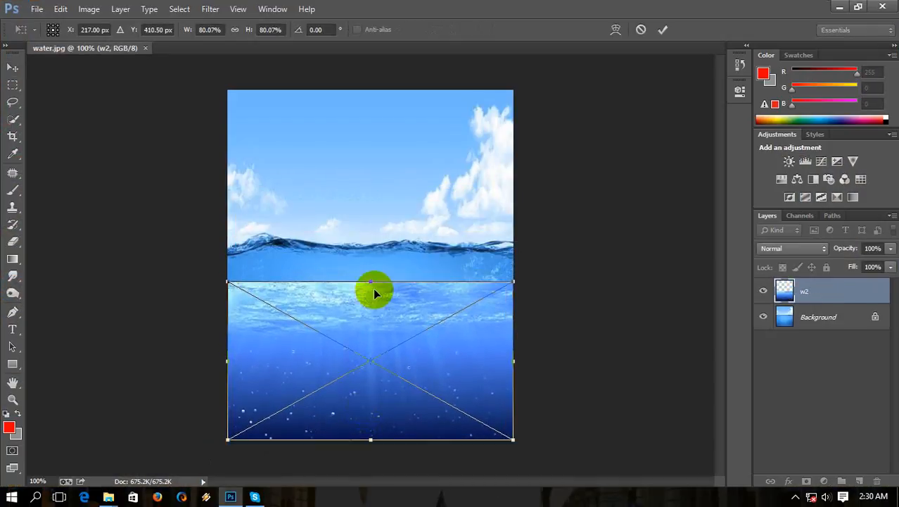
{"action": "left_click_drag", "start_coordinate": [371, 281], "coordinate": [369, 264]}
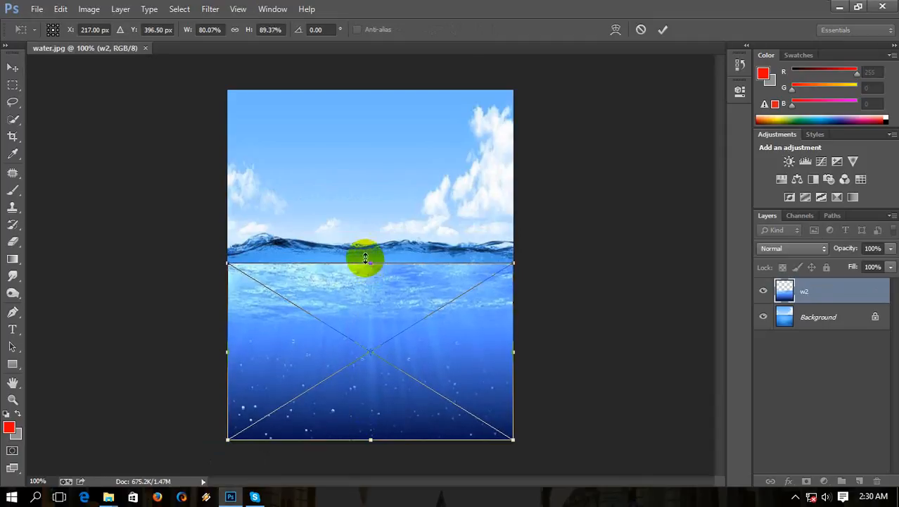
{"action": "key", "text": "Return"}
Rasterize the w2 layer and add a layer mask to it.
{"action": "right_click", "coordinate": [797, 294]}
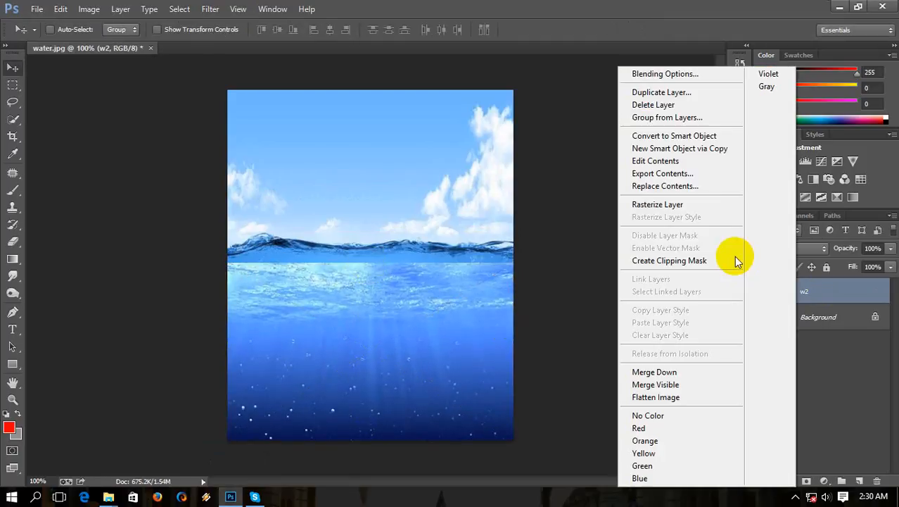
{"action": "left_click", "coordinate": [709, 206]}
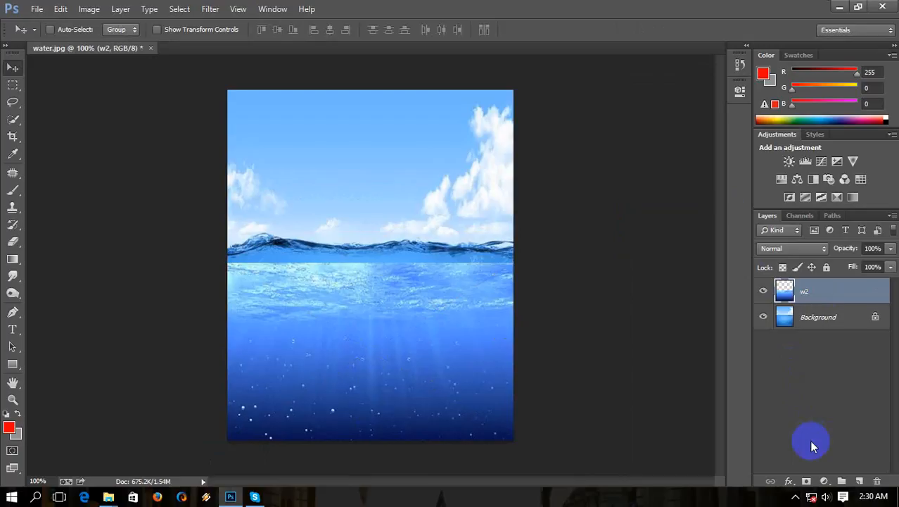
{"action": "left_click", "coordinate": [806, 481]}
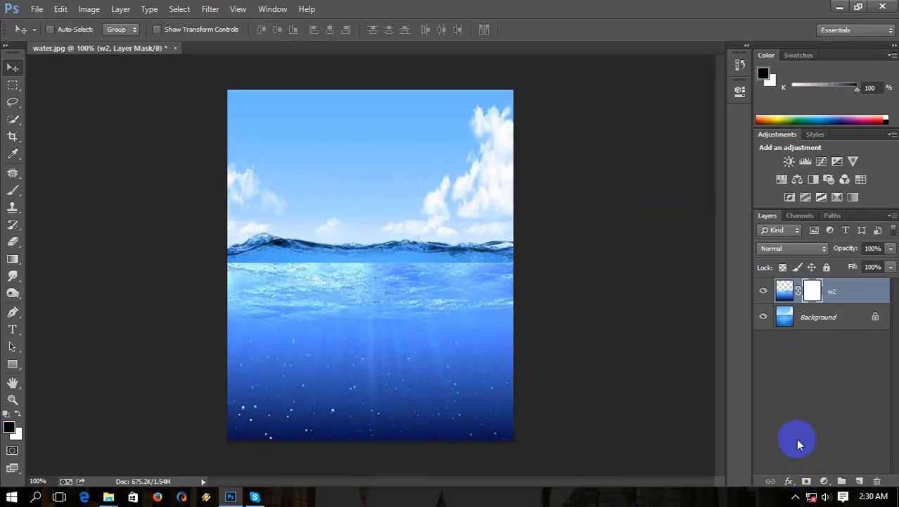
Fade the upper part of w2 on its mask with a linear Foreground to Transparent gradient from the waterline down to the image bottom.
{"action": "left_click", "coordinate": [13, 365]}
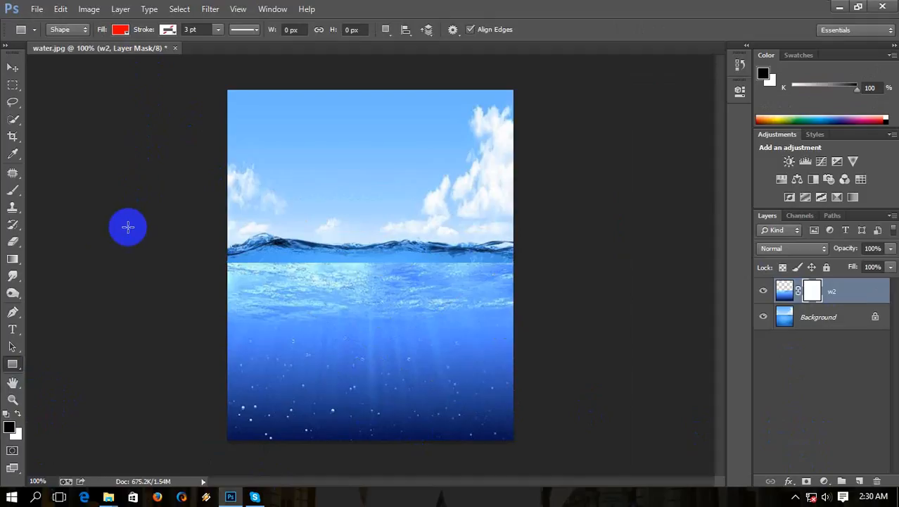
{"action": "left_click", "coordinate": [13, 258]}
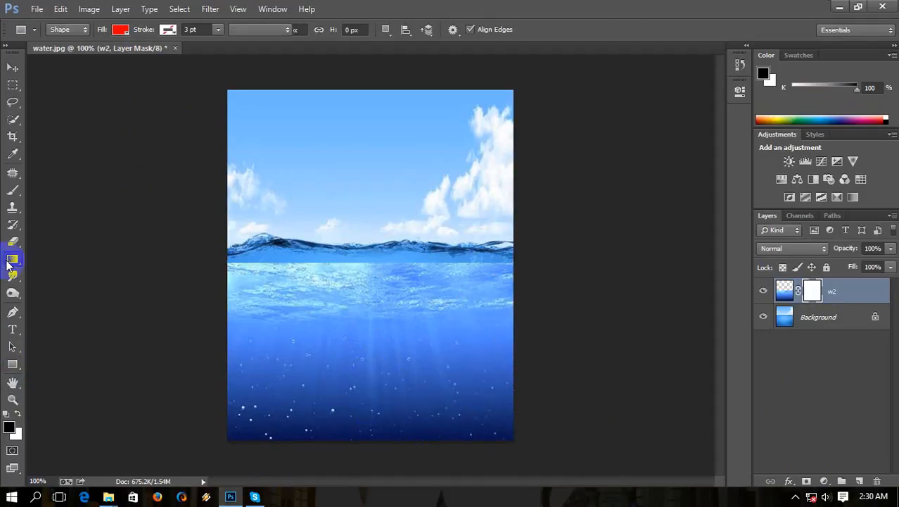
{"action": "left_click", "coordinate": [83, 29]}
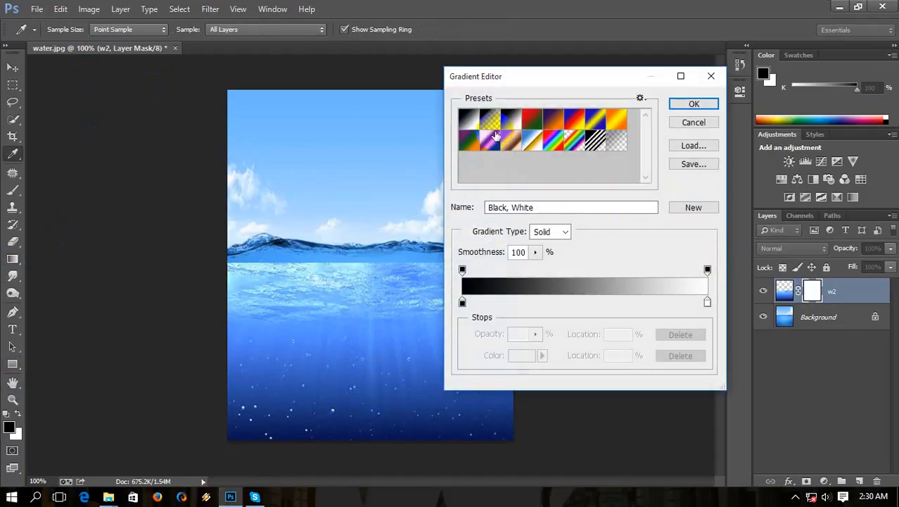
{"action": "left_click", "coordinate": [468, 119]}
{"action": "left_click", "coordinate": [489, 120]}
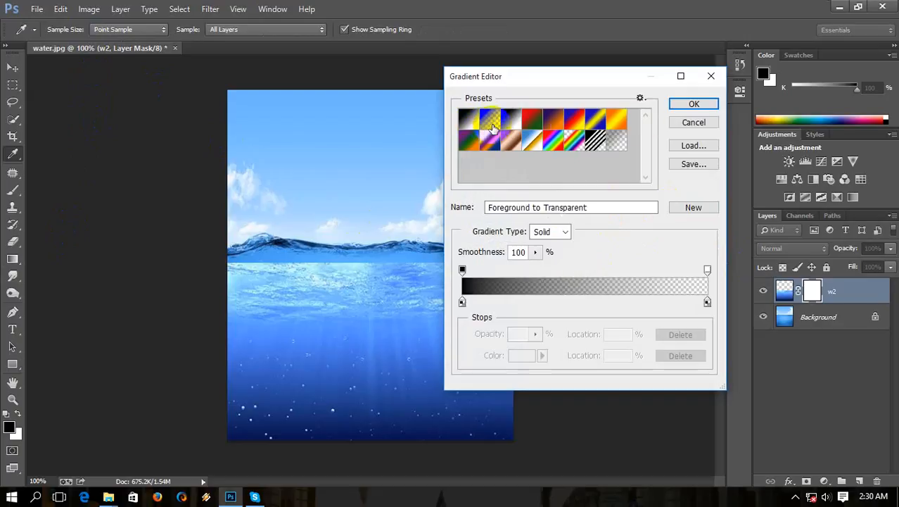
{"action": "left_click", "coordinate": [697, 105]}
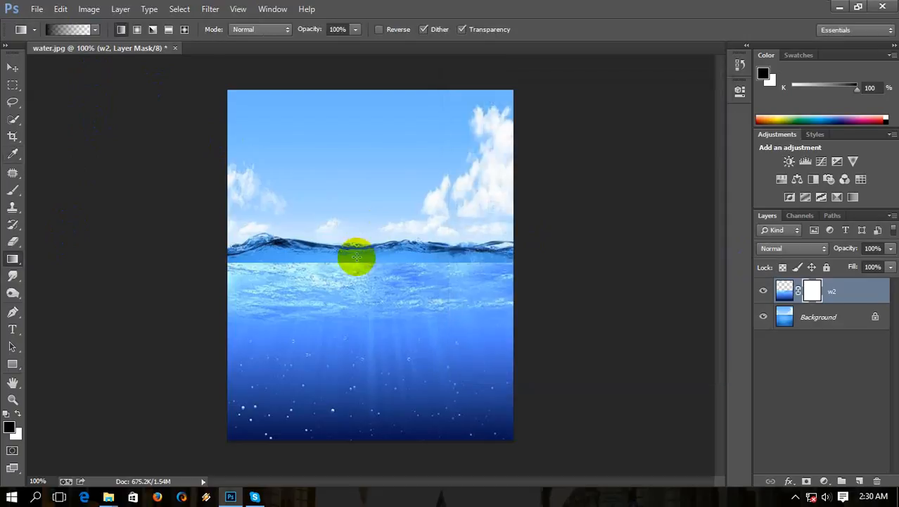
{"action": "left_click_drag", "start_coordinate": [365, 250], "coordinate": [366, 403]}
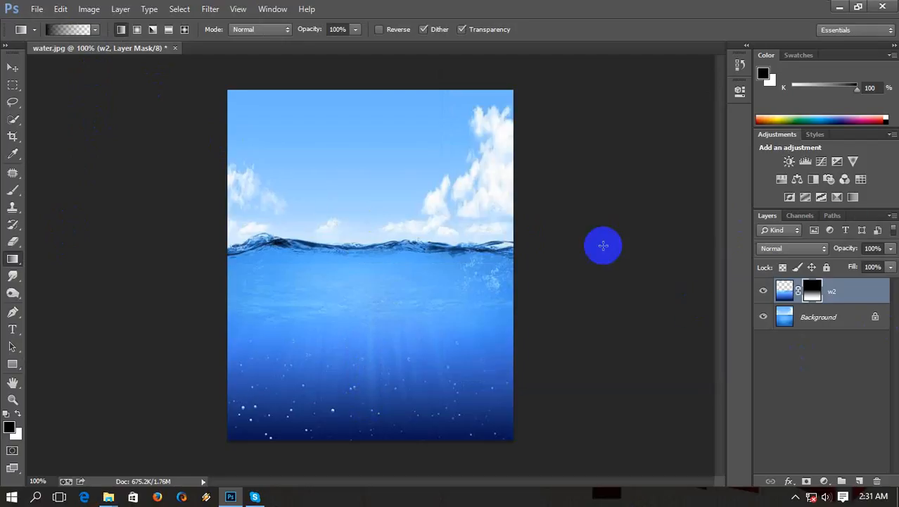
{"action": "left_click_drag", "start_coordinate": [373, 252], "coordinate": [373, 431]}
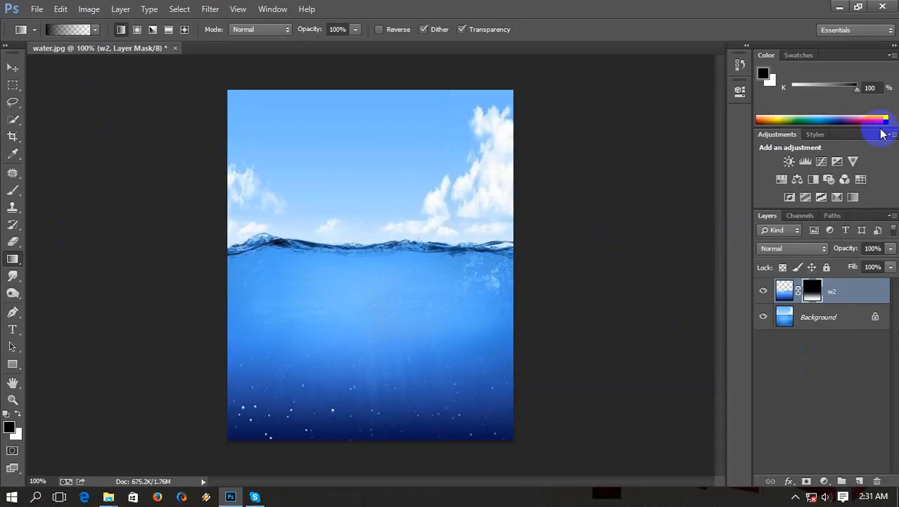
Open has.psd from the under water folder and move its character layer into water.jpg.
{"action": "left_click", "coordinate": [840, 8]}
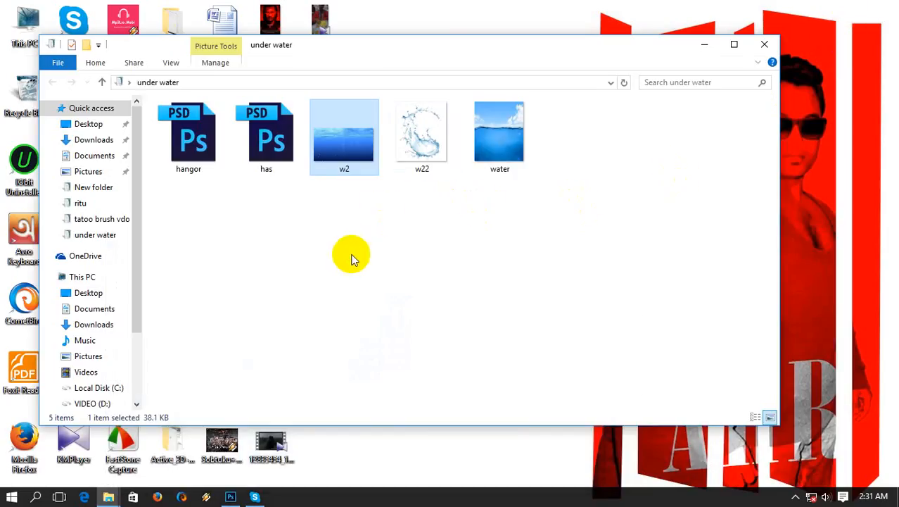
{"action": "left_click", "coordinate": [347, 256]}
{"action": "left_click_drag", "start_coordinate": [257, 171], "coordinate": [355, 58]}
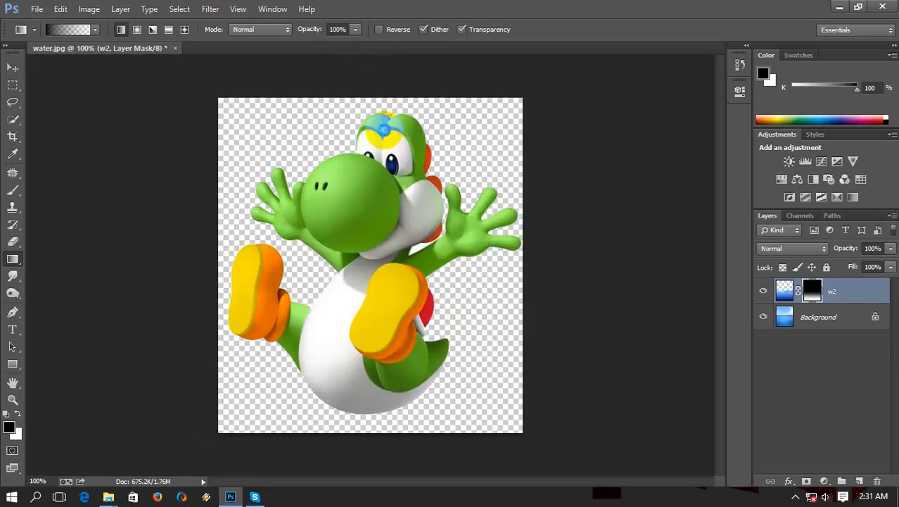
{"action": "left_click", "coordinate": [12, 68]}
{"action": "left_click_drag", "start_coordinate": [301, 241], "coordinate": [347, 260]}
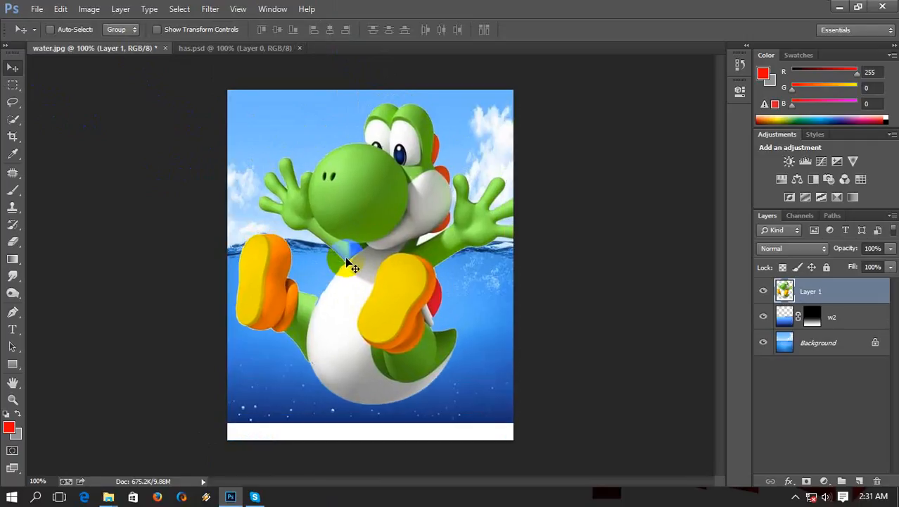
Scale the added character layer down to about 28% and move it over the water picture.
{"action": "key", "text": "ctrl+minus"}
{"action": "key", "text": "ctrl+minus"}
{"action": "key", "text": "ctrl+minus"}
{"action": "key", "text": "ctrl+minus"}
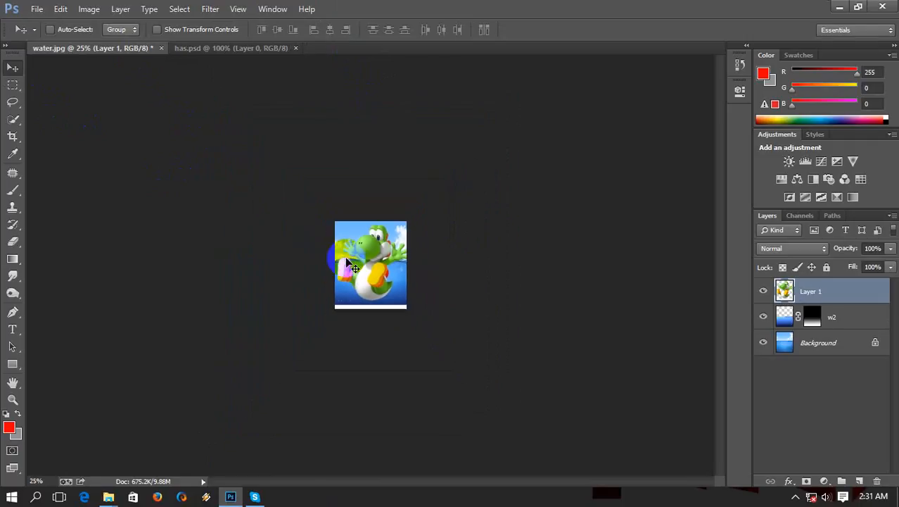
{"action": "key", "text": "ctrl+t"}
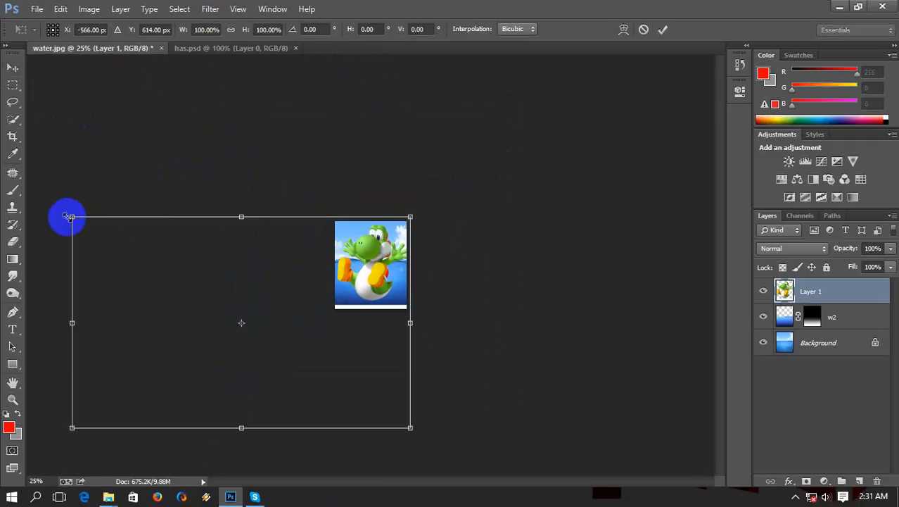
{"action": "left_click_drag", "start_coordinate": [68, 214], "coordinate": [195, 282]}
{"action": "left_click_drag", "start_coordinate": [221, 313], "coordinate": [333, 268]}
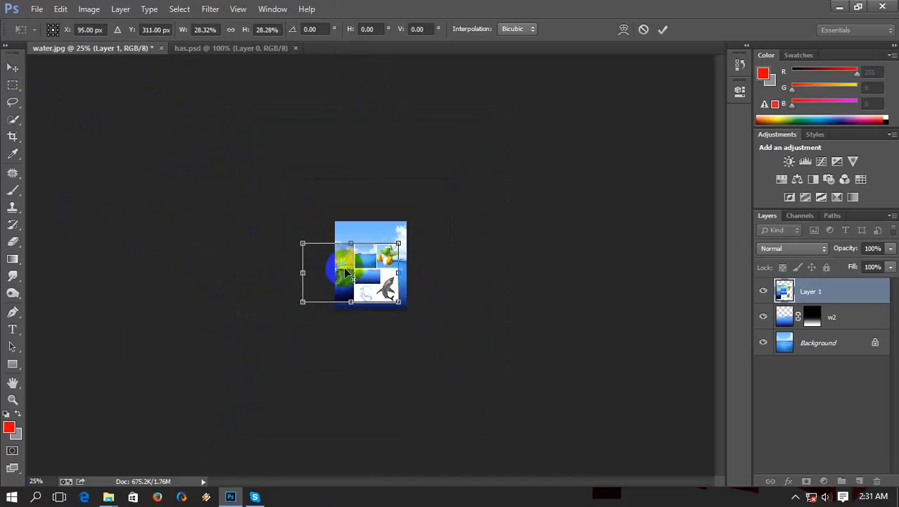
{"action": "key", "text": "Return"}
{"action": "key", "text": "ctrl+plus"}
{"action": "key", "text": "ctrl+plus"}
{"action": "key", "text": "ctrl+plus"}
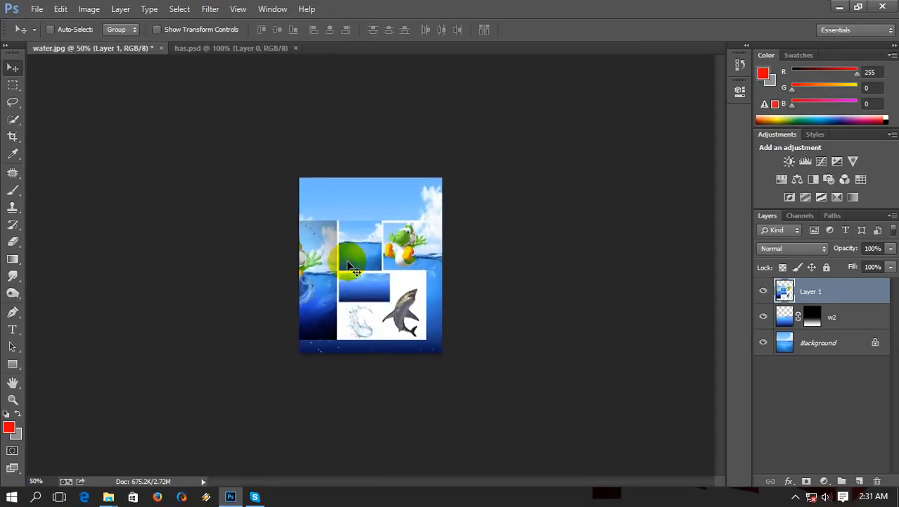
{"action": "key", "text": "ctrl+plus"}
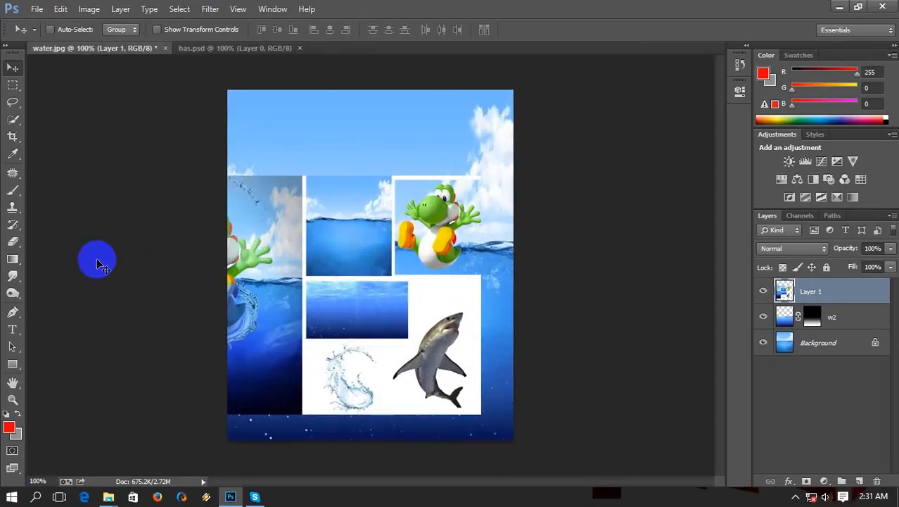
Erase the unwanted pictures beside the small green character on Layer 1 with a 500 px hard round eraser.
{"action": "left_click", "coordinate": [12, 241]}
{"action": "left_click_drag", "start_coordinate": [205, 338], "coordinate": [281, 372]}
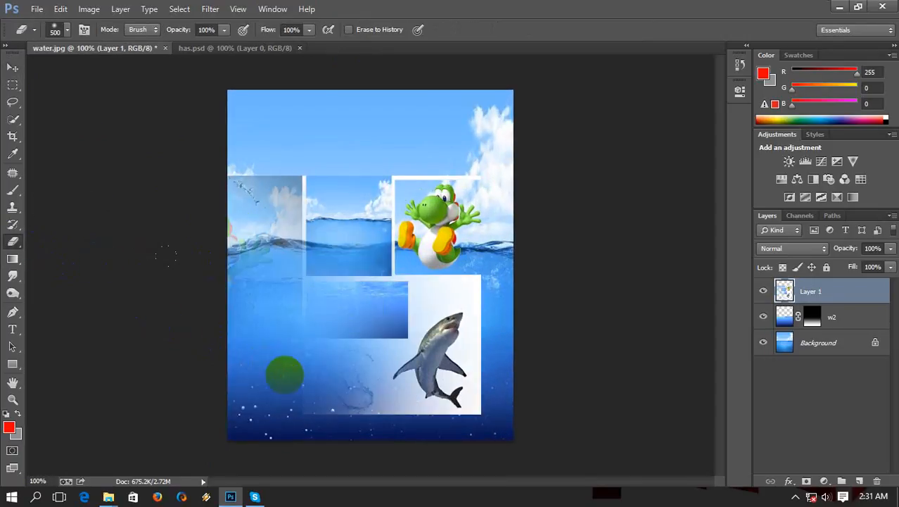
{"action": "right_click", "coordinate": [273, 361]}
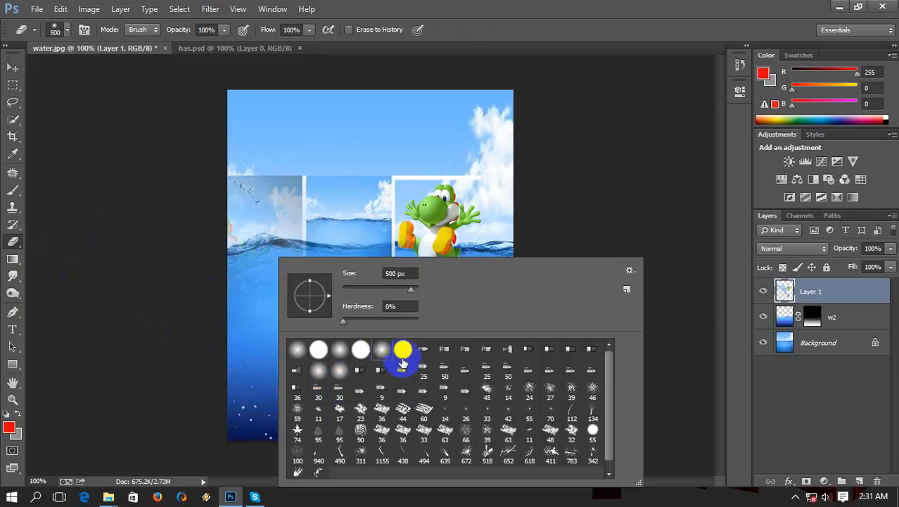
{"action": "left_click", "coordinate": [360, 348]}
{"action": "left_click_drag", "start_coordinate": [225, 341], "coordinate": [281, 384]}
{"action": "mouse_move", "coordinate": [233, 318]}
{"action": "left_mouse_down"}
{"action": "mouse_move", "coordinate": [216, 291]}
{"action": "mouse_move", "coordinate": [242, 342]}
{"action": "left_mouse_up"}
Erase the remaining shark and most of the white area below the character on Layer 1.
{"action": "key", "text": "ctrl+minus"}
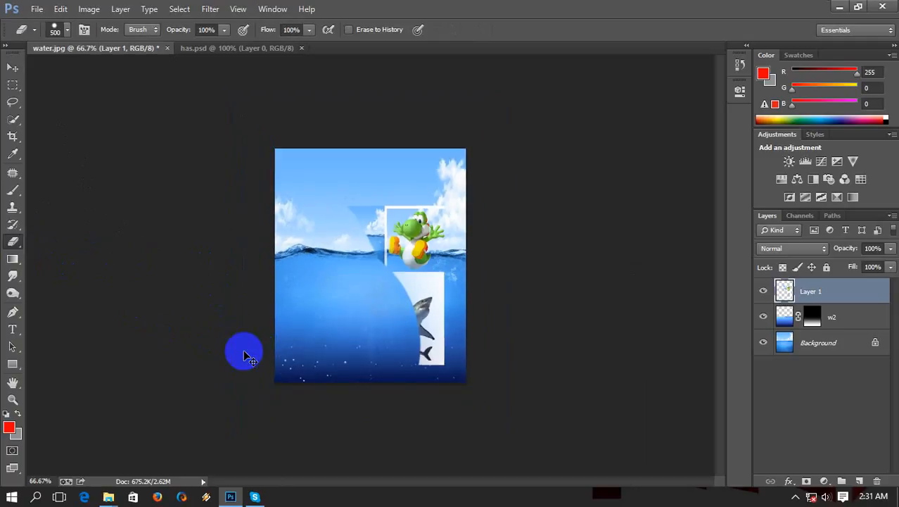
{"action": "key", "text": "ctrl+t"}
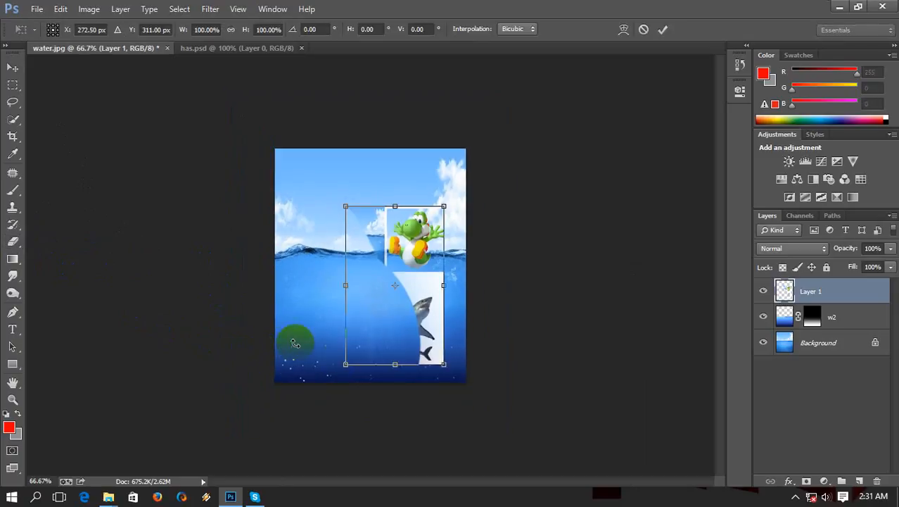
{"action": "key", "text": "Return"}
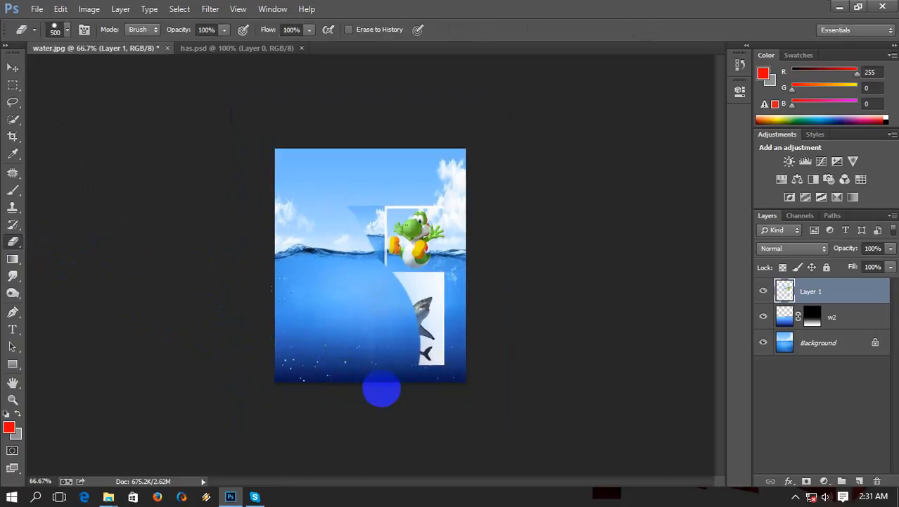
{"action": "mouse_move", "coordinate": [381, 391]}
{"action": "left_mouse_down"}
{"action": "mouse_move", "coordinate": [430, 393]}
{"action": "mouse_move", "coordinate": [408, 393]}
{"action": "left_mouse_up"}
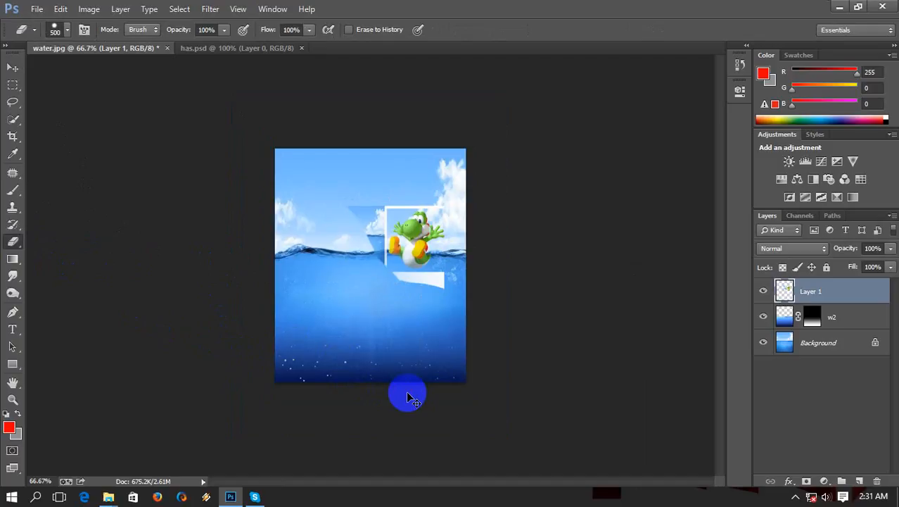
Erase the white frame edge and leftover picture pieces beside the character on Layer 1 with a 90 px eraser.
{"action": "key", "text": "ctrl+plus"}
{"action": "key", "text": "ctrl+plus"}
{"action": "key", "text": "ctrl+plus"}
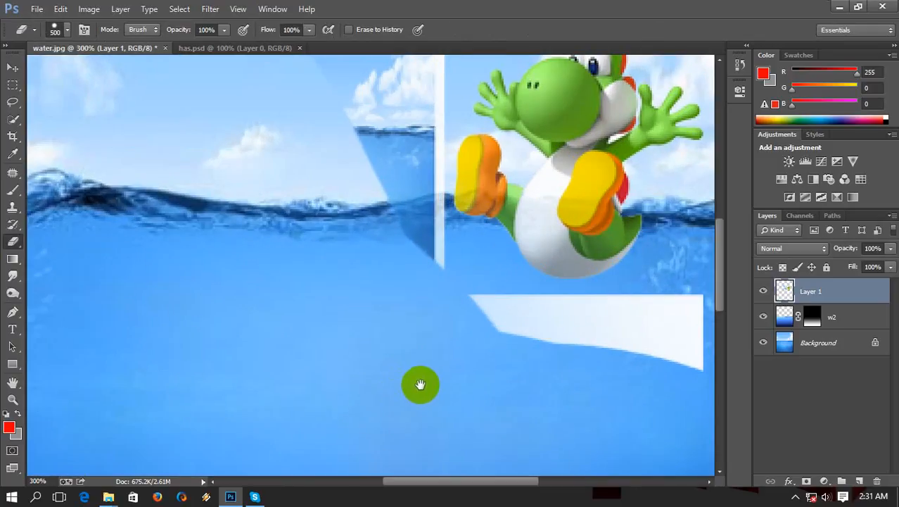
{"action": "left_click_drag", "start_coordinate": [420, 384], "coordinate": [357, 434]}
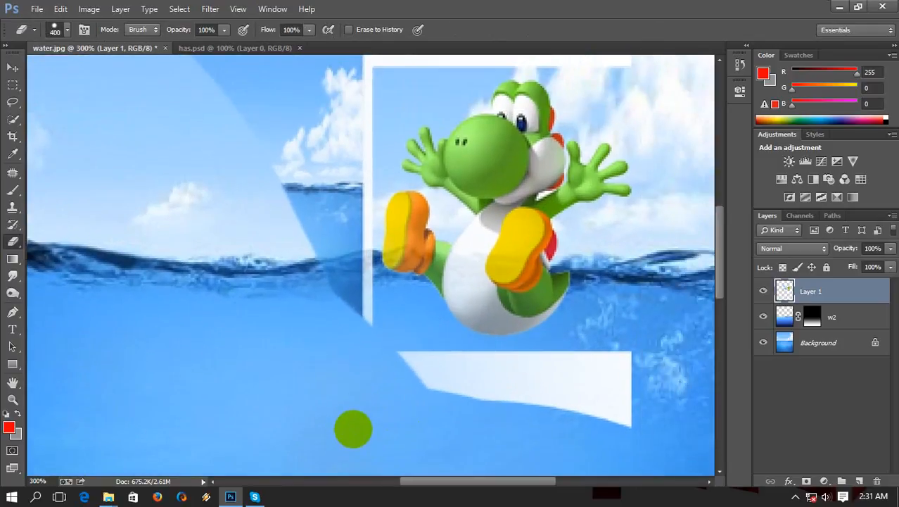
{"action": "key", "text": "bracketleft"}
{"action": "key", "text": "bracketleft"}
{"action": "key", "text": "bracketleft"}
{"action": "key", "text": "bracketleft"}
{"action": "mouse_move", "coordinate": [292, 314]}
{"action": "left_mouse_down"}
{"action": "mouse_move", "coordinate": [287, 202]}
{"action": "mouse_move", "coordinate": [301, 315]}
{"action": "left_mouse_up"}
{"action": "mouse_move", "coordinate": [293, 282]}
{"action": "left_mouse_down"}
{"action": "mouse_move", "coordinate": [275, 253]}
{"action": "mouse_move", "coordinate": [285, 197]}
{"action": "mouse_move", "coordinate": [311, 205]}
{"action": "mouse_move", "coordinate": [313, 226]}
{"action": "left_mouse_up"}
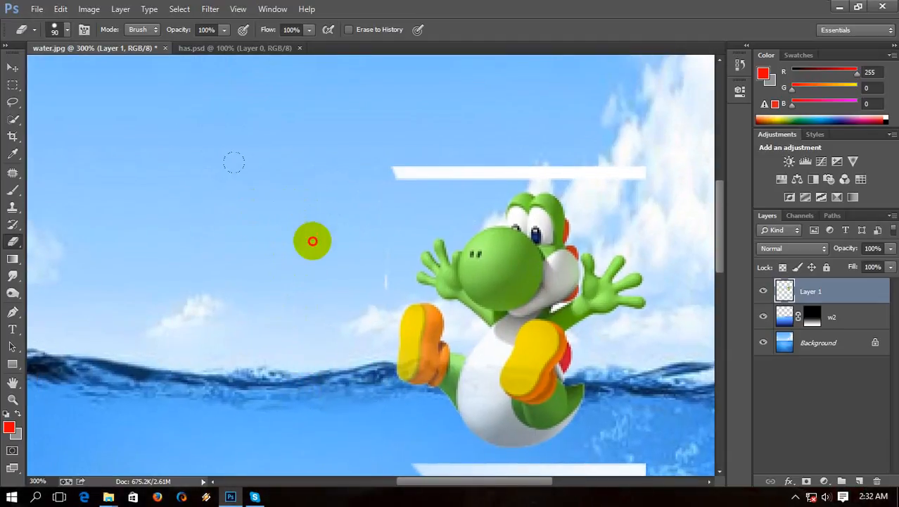
Erase the white patch remaining below the character on Layer 1.
{"action": "scroll", "coordinate": [261, 166], "scroll_direction": "down", "scroll_amount": 4}
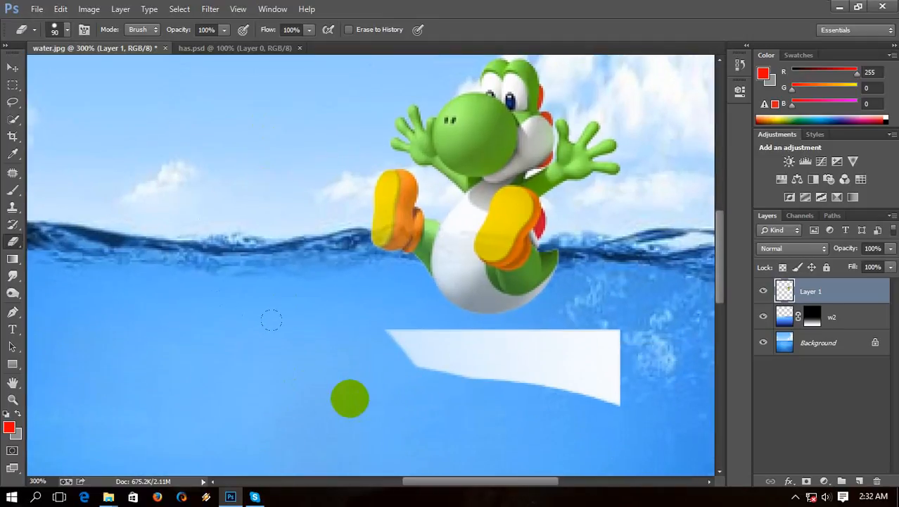
{"action": "mouse_move", "coordinate": [271, 320]}
{"action": "left_mouse_down"}
{"action": "mouse_move", "coordinate": [446, 341]}
{"action": "mouse_move", "coordinate": [513, 332]}
{"action": "mouse_move", "coordinate": [479, 321]}
{"action": "left_mouse_up"}
{"action": "left_click_drag", "start_coordinate": [533, 336], "coordinate": [505, 442]}
Reduce the eraser to 25 px and erase the white strip above the character's head.
{"action": "key", "text": "bracketleft"}
{"action": "key", "text": "bracketleft"}
{"action": "key", "text": "bracketleft"}
{"action": "key", "text": "bracketleft"}
{"action": "key", "text": "bracketleft"}
{"action": "key", "text": "bracketleft"}
{"action": "key", "text": "bracketleft"}
{"action": "key", "text": "bracketleft"}
{"action": "key", "text": "bracketleft"}
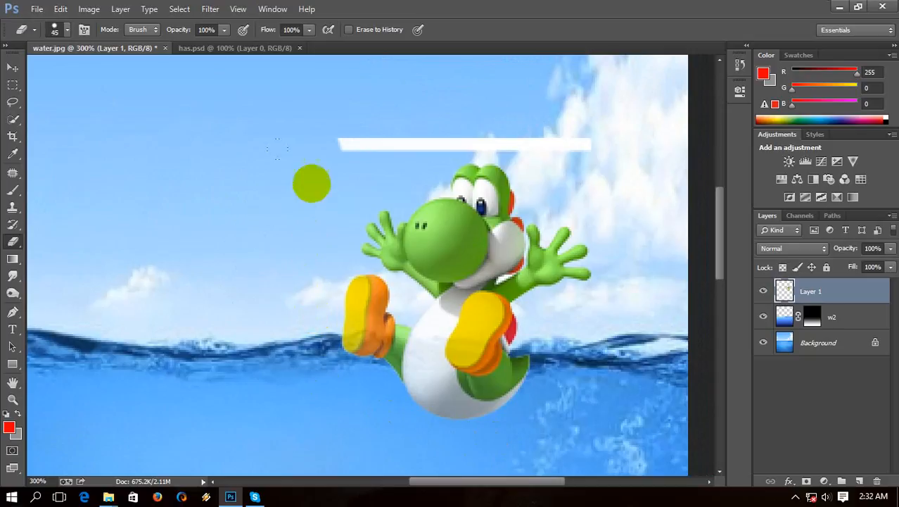
{"action": "mouse_move", "coordinate": [323, 152]}
{"action": "left_mouse_down"}
{"action": "mouse_move", "coordinate": [355, 139]}
{"action": "mouse_move", "coordinate": [435, 132]}
{"action": "mouse_move", "coordinate": [588, 137]}
{"action": "left_mouse_up"}
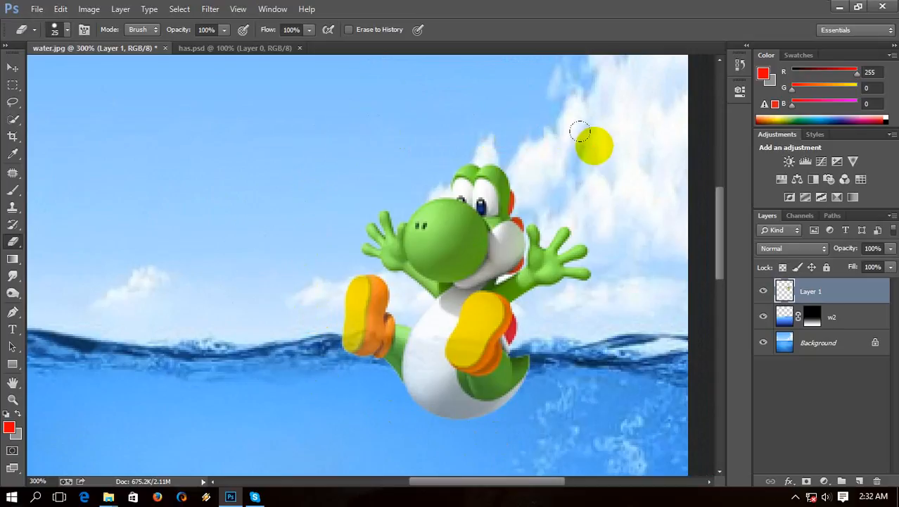
Move the character to the horizontal middle of the picture at the waterline and turn on the CMYK proof preview.
{"action": "key", "text": "ctrl+minus"}
{"action": "key", "text": "ctrl+minus"}
{"action": "key", "text": "ctrl+minus"}
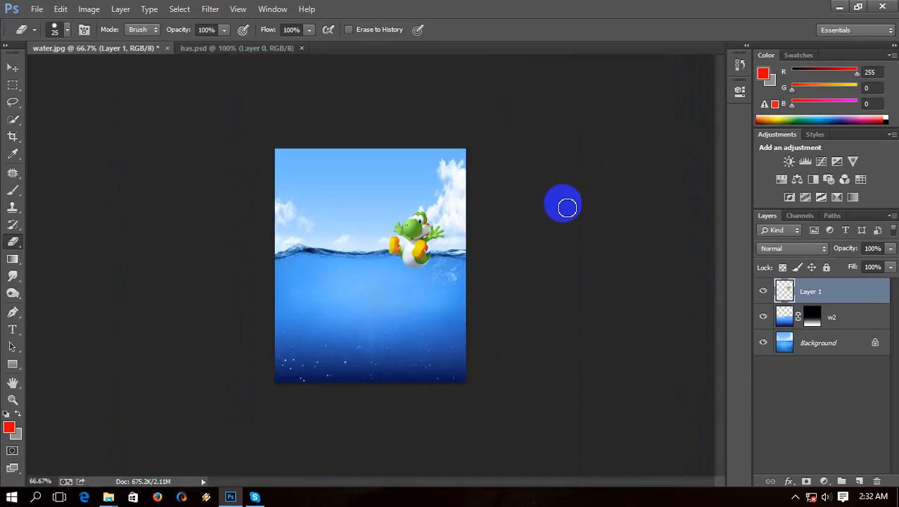
{"action": "left_click", "coordinate": [13, 68]}
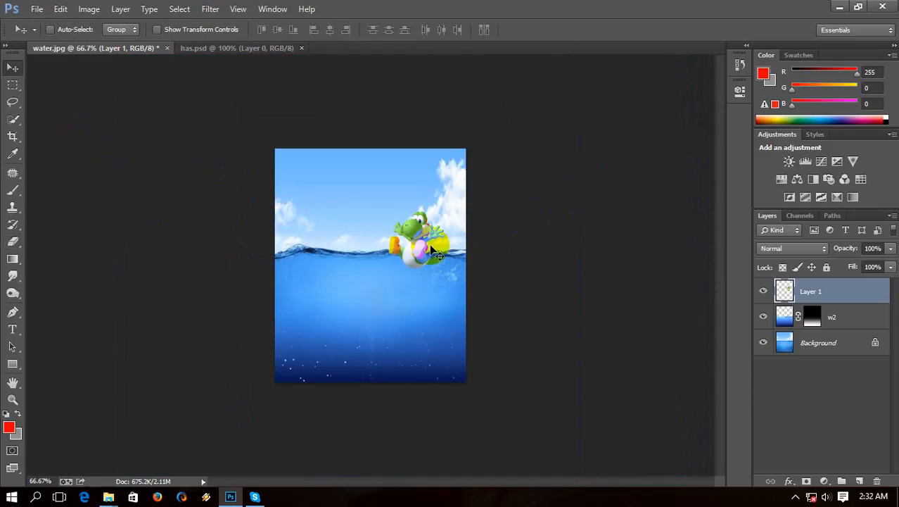
{"action": "left_click_drag", "start_coordinate": [433, 250], "coordinate": [389, 255]}
{"action": "key", "text": "ctrl+y"}
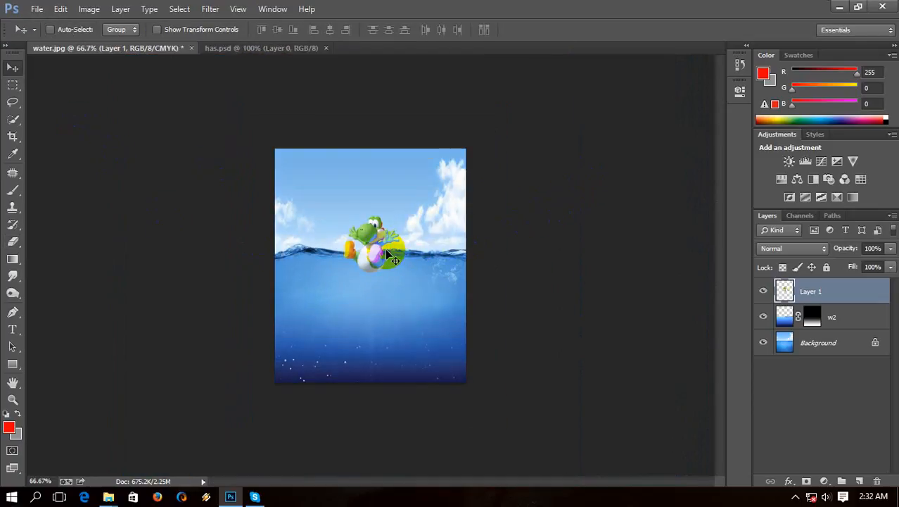
Scale the character on Layer 1 up to about 192% and position it across the waterline.
{"action": "key", "text": "ctrl+t"}
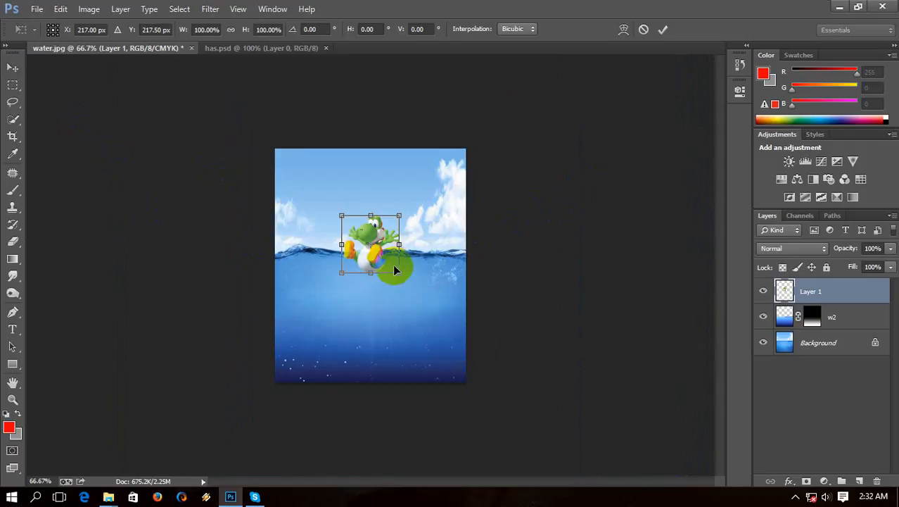
{"action": "left_click_drag", "start_coordinate": [404, 279], "coordinate": [418, 295]}
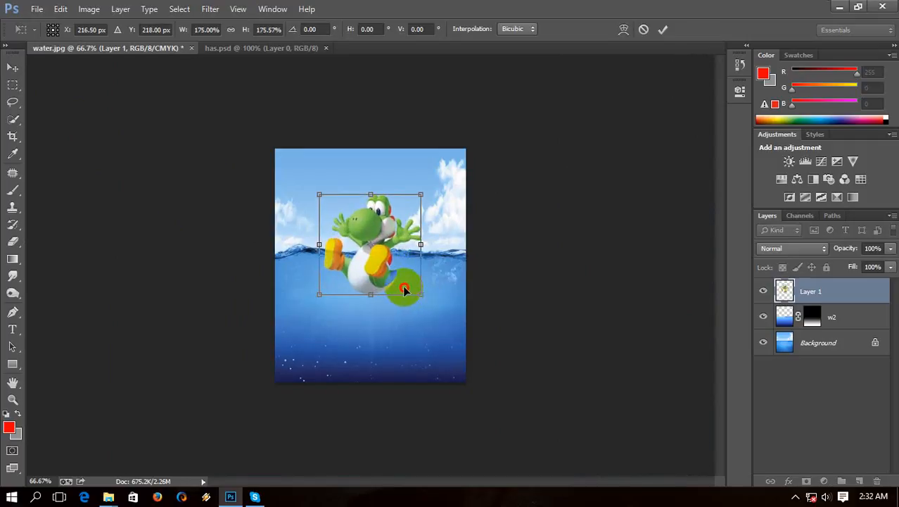
{"action": "left_click_drag", "start_coordinate": [405, 291], "coordinate": [426, 295]}
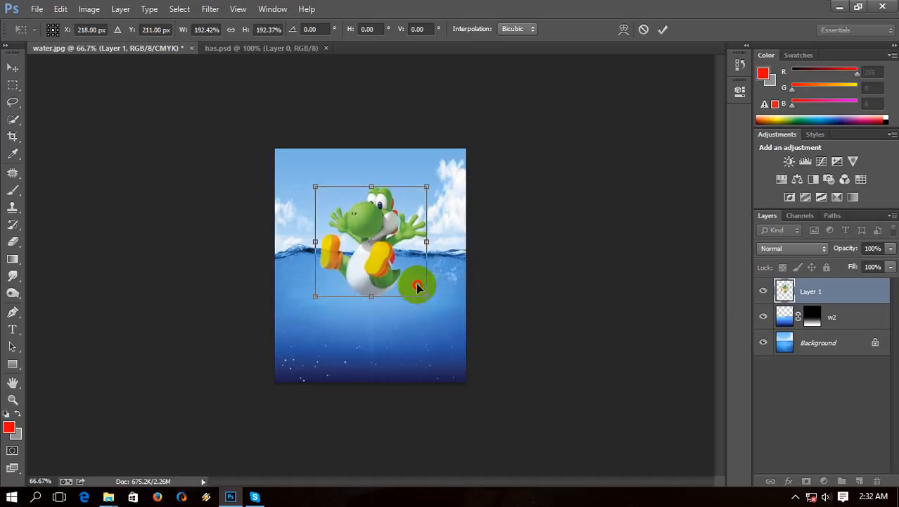
{"action": "key", "text": "Return"}
{"action": "right_click", "coordinate": [419, 282]}
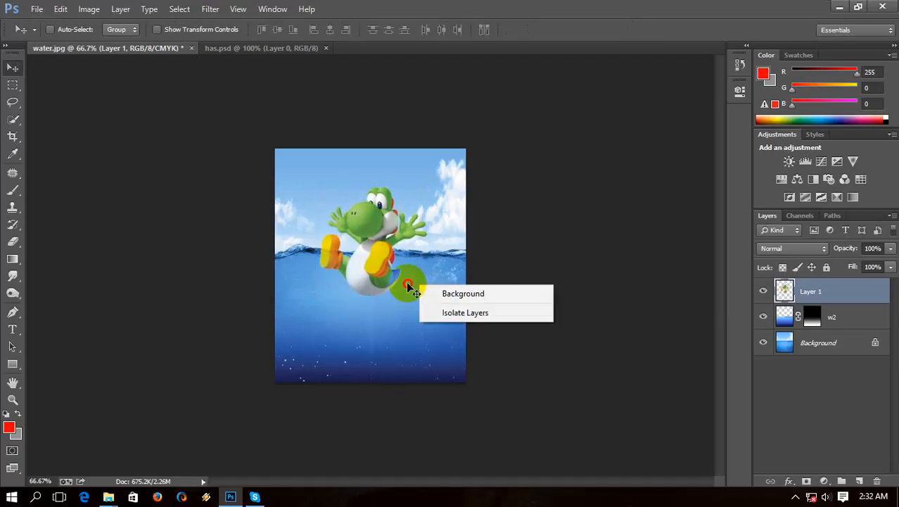
{"action": "left_click", "coordinate": [408, 284]}
Nudge the character on Layer 1 up by about 2 pixels at the waterline.
{"action": "key", "text": "ctrl+plus"}
{"action": "key", "text": "ctrl+plus"}
{"action": "key", "text": "ctrl+plus"}
{"action": "key", "text": "ctrl+minus"}
{"action": "key", "text": "ctrl+minus"}
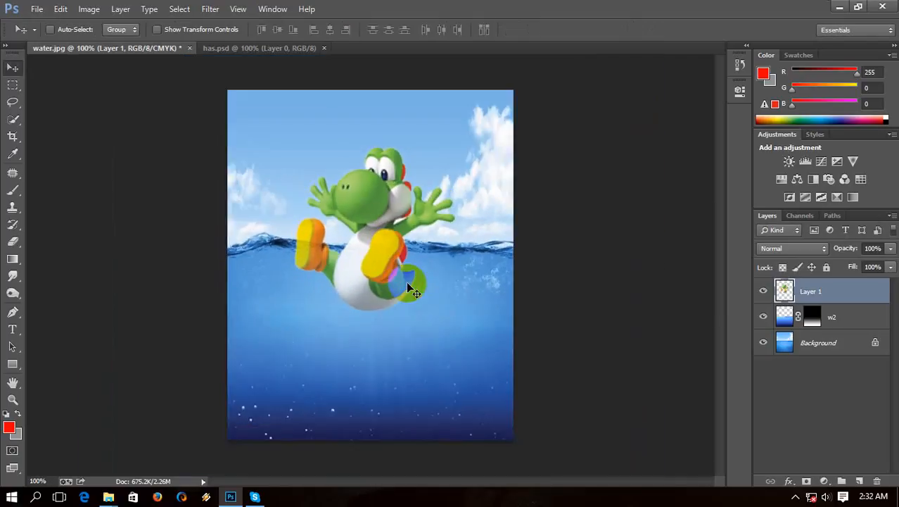
{"action": "key", "text": "ctrl+plus"}
{"action": "key", "text": "ctrl+plus"}
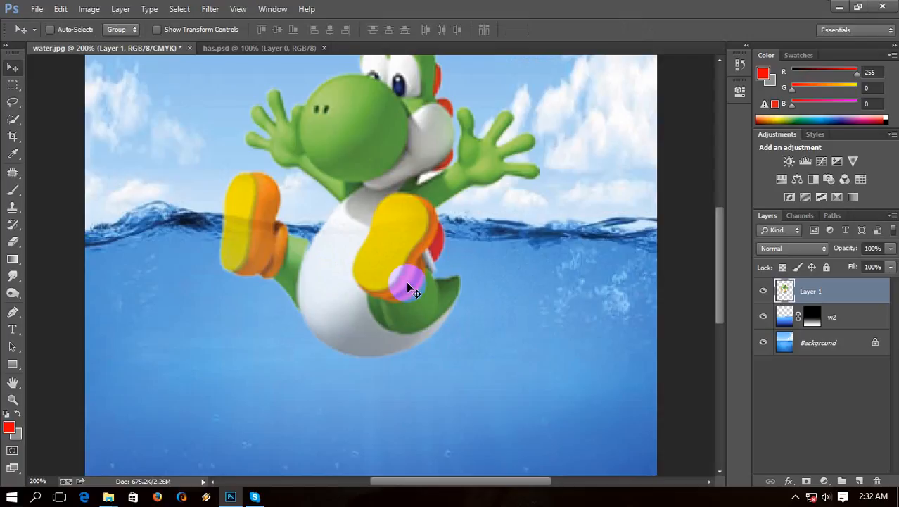
{"action": "left_click", "coordinate": [872, 250]}
{"action": "left_click", "coordinate": [552, 352]}
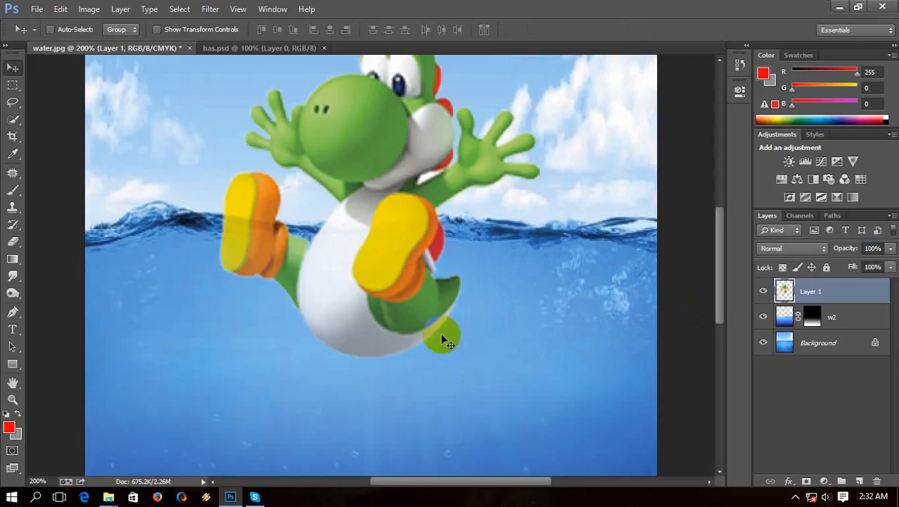
{"action": "key", "text": "Up"}
{"action": "key", "text": "Up"}
{"action": "key", "text": "Up"}
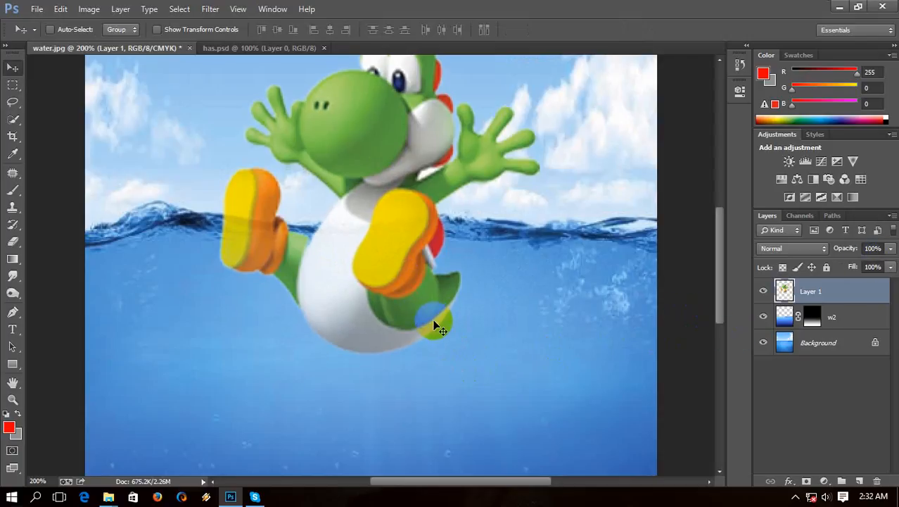
{"action": "key", "text": "Down"}
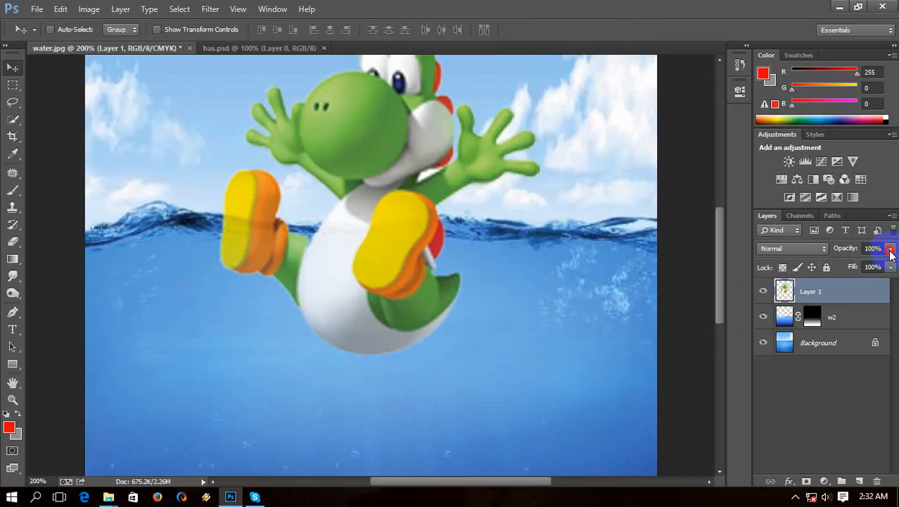
With Layer 1 lowered to 51% opacity, lasso the character's part below the waterline and cut it onto a new layer.
{"action": "left_click_drag", "start_coordinate": [890, 248], "coordinate": [856, 264]}
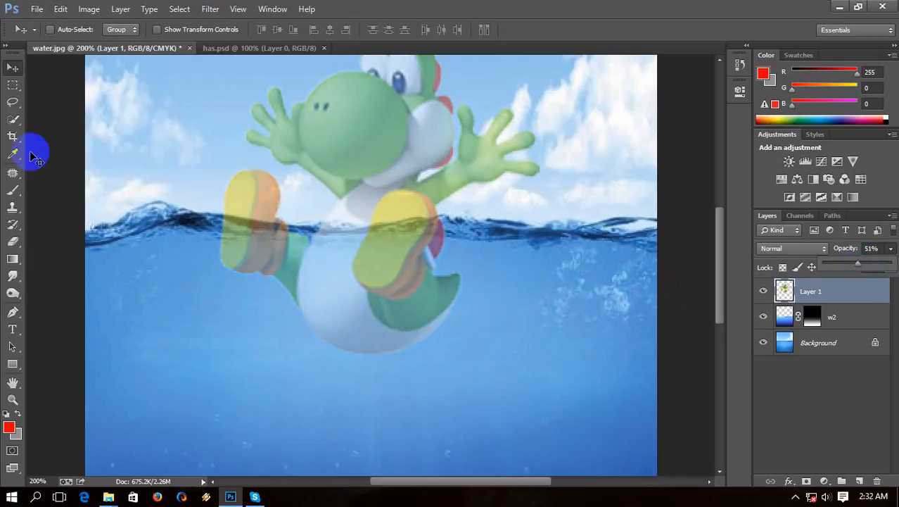
{"action": "left_click", "coordinate": [15, 103]}
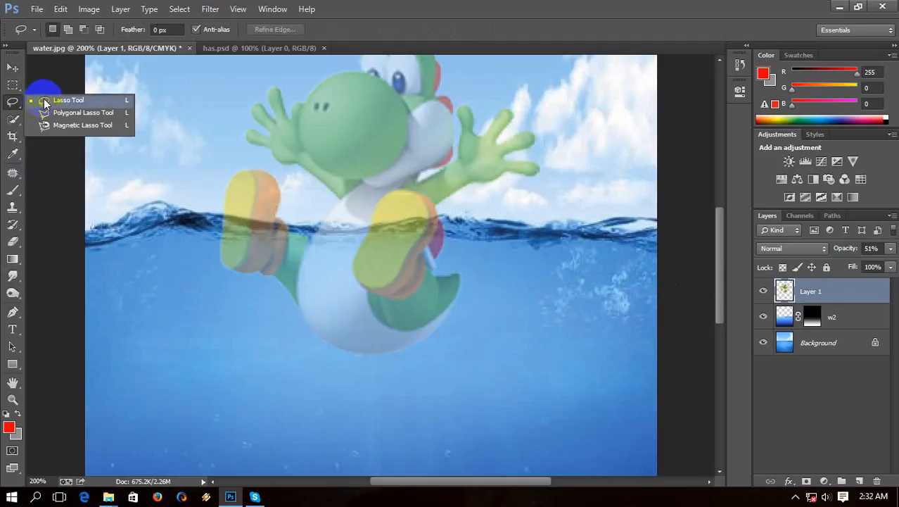
{"action": "left_click", "coordinate": [44, 101]}
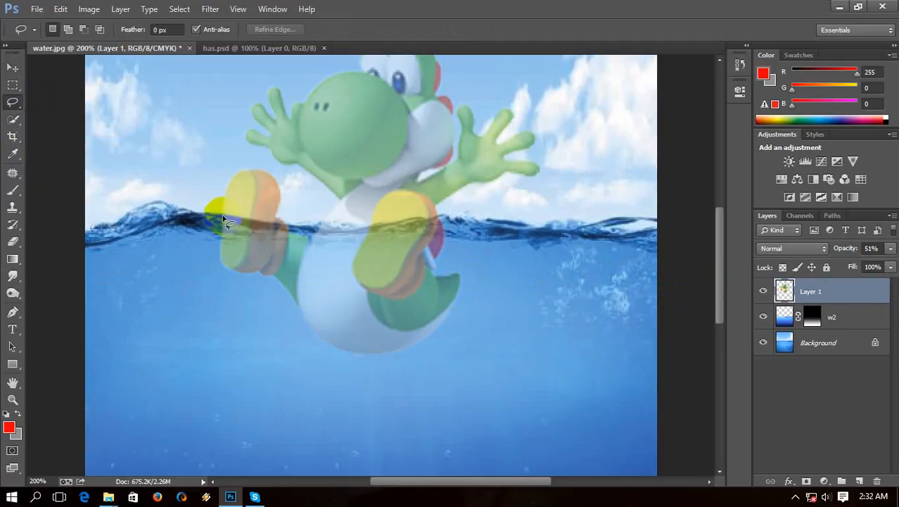
{"action": "left_click_drag", "start_coordinate": [228, 218], "coordinate": [262, 222]}
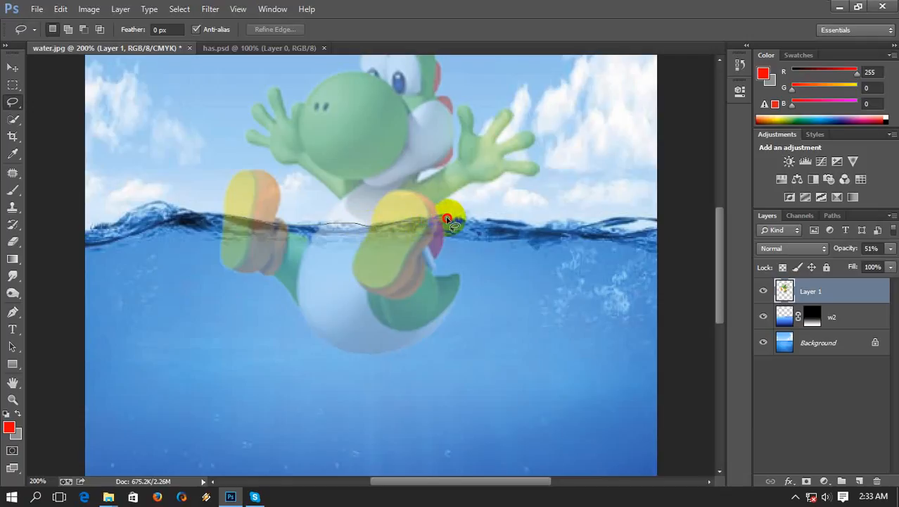
{"action": "mouse_move", "coordinate": [455, 225]}
{"action": "left_mouse_down"}
{"action": "mouse_move", "coordinate": [476, 297]}
{"action": "mouse_move", "coordinate": [468, 341]}
{"action": "mouse_move", "coordinate": [433, 374]}
{"action": "mouse_move", "coordinate": [383, 384]}
{"action": "mouse_move", "coordinate": [294, 369]}
{"action": "mouse_move", "coordinate": [199, 310]}
{"action": "mouse_move", "coordinate": [183, 275]}
{"action": "mouse_move", "coordinate": [208, 253]}
{"action": "left_mouse_up"}
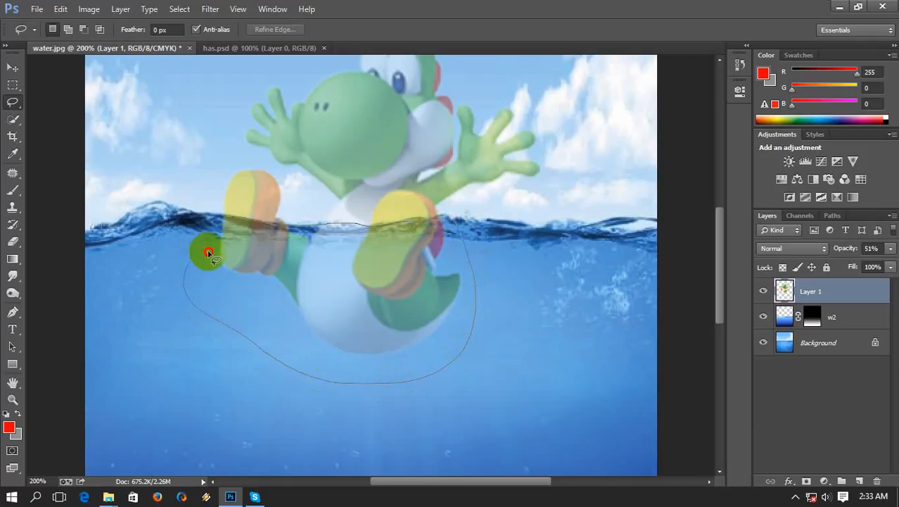
{"action": "left_click_drag", "start_coordinate": [225, 216], "coordinate": [225, 216]}
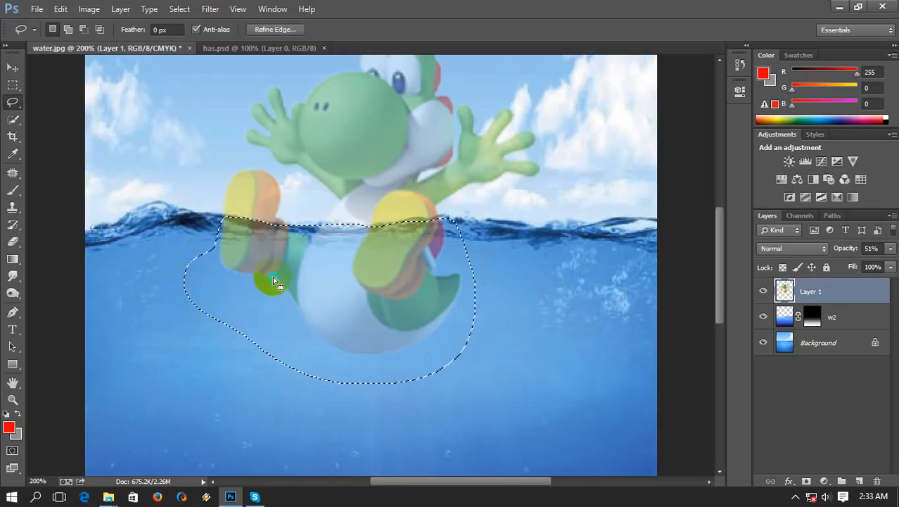
{"action": "right_click", "coordinate": [272, 276]}
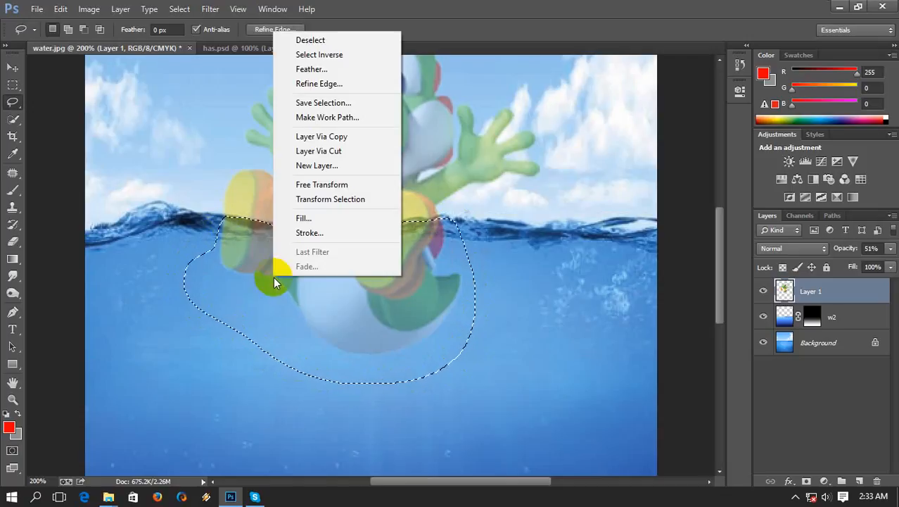
{"action": "left_click", "coordinate": [316, 151]}
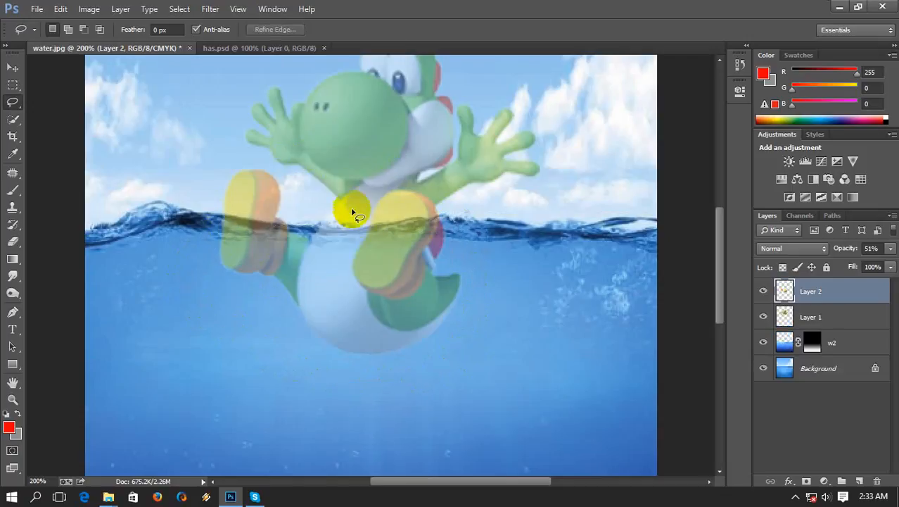
Set the opacity of both Layer 2 and Layer 1 to 100%.
{"action": "left_click", "coordinate": [891, 250]}
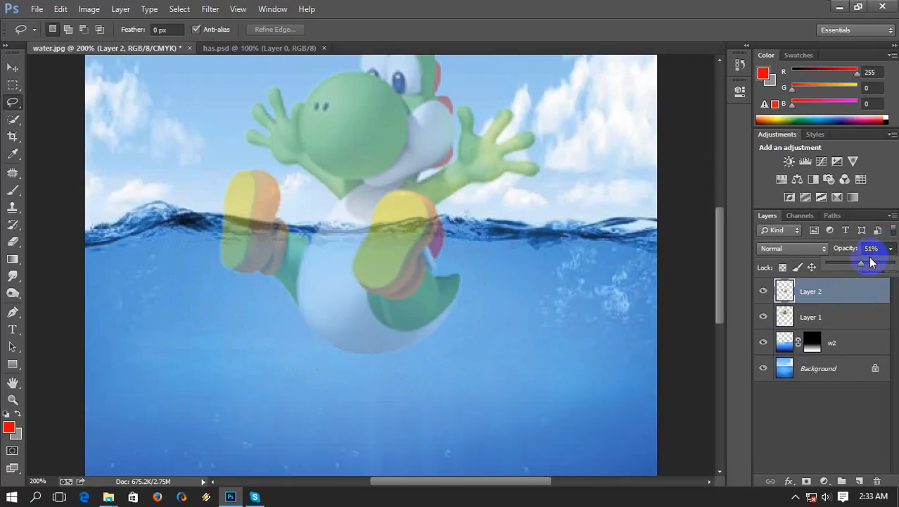
{"action": "left_click_drag", "start_coordinate": [892, 264], "coordinate": [894, 268]}
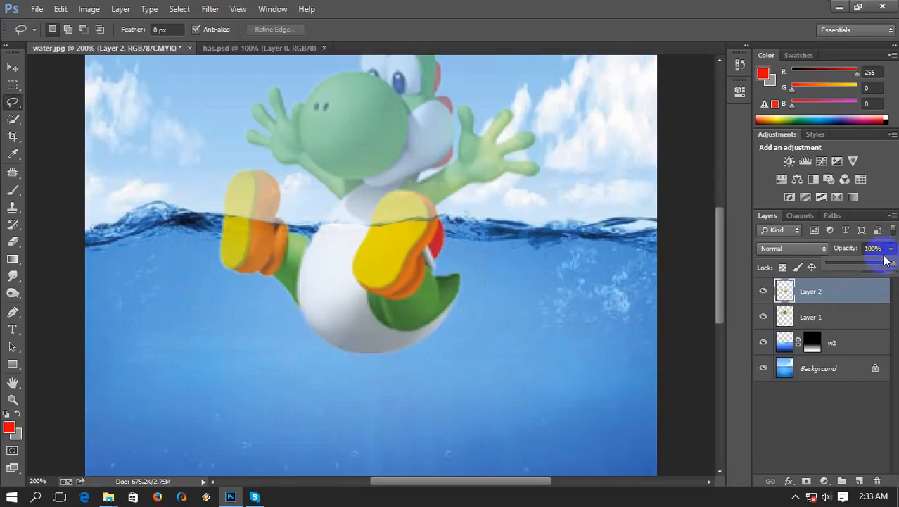
{"action": "left_click", "coordinate": [682, 290]}
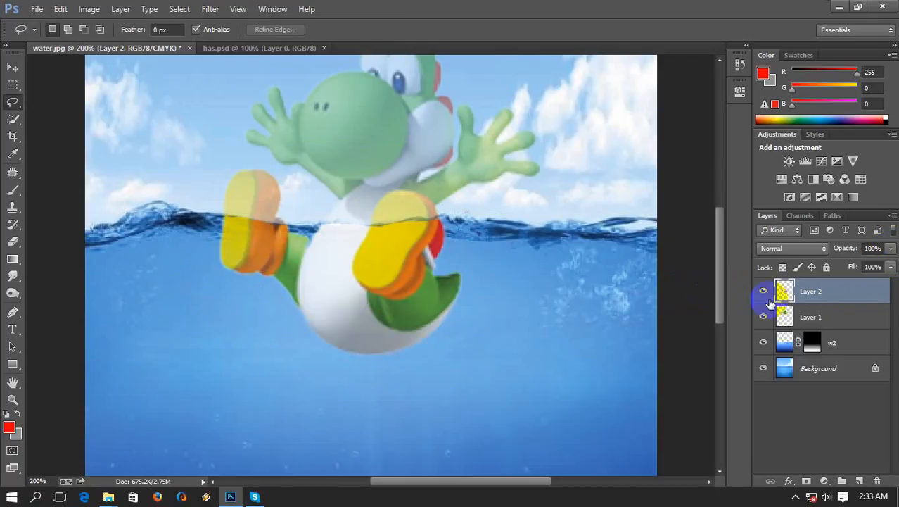
{"action": "left_click", "coordinate": [872, 317]}
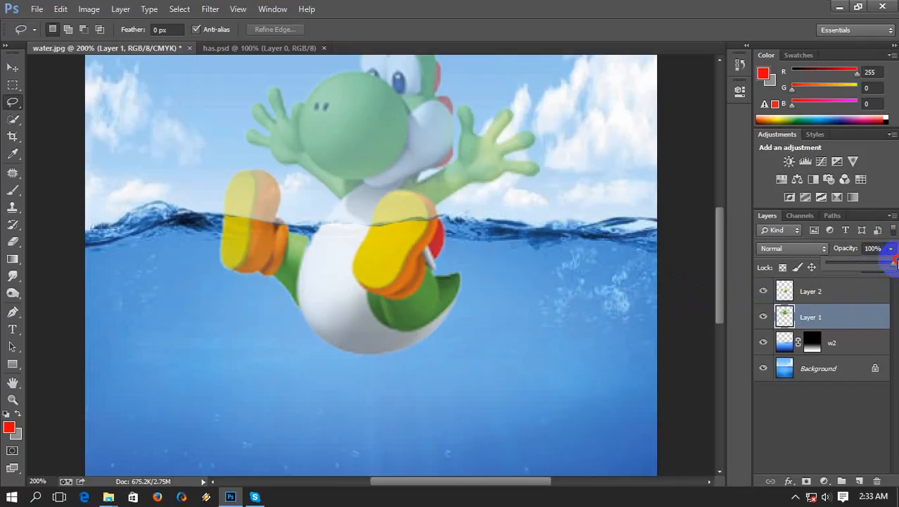
{"action": "left_click_drag", "start_coordinate": [895, 261], "coordinate": [883, 261]}
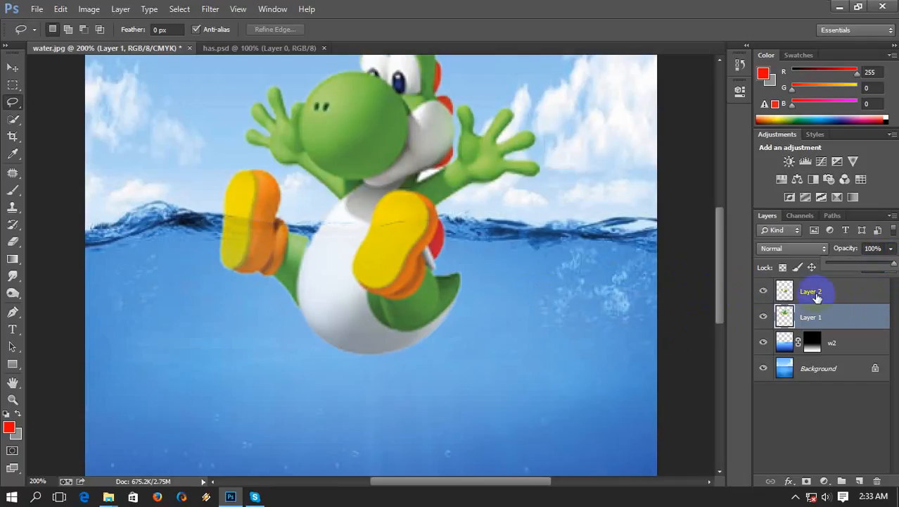
Set the blend mode of Layer 2, the character's submerged part, to Overlay.
{"action": "left_click", "coordinate": [816, 296]}
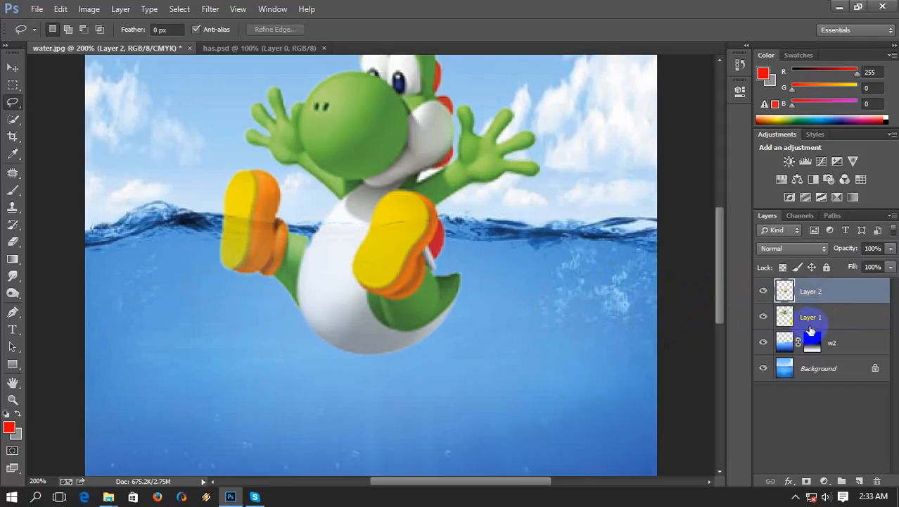
{"action": "left_click", "coordinate": [798, 252]}
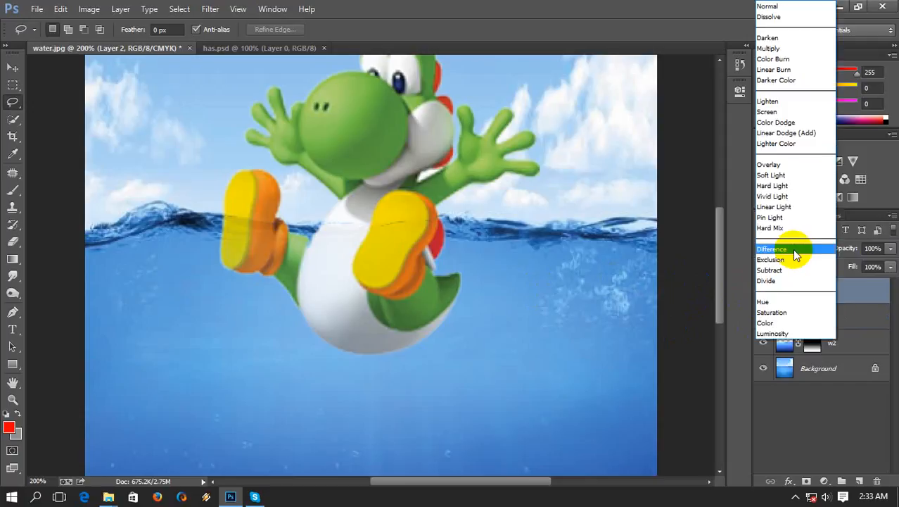
{"action": "left_click", "coordinate": [774, 165]}
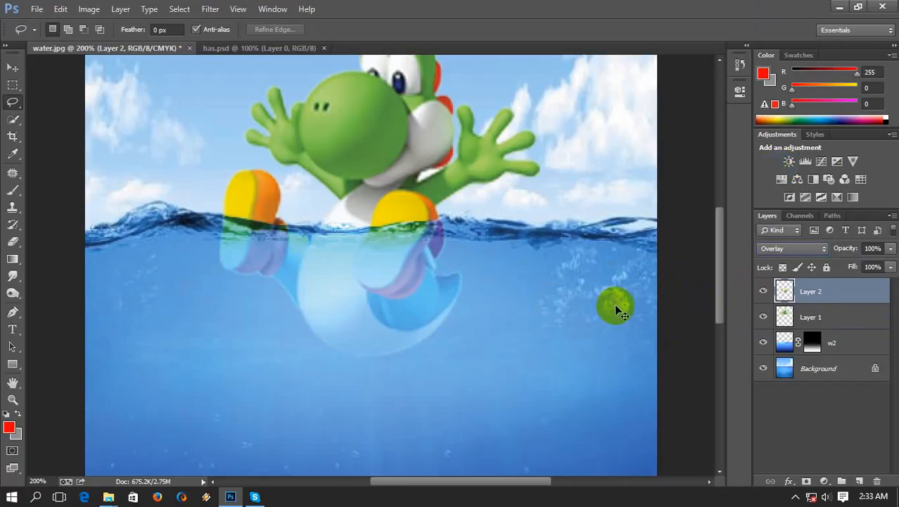
{"action": "key", "text": "ctrl+minus"}
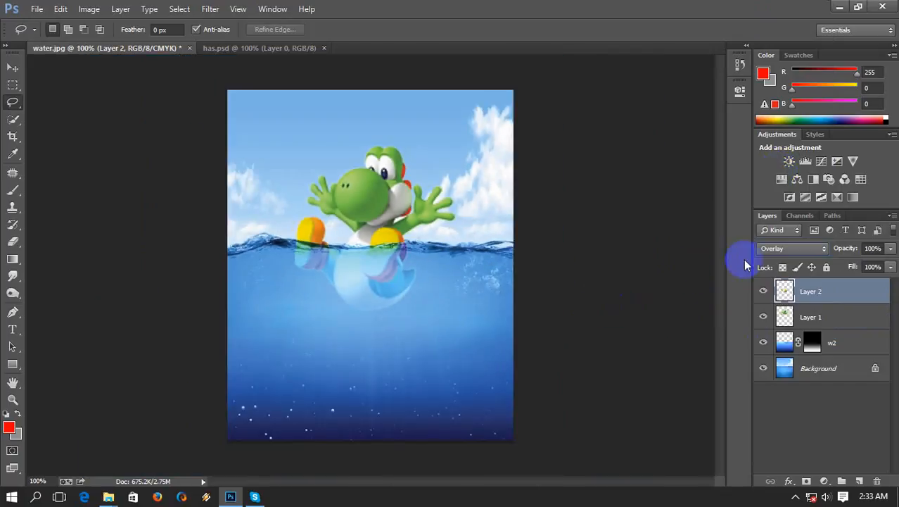
Try other blend modes on Layer 2, including Screen and Color Dodge, and return it to Overlay.
{"action": "left_click", "coordinate": [789, 249]}
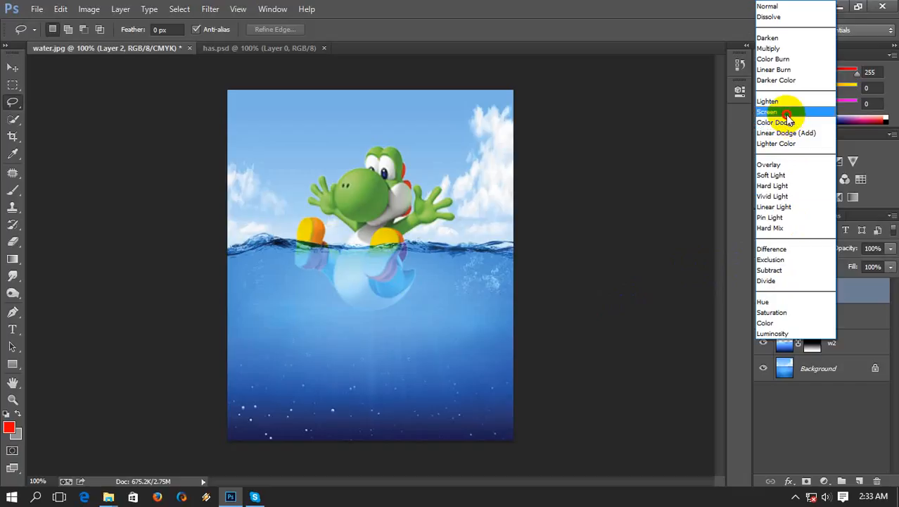
{"action": "left_click", "coordinate": [787, 114]}
{"action": "key", "text": "Down"}
{"action": "key", "text": "Down"}
{"action": "key", "text": "Down"}
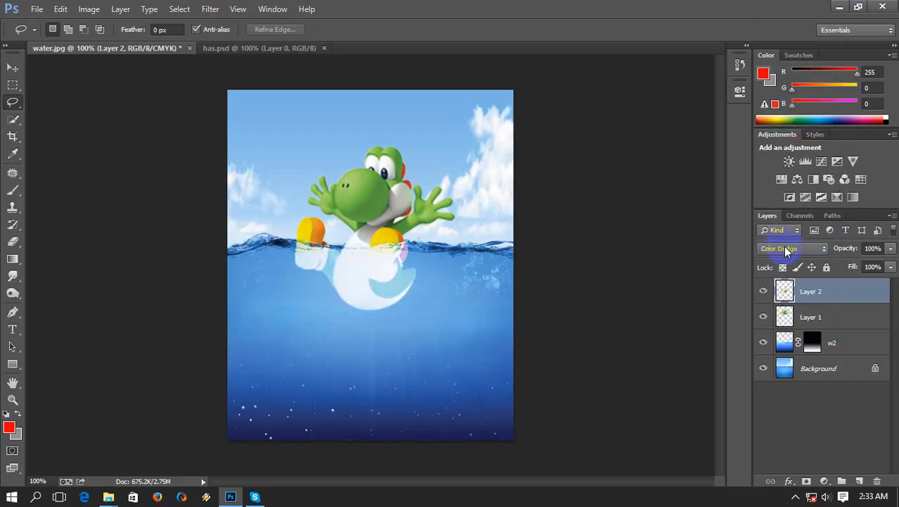
{"action": "key", "text": "Down"}
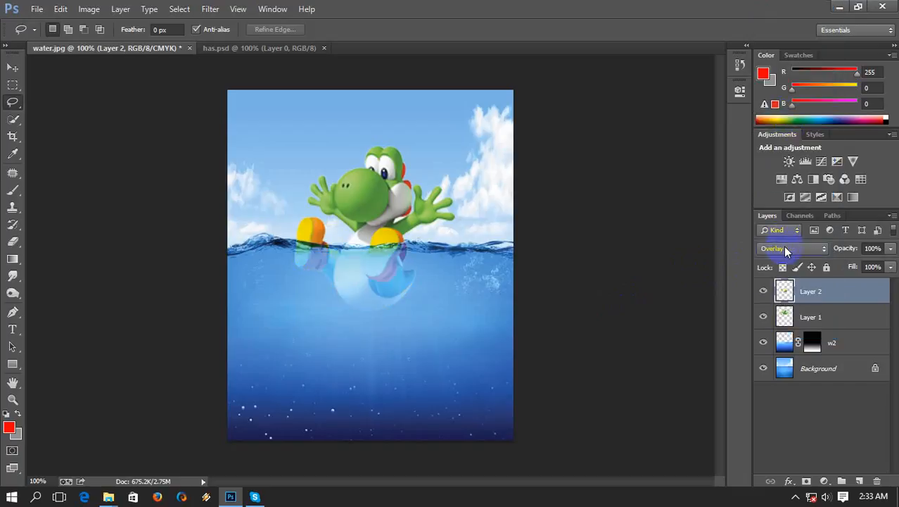
{"action": "left_click", "coordinate": [592, 321]}
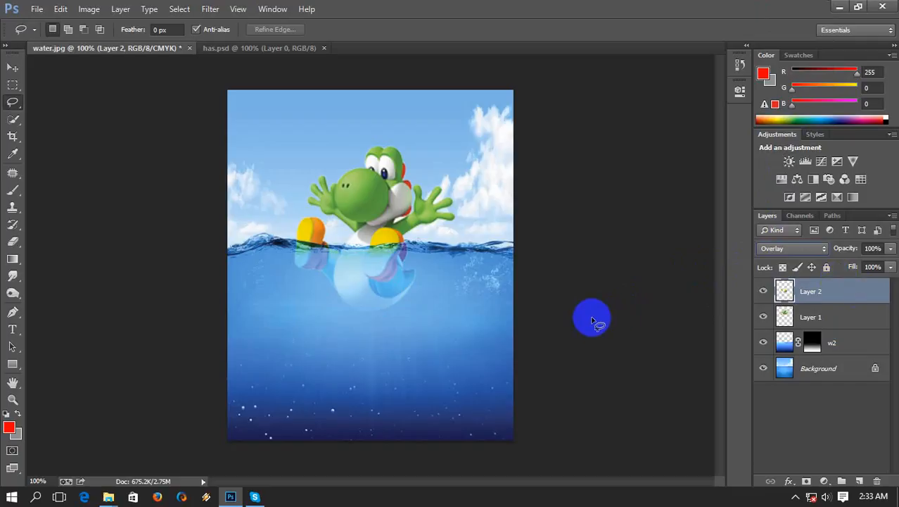
Try adjusting the opacity of Layer 2 and leave it at 100%.
{"action": "key", "text": "ctrl+plus"}
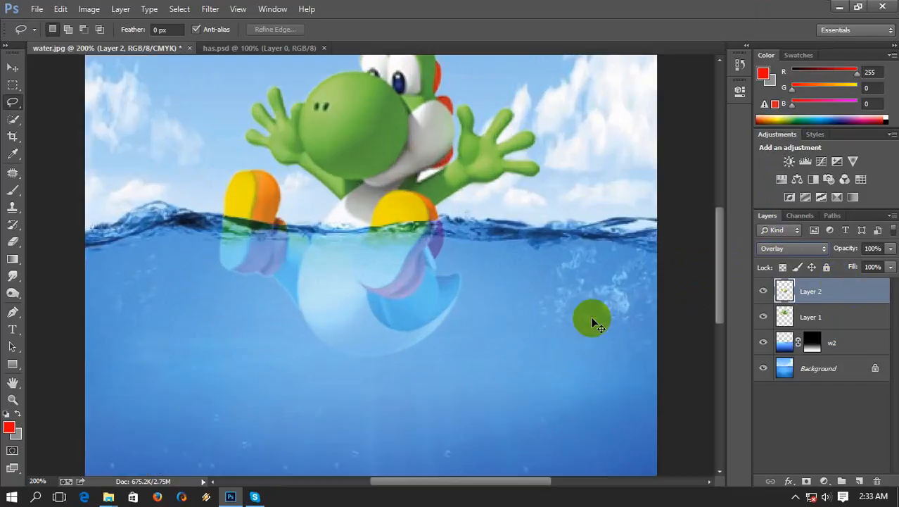
{"action": "left_click", "coordinate": [891, 249]}
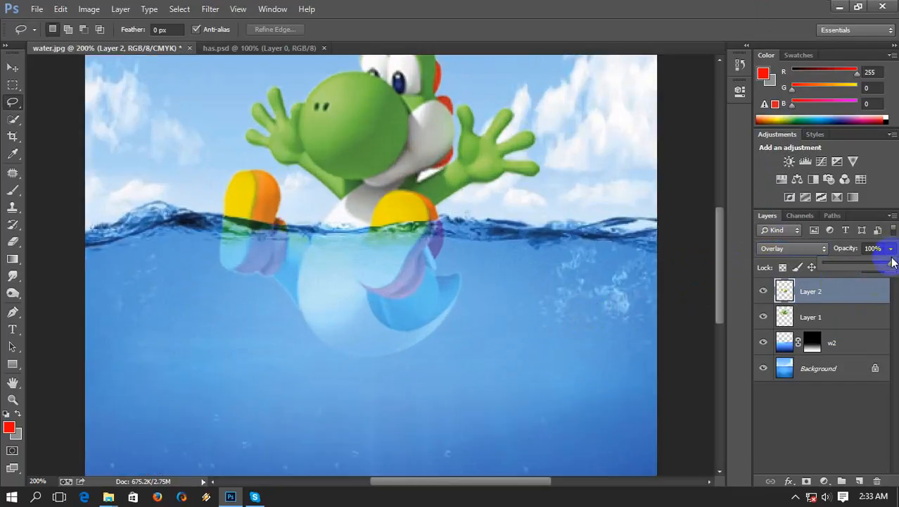
{"action": "left_click_drag", "start_coordinate": [888, 262], "coordinate": [886, 265]}
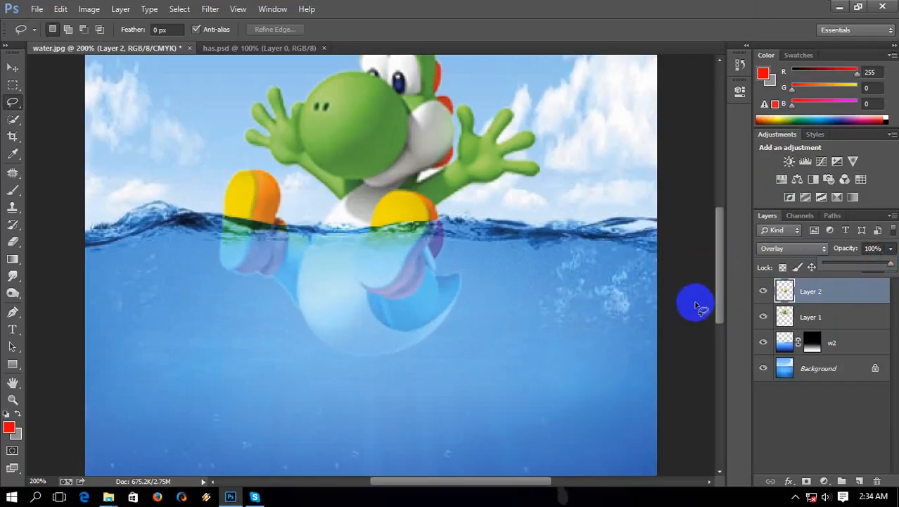
{"action": "key", "text": "ctrl+minus"}
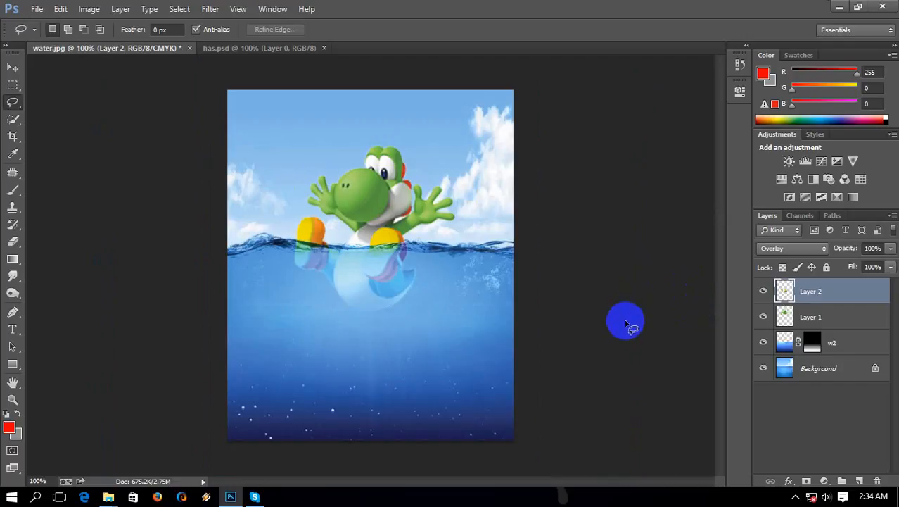
{"action": "key", "text": "ctrl+plus"}
{"action": "key", "text": "ctrl+minus"}
Place the w2 water image from the under water folder into water.jpg as a new layer above Layer 2.
{"action": "left_click", "coordinate": [12, 68]}
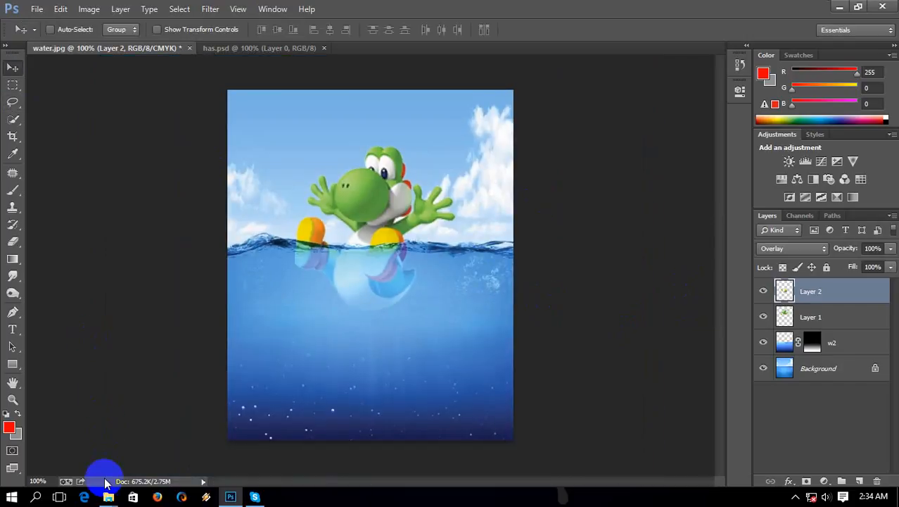
{"action": "left_click", "coordinate": [108, 496]}
{"action": "left_click", "coordinate": [234, 444]}
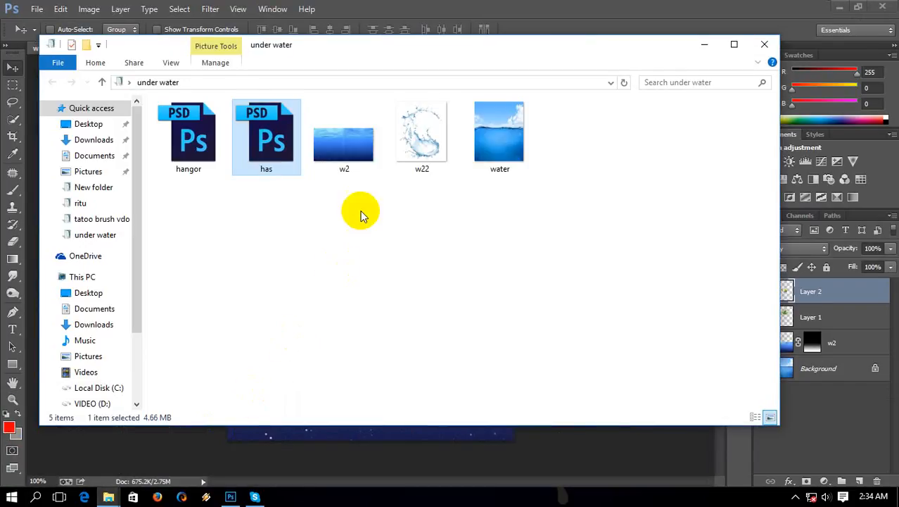
{"action": "left_click_drag", "start_coordinate": [349, 165], "coordinate": [358, 367]}
{"action": "key", "text": "Return"}
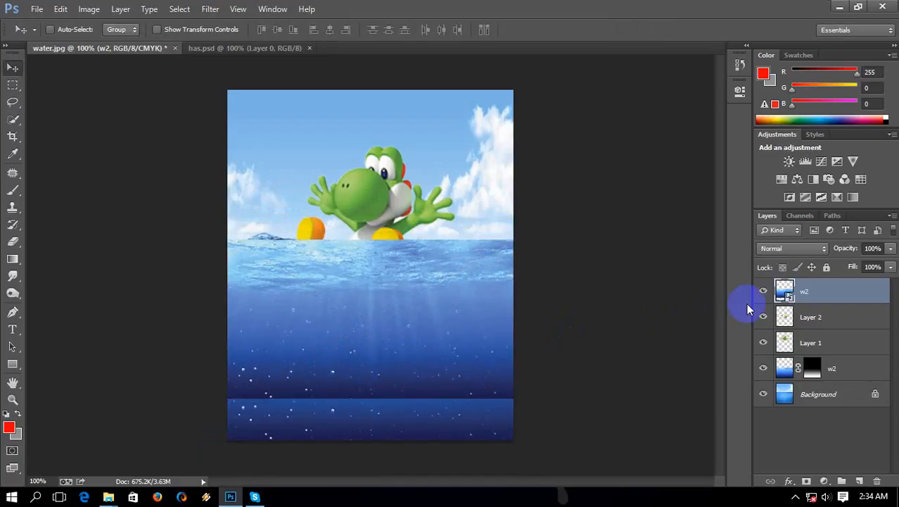
Rasterize the new top w2 layer and clip it to Layer 2, the character's submerged part.
{"action": "right_click", "coordinate": [826, 291]}
{"action": "left_click", "coordinate": [731, 204]}
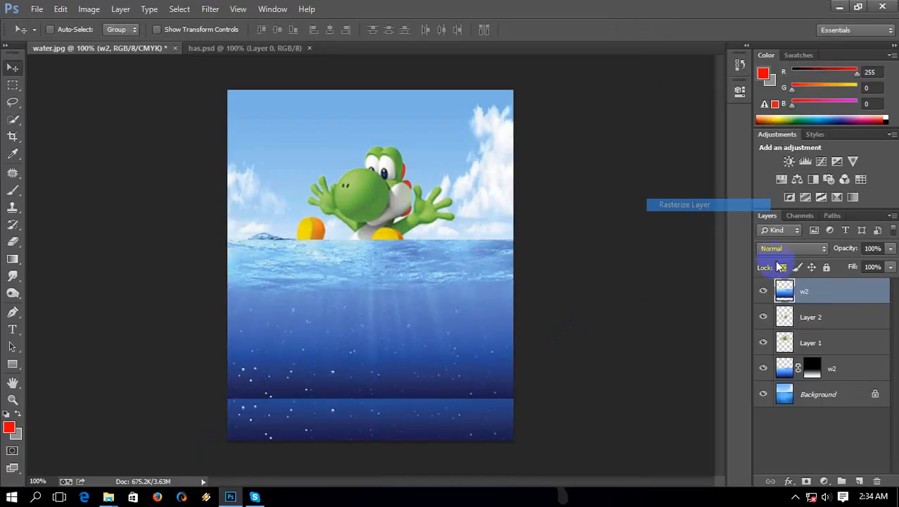
{"action": "right_click", "coordinate": [829, 302]}
{"action": "left_click", "coordinate": [743, 243]}
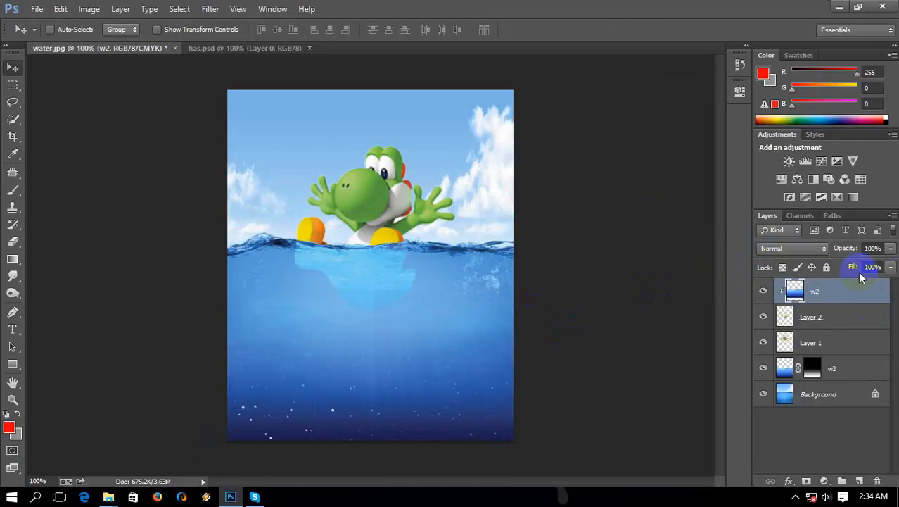
Set the clipped w2 layer's blend mode to Screen and its opacity to 35%.
{"action": "left_click", "coordinate": [799, 251]}
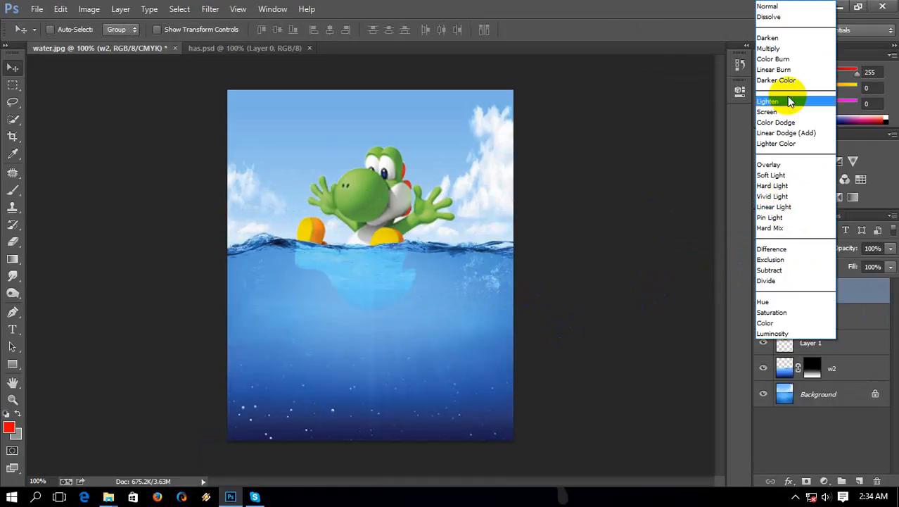
{"action": "left_click", "coordinate": [789, 97]}
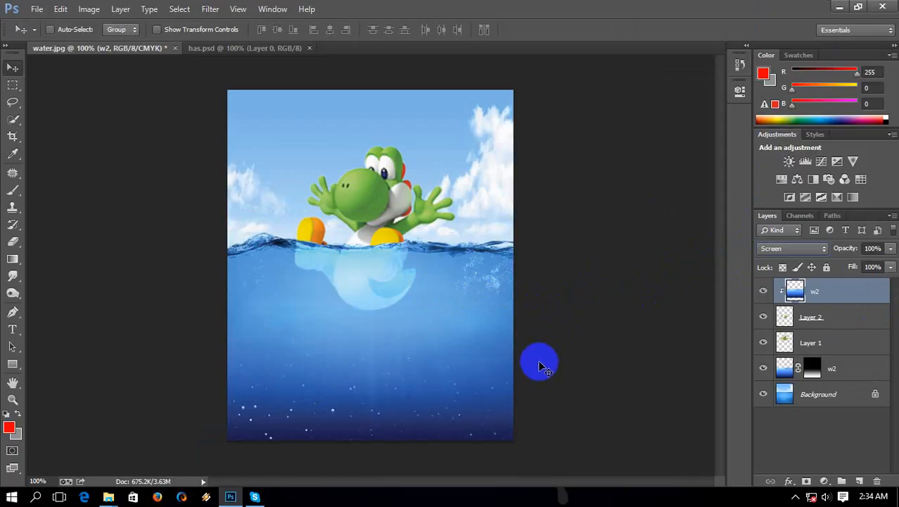
{"action": "key", "text": "ctrl+plus"}
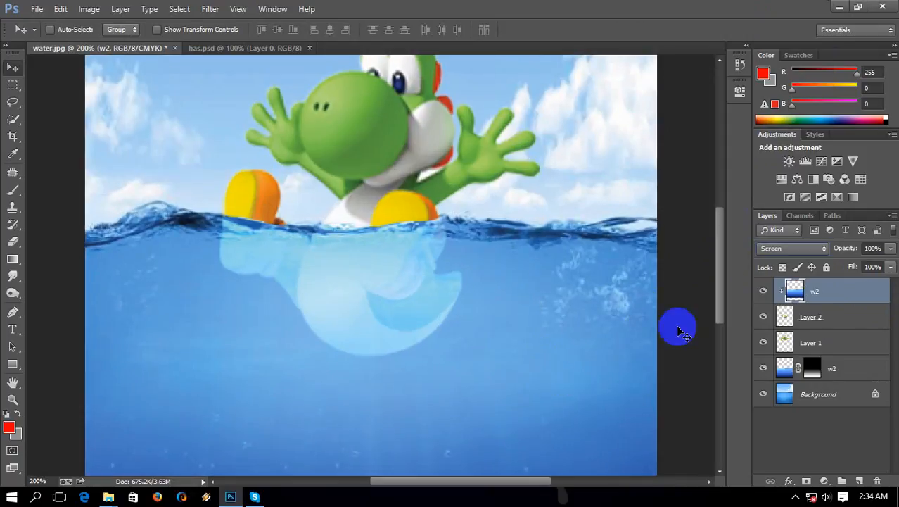
{"action": "left_click", "coordinate": [890, 248]}
{"action": "left_click_drag", "start_coordinate": [888, 264], "coordinate": [848, 267]}
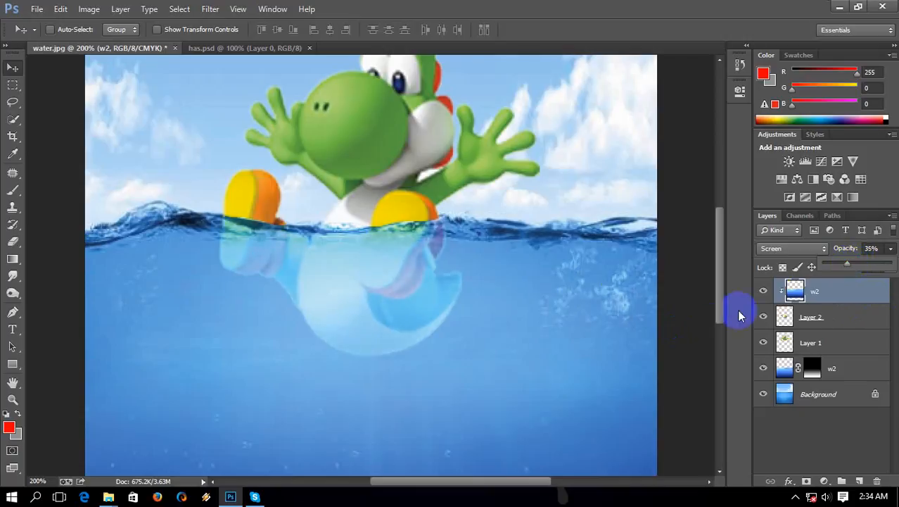
{"action": "key", "text": "ctrl+minus"}
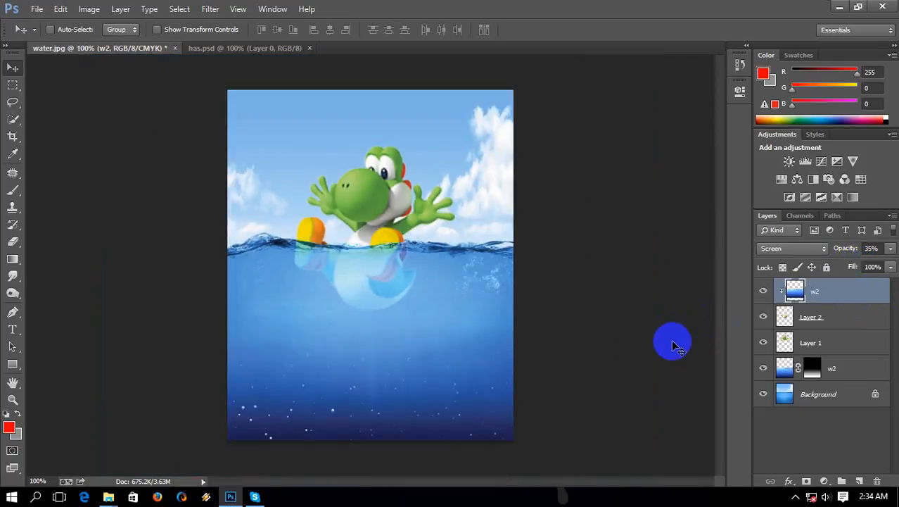
Place the w22 splash image from the under water folder, rotated about -28° and positioned around the character's submerged body.
{"action": "left_click", "coordinate": [108, 497]}
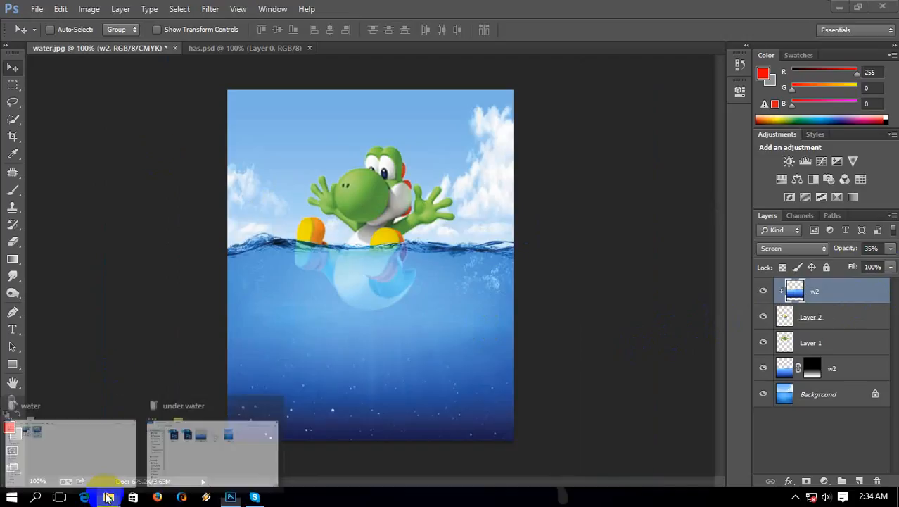
{"action": "left_click", "coordinate": [237, 430]}
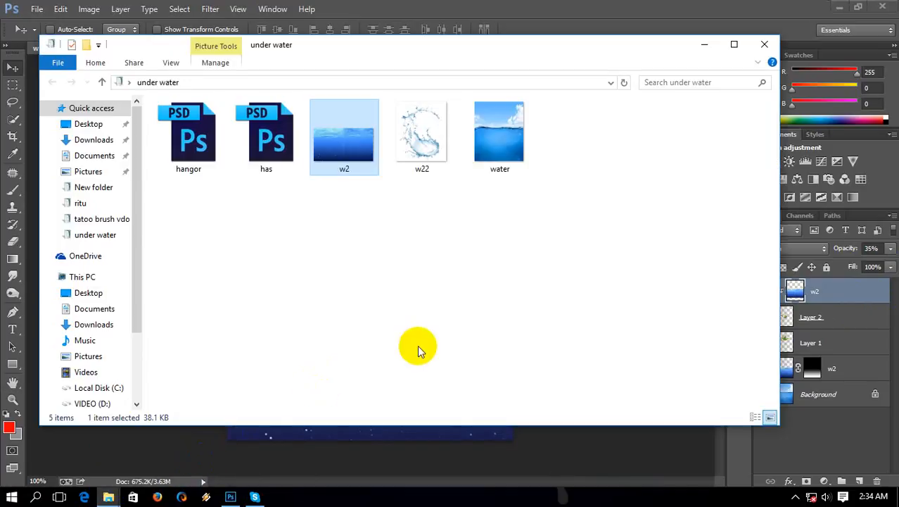
{"action": "left_click", "coordinate": [424, 168]}
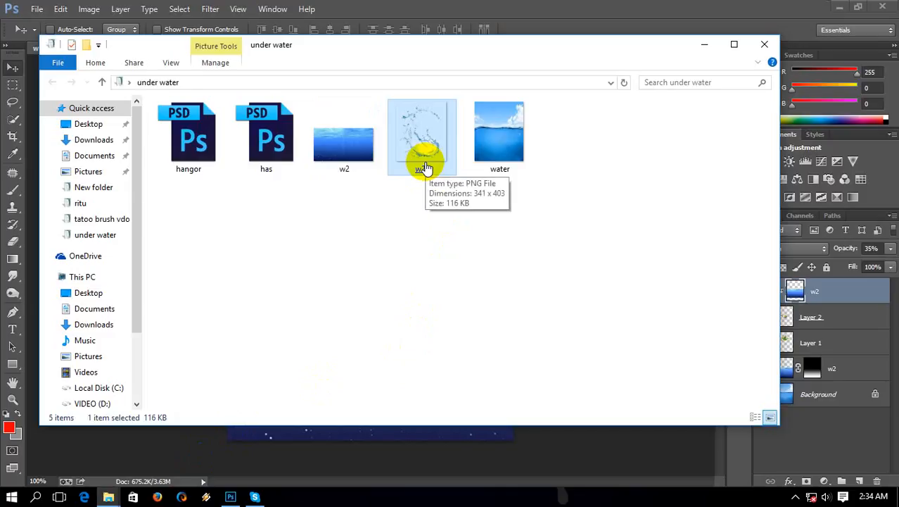
{"action": "left_click_drag", "start_coordinate": [431, 164], "coordinate": [310, 267]}
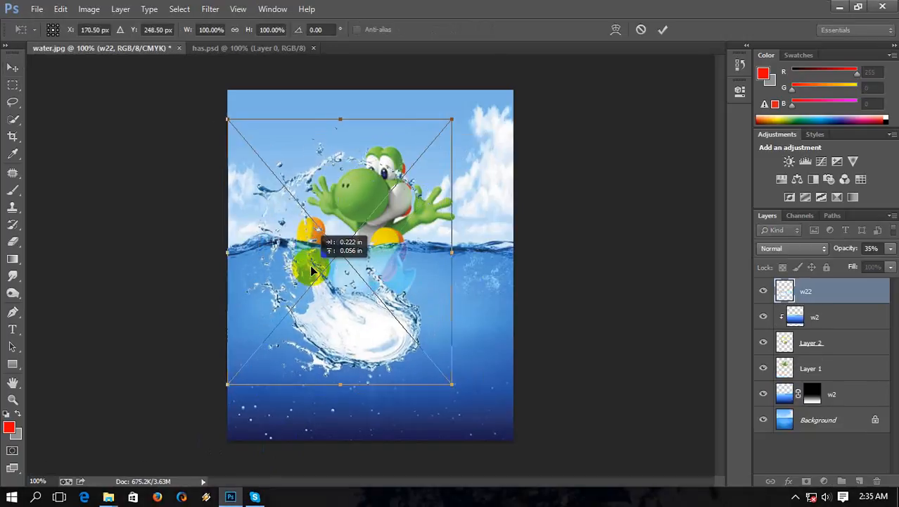
{"action": "left_click_drag", "start_coordinate": [205, 102], "coordinate": [160, 186]}
{"action": "left_click_drag", "start_coordinate": [303, 241], "coordinate": [292, 229]}
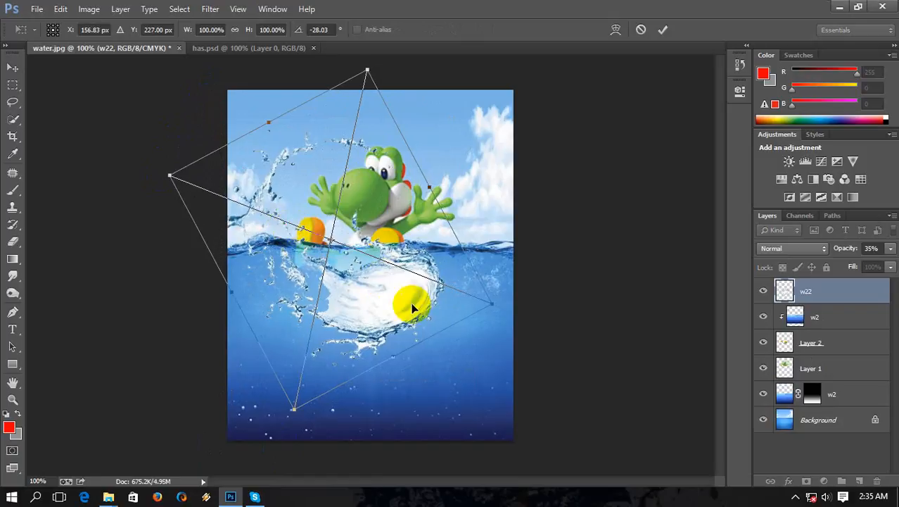
{"action": "left_click_drag", "start_coordinate": [489, 306], "coordinate": [497, 310]}
{"action": "key", "text": "Return"}
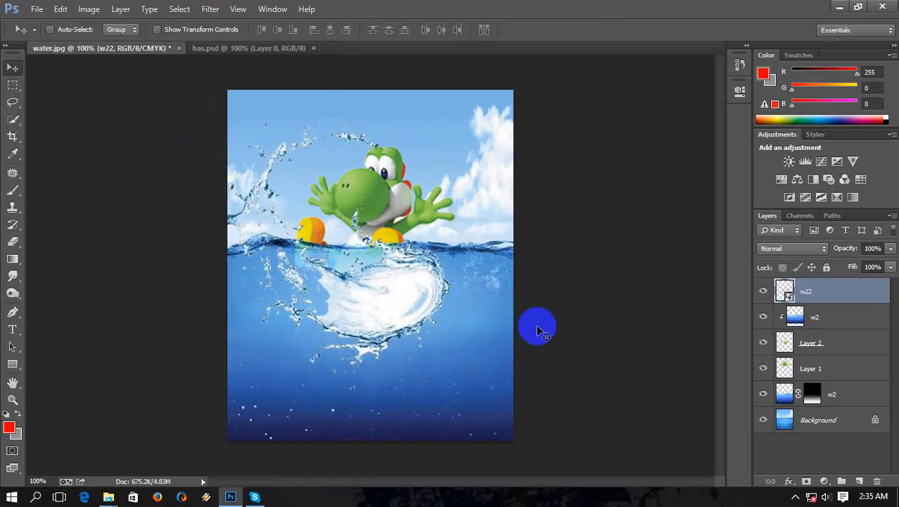
Rasterize the w22 splash layer and lower its opacity to 30%.
{"action": "right_click", "coordinate": [833, 295]}
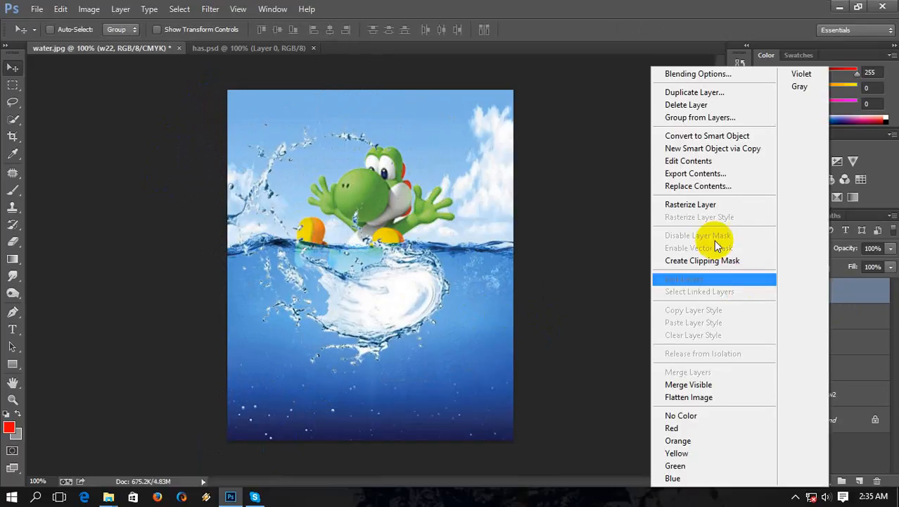
{"action": "left_click", "coordinate": [725, 204]}
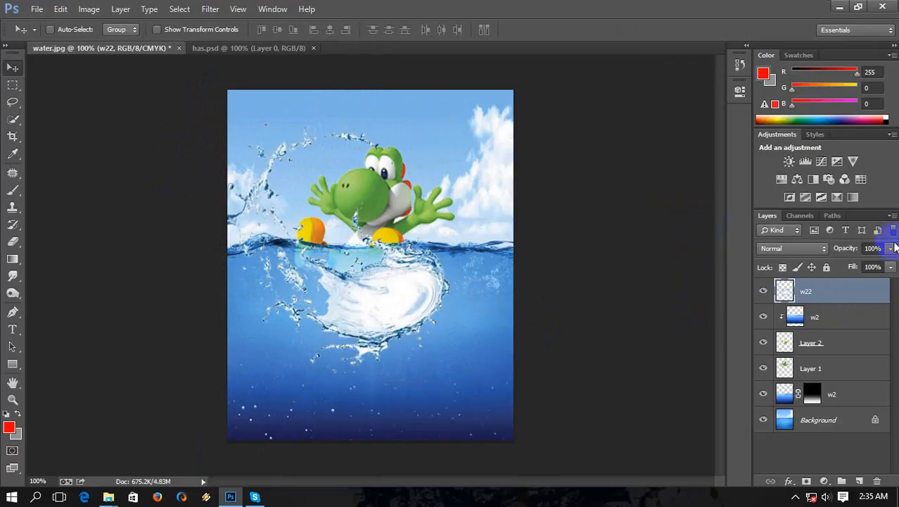
{"action": "left_click", "coordinate": [891, 248]}
{"action": "left_click_drag", "start_coordinate": [874, 266], "coordinate": [846, 269]}
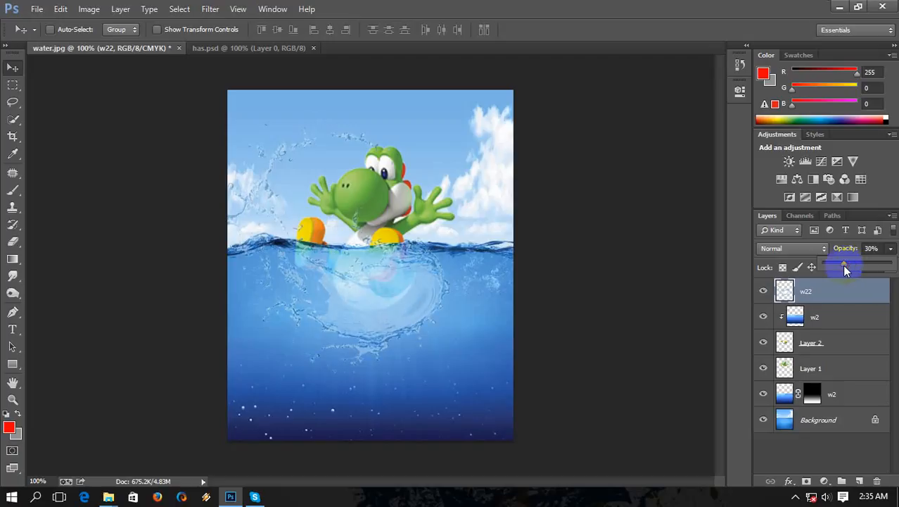
Move the w22 splash slightly up toward the waterline and rotate it clockwise by about 11.67°.
{"action": "left_click", "coordinate": [403, 316]}
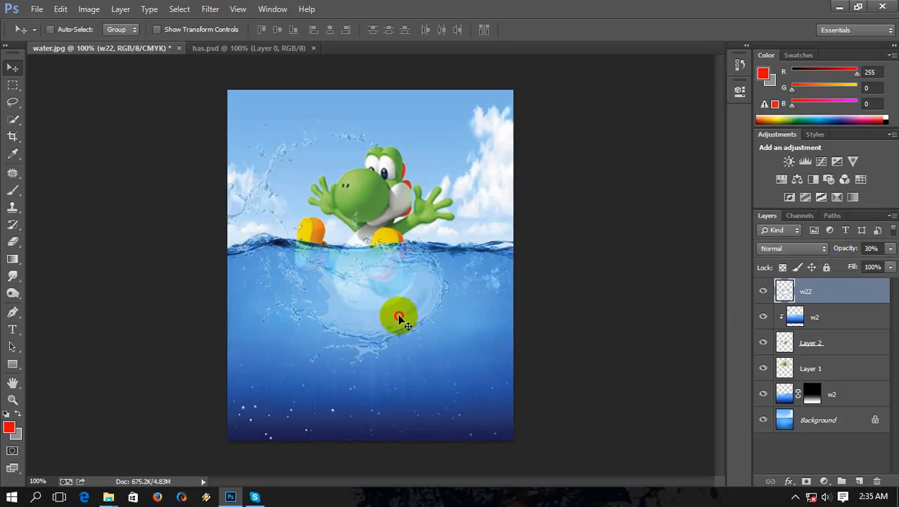
{"action": "left_click_drag", "start_coordinate": [399, 318], "coordinate": [393, 304]}
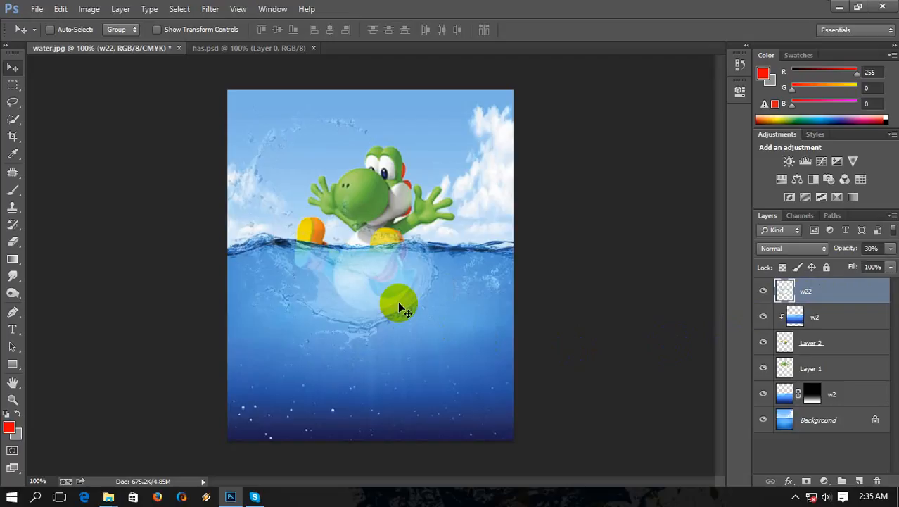
{"action": "key", "text": "ctrl+t"}
{"action": "left_click_drag", "start_coordinate": [477, 316], "coordinate": [465, 381]}
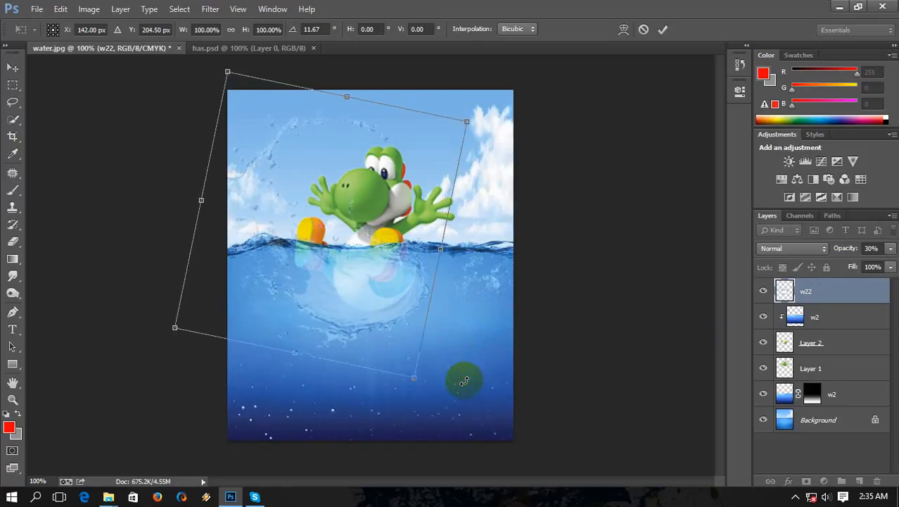
Nudge the w22 splash 11 pixels up and 6 pixels to the right around the character's submerged body.
{"action": "key", "text": "Up"}
{"action": "key", "text": "Up"}
{"action": "key", "text": "Up"}
{"action": "key", "text": "Up"}
{"action": "key", "text": "Up"}
{"action": "key", "text": "Up"}
{"action": "key", "text": "Up"}
{"action": "key", "text": "Up"}
{"action": "key", "text": "Up"}
{"action": "key", "text": "Right"}
{"action": "key", "text": "Right"}
{"action": "key", "text": "Right"}
{"action": "key", "text": "Right"}
{"action": "key", "text": "Right"}
{"action": "key", "text": "Right"}
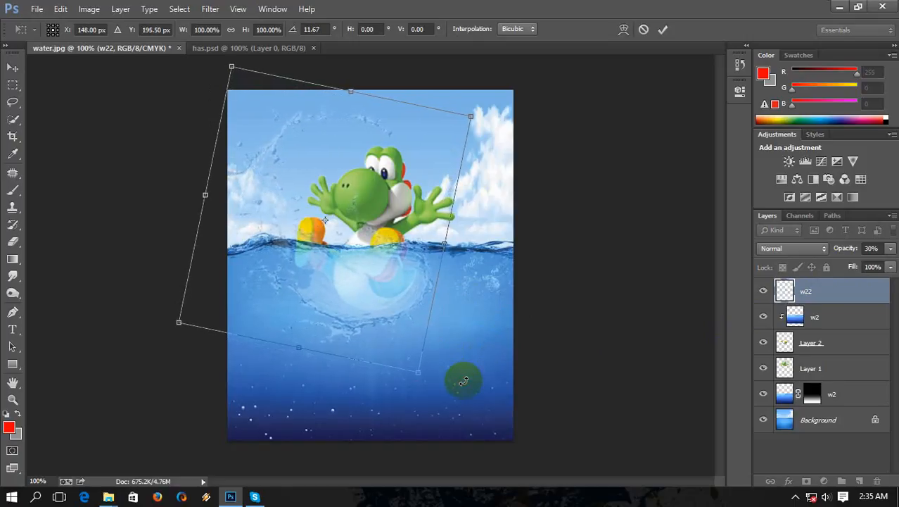
{"action": "key", "text": "Up"}
{"action": "key", "text": "Up"}
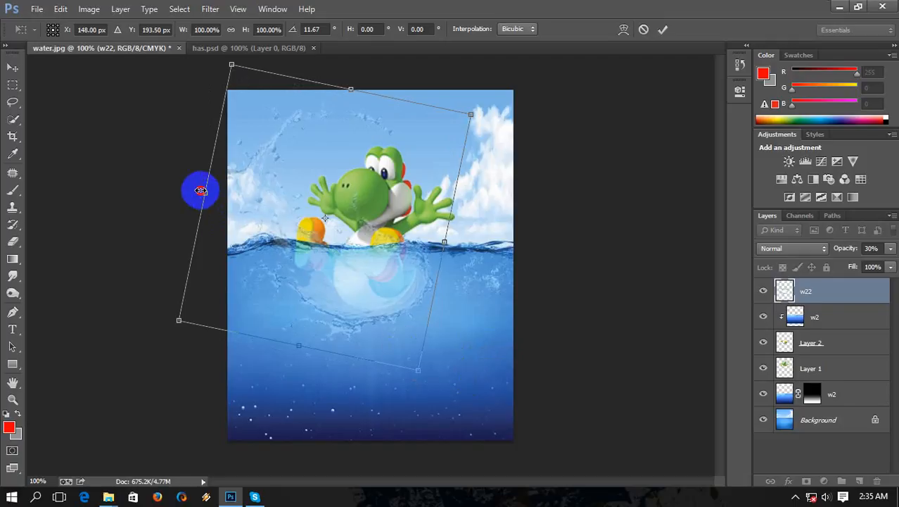
Stretch the w22 splash to about 105.93% width, rotate it to about 16.69°, shift it slightly up and right, and apply the transform.
{"action": "left_click_drag", "start_coordinate": [200, 191], "coordinate": [190, 190]}
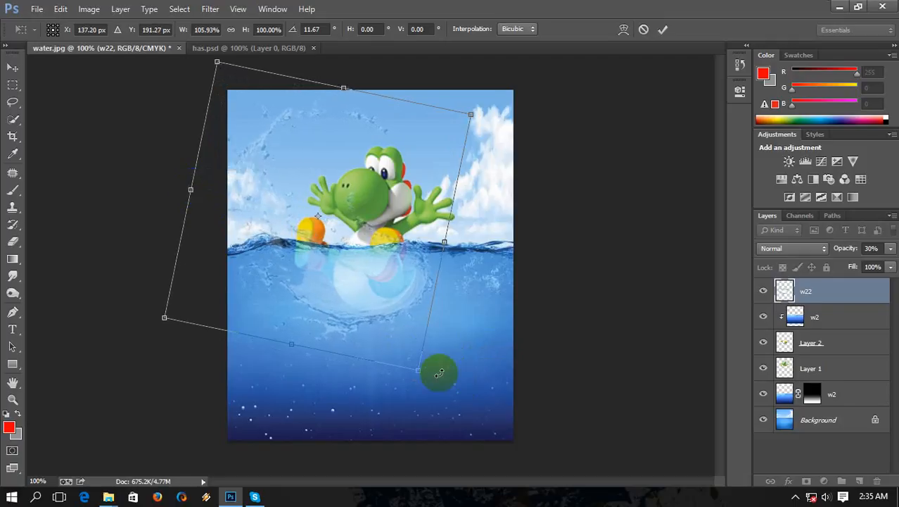
{"action": "left_click_drag", "start_coordinate": [472, 419], "coordinate": [417, 345]}
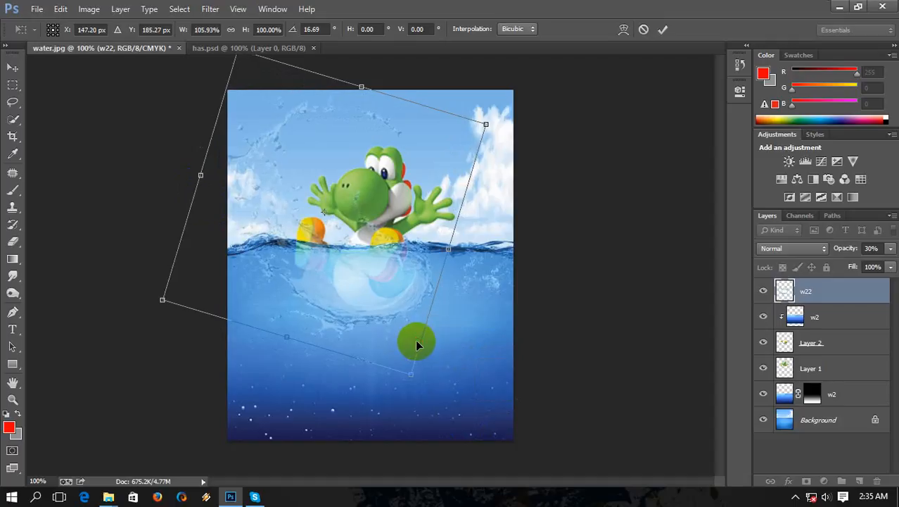
{"action": "key", "text": "Return"}
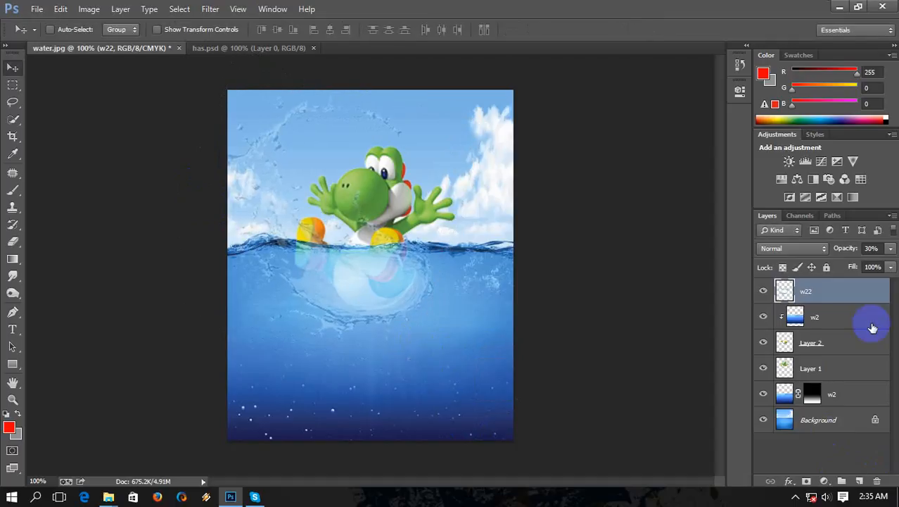
Raise the w22 splash layer's opacity to 100% and add a layer mask to it.
{"action": "mouse_move", "coordinate": [890, 247]}
{"action": "left_mouse_down"}
{"action": "mouse_move", "coordinate": [883, 251]}
{"action": "mouse_move", "coordinate": [894, 260]}
{"action": "left_mouse_up"}
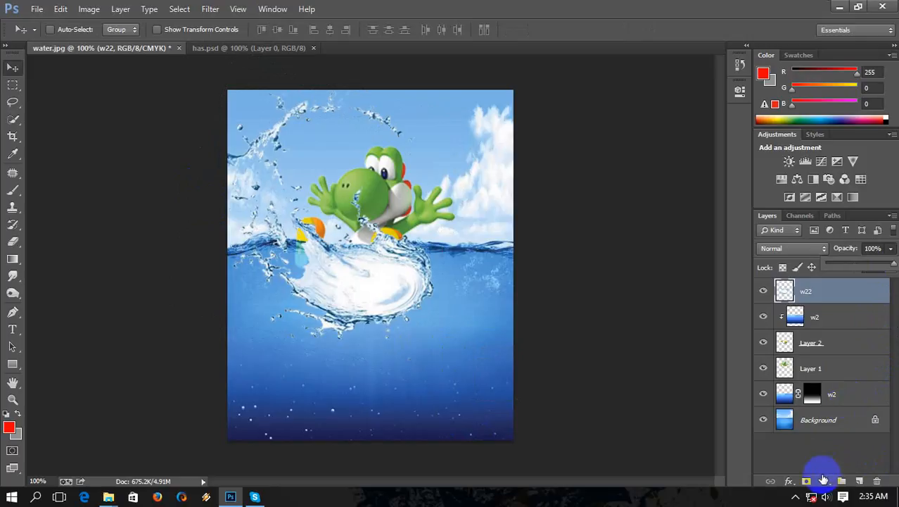
{"action": "left_click", "coordinate": [807, 480]}
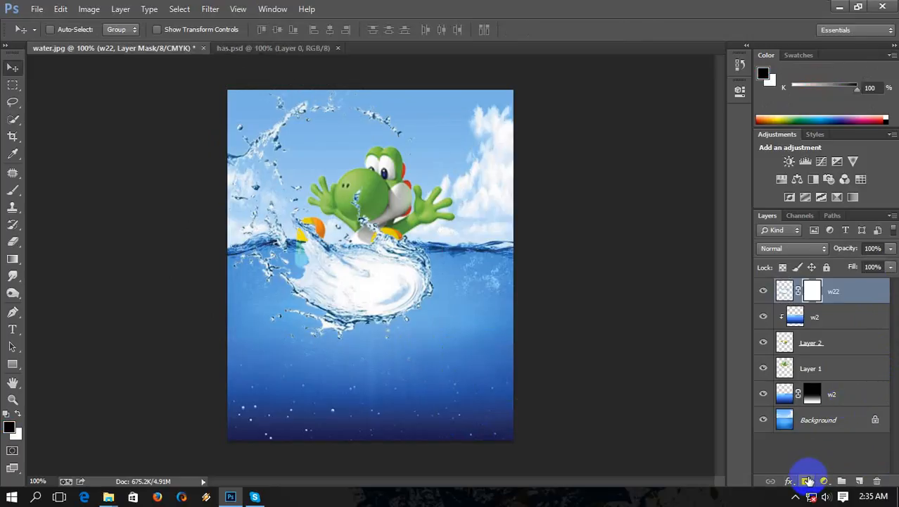
Paint black on the w22 mask with a soft round 175 px brush to fade the white centre of the splash.
{"action": "left_click", "coordinate": [12, 190]}
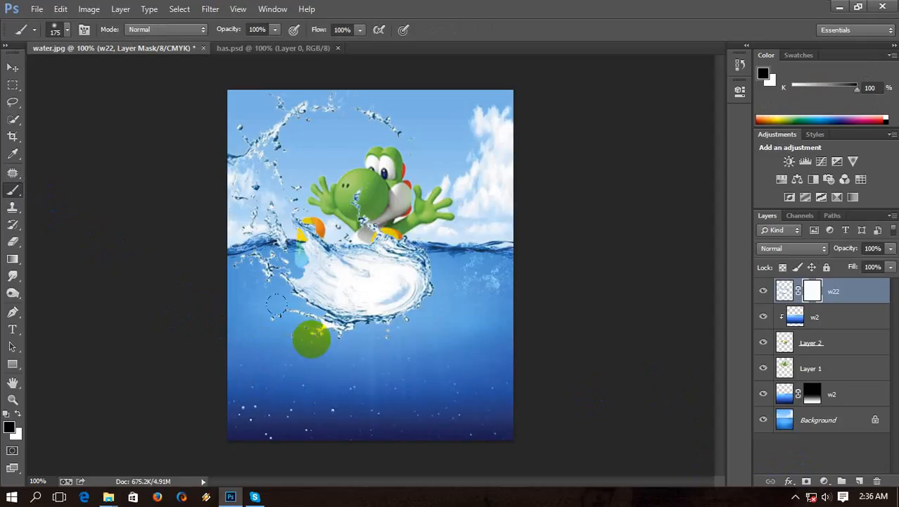
{"action": "right_click", "coordinate": [318, 344]}
{"action": "left_click", "coordinate": [429, 367]}
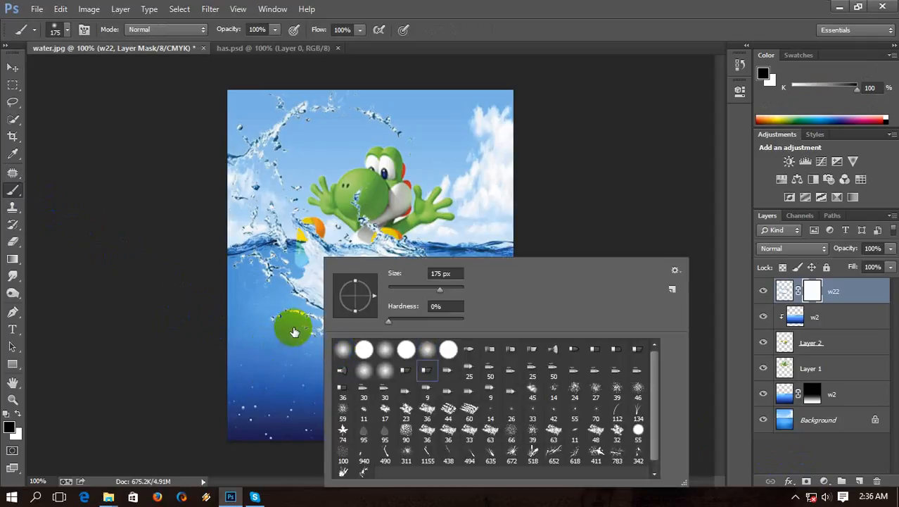
{"action": "left_click", "coordinate": [293, 326]}
{"action": "right_click", "coordinate": [399, 360]}
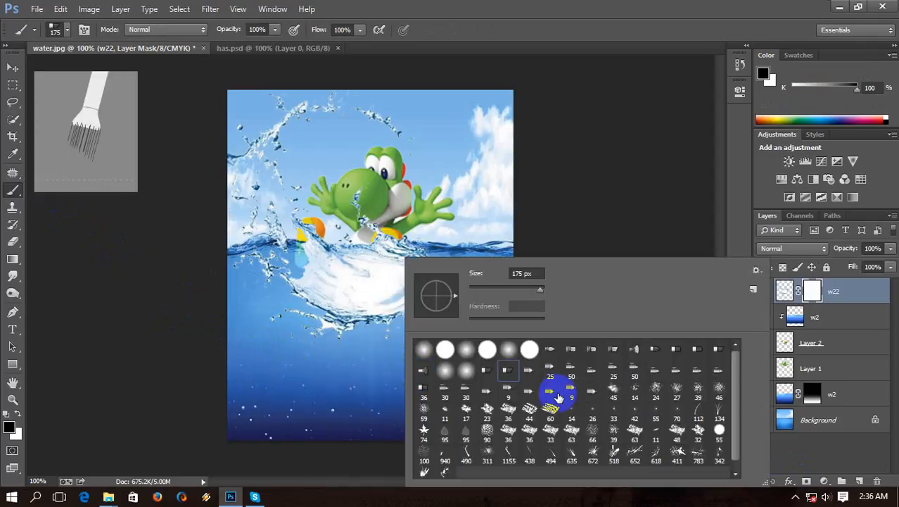
{"action": "left_click", "coordinate": [509, 350]}
{"action": "left_click", "coordinate": [353, 282]}
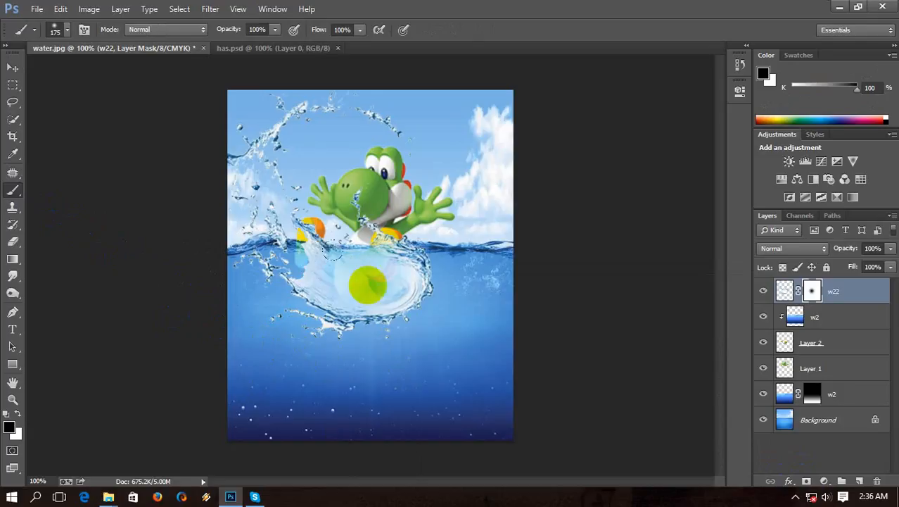
Reduce the brush to 60 px and mask out the splash over the character's submerged tail and the nearby belly area.
{"action": "scroll", "coordinate": [412, 352], "scroll_direction": "down", "scroll_amount": 2}
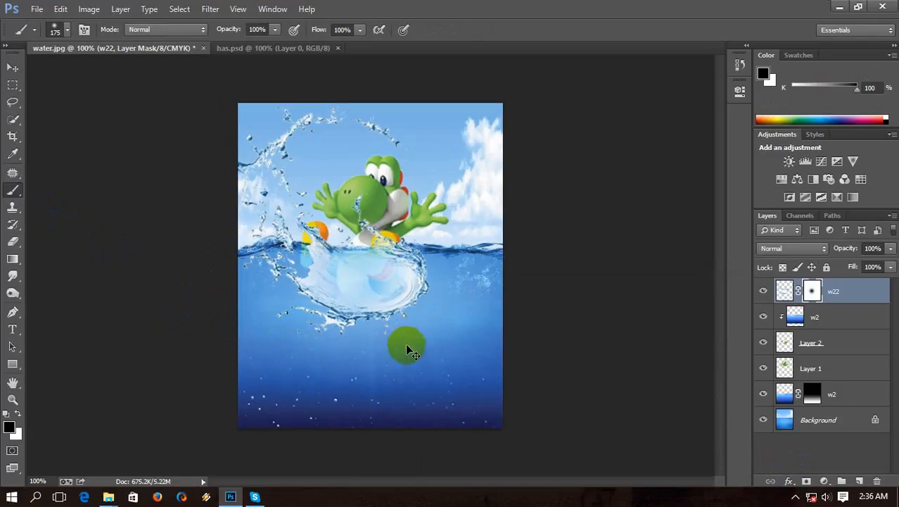
{"action": "scroll", "coordinate": [409, 347], "scroll_direction": "up", "scroll_amount": 5}
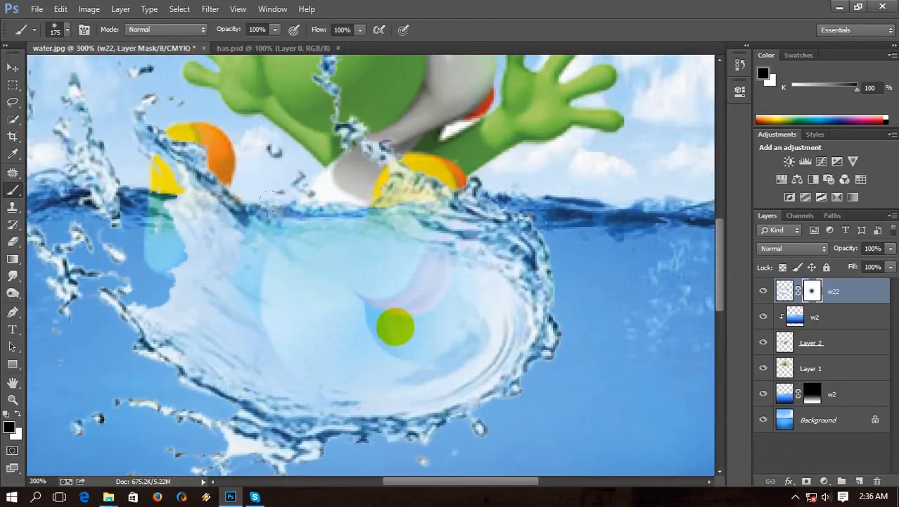
{"action": "key", "text": "bracketleft"}
{"action": "key", "text": "bracketleft"}
{"action": "key", "text": "bracketleft"}
{"action": "key", "text": "bracketleft"}
{"action": "key", "text": "bracketleft"}
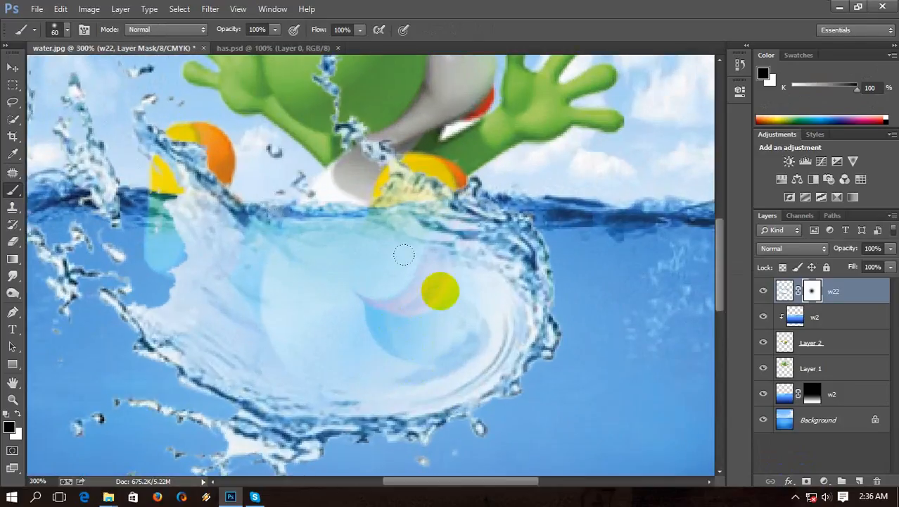
{"action": "left_click", "coordinate": [452, 281]}
{"action": "left_click", "coordinate": [461, 280]}
{"action": "left_click", "coordinate": [372, 226]}
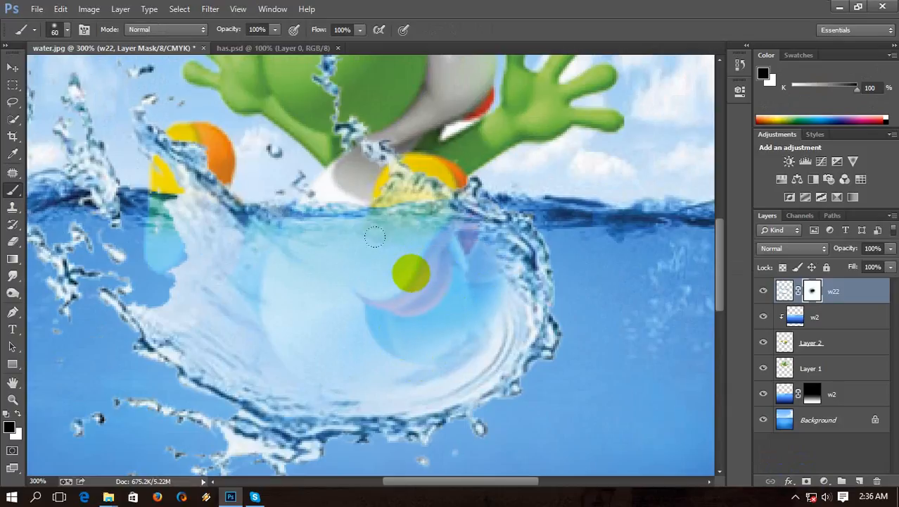
{"action": "left_click", "coordinate": [408, 245]}
{"action": "mouse_move", "coordinate": [454, 296]}
{"action": "left_mouse_down"}
{"action": "mouse_move", "coordinate": [435, 316]}
{"action": "mouse_move", "coordinate": [434, 335]}
{"action": "mouse_move", "coordinate": [382, 341]}
{"action": "left_mouse_up"}
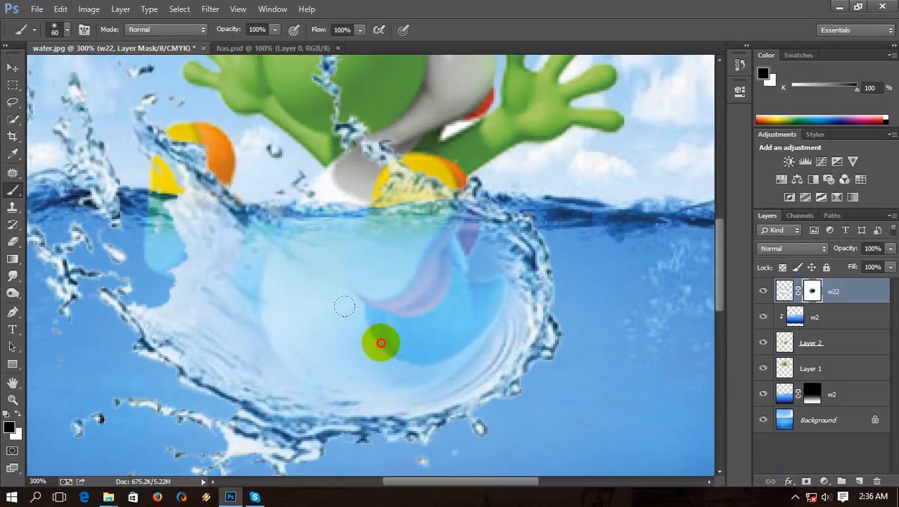
Mask out the splash over the submerged foot and belly, along with the stray droplets beneath the splash ring.
{"action": "mouse_move", "coordinate": [284, 337]}
{"action": "left_mouse_down"}
{"action": "mouse_move", "coordinate": [280, 320]}
{"action": "mouse_move", "coordinate": [246, 295]}
{"action": "mouse_move", "coordinate": [248, 275]}
{"action": "mouse_move", "coordinate": [205, 243]}
{"action": "mouse_move", "coordinate": [229, 289]}
{"action": "mouse_move", "coordinate": [265, 317]}
{"action": "mouse_move", "coordinate": [304, 318]}
{"action": "left_mouse_up"}
{"action": "mouse_move", "coordinate": [401, 279]}
{"action": "left_mouse_down"}
{"action": "mouse_move", "coordinate": [430, 249]}
{"action": "mouse_move", "coordinate": [428, 258]}
{"action": "left_mouse_up"}
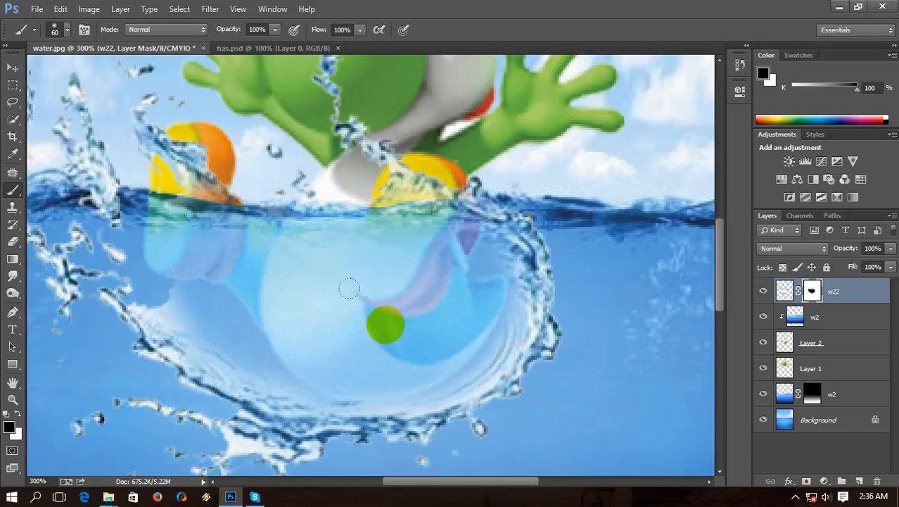
{"action": "mouse_move", "coordinate": [345, 287]}
{"action": "left_mouse_down"}
{"action": "mouse_move", "coordinate": [302, 306]}
{"action": "mouse_move", "coordinate": [231, 293]}
{"action": "mouse_move", "coordinate": [270, 315]}
{"action": "mouse_move", "coordinate": [371, 315]}
{"action": "mouse_move", "coordinate": [431, 262]}
{"action": "mouse_move", "coordinate": [467, 299]}
{"action": "mouse_move", "coordinate": [470, 281]}
{"action": "mouse_move", "coordinate": [414, 227]}
{"action": "left_mouse_up"}
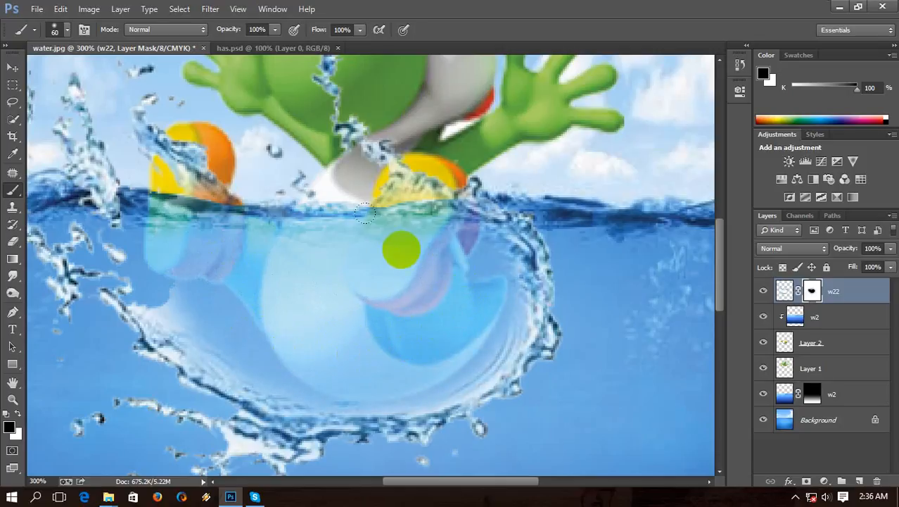
{"action": "mouse_move", "coordinate": [270, 242]}
{"action": "left_mouse_down"}
{"action": "mouse_move", "coordinate": [219, 256]}
{"action": "mouse_move", "coordinate": [130, 215]}
{"action": "left_mouse_up"}
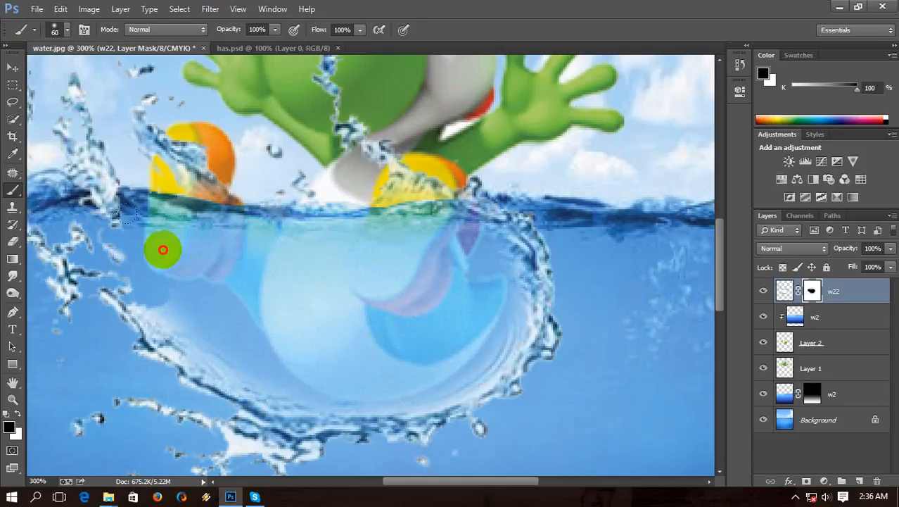
{"action": "left_click_drag", "start_coordinate": [162, 250], "coordinate": [331, 301]}
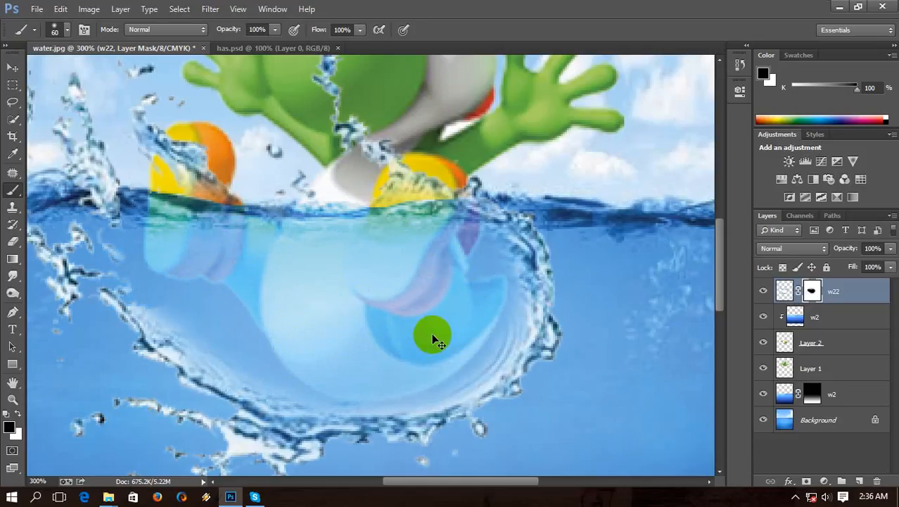
{"action": "scroll", "coordinate": [431, 333], "scroll_direction": "down", "scroll_amount": 3}
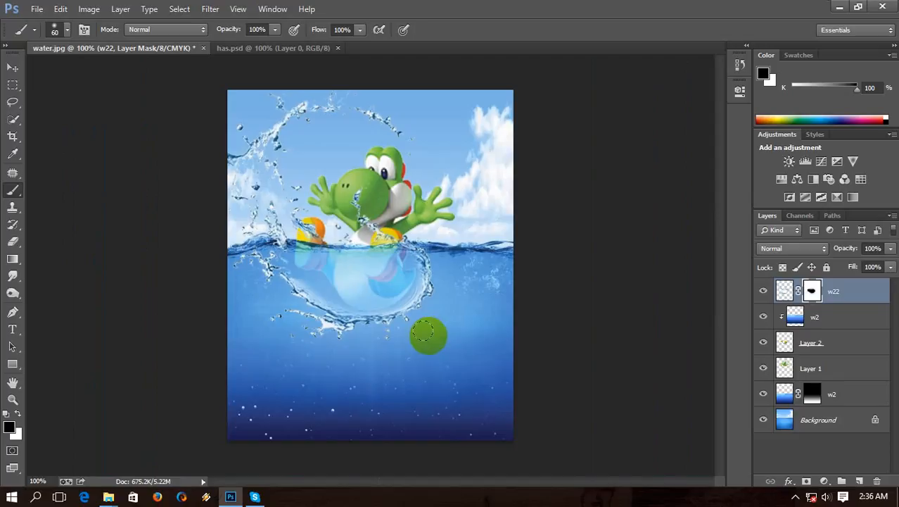
{"action": "mouse_move", "coordinate": [379, 332]}
{"action": "left_mouse_down"}
{"action": "mouse_move", "coordinate": [288, 327]}
{"action": "mouse_move", "coordinate": [329, 342]}
{"action": "mouse_move", "coordinate": [272, 332]}
{"action": "mouse_move", "coordinate": [232, 274]}
{"action": "mouse_move", "coordinate": [244, 298]}
{"action": "mouse_move", "coordinate": [234, 292]}
{"action": "mouse_move", "coordinate": [278, 338]}
{"action": "mouse_move", "coordinate": [266, 316]}
{"action": "mouse_move", "coordinate": [307, 334]}
{"action": "left_mouse_up"}
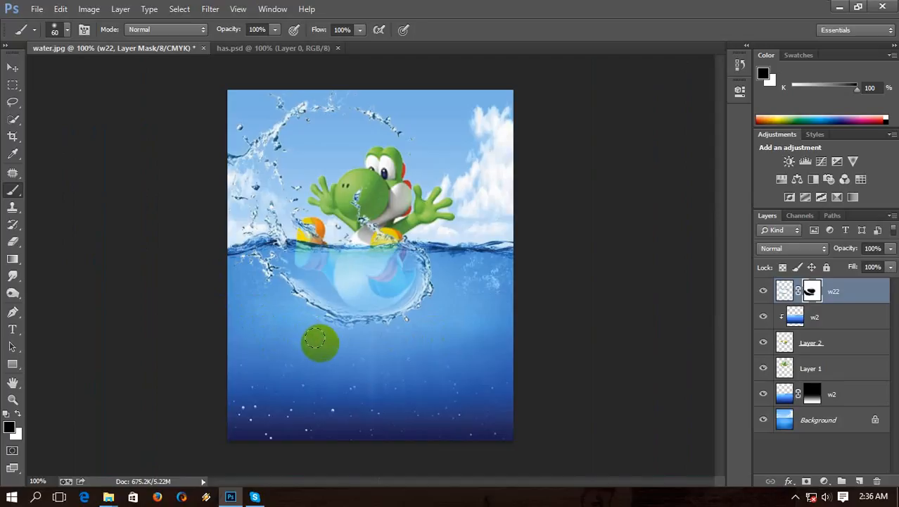
Rotate the masked w22 splash 11.28° clockwise, move it to X 172 px, Y 177.15 px around the character, and apply the transform.
{"action": "key", "text": "ctrl+t"}
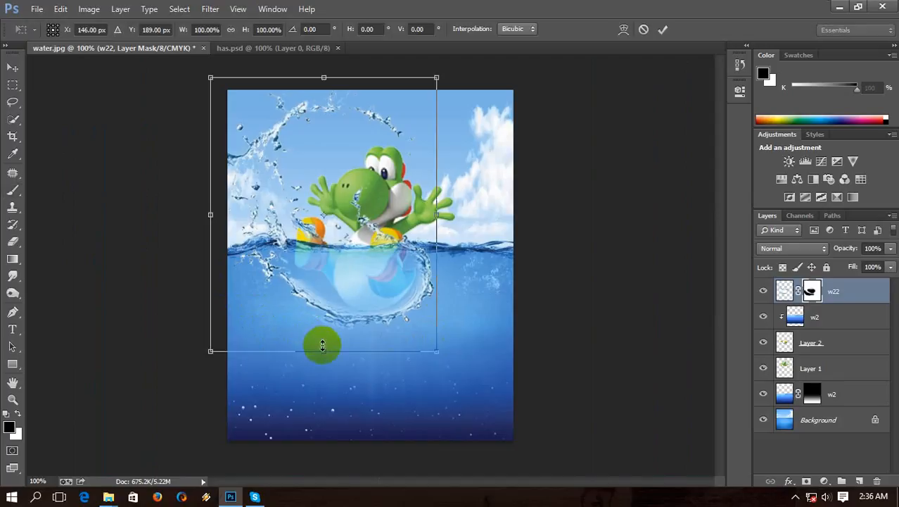
{"action": "left_click_drag", "start_coordinate": [468, 80], "coordinate": [452, 137]}
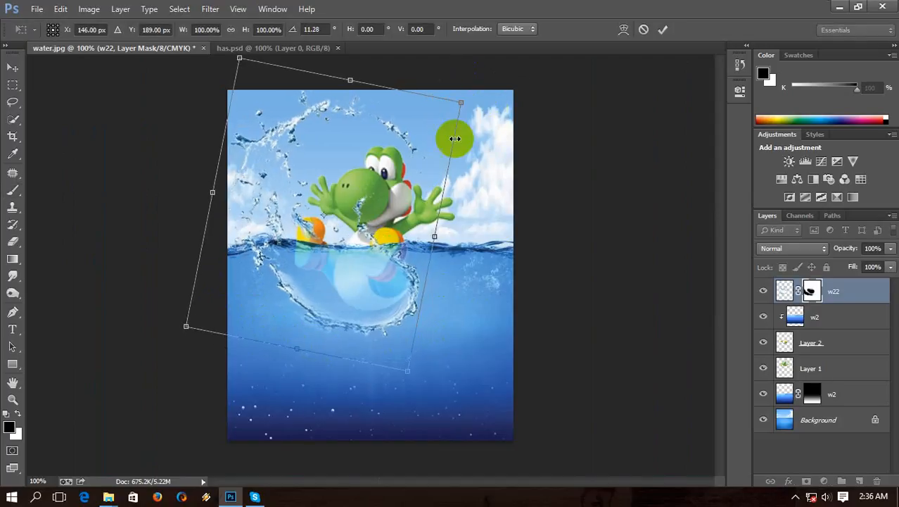
{"action": "left_click_drag", "start_coordinate": [403, 187], "coordinate": [417, 182]}
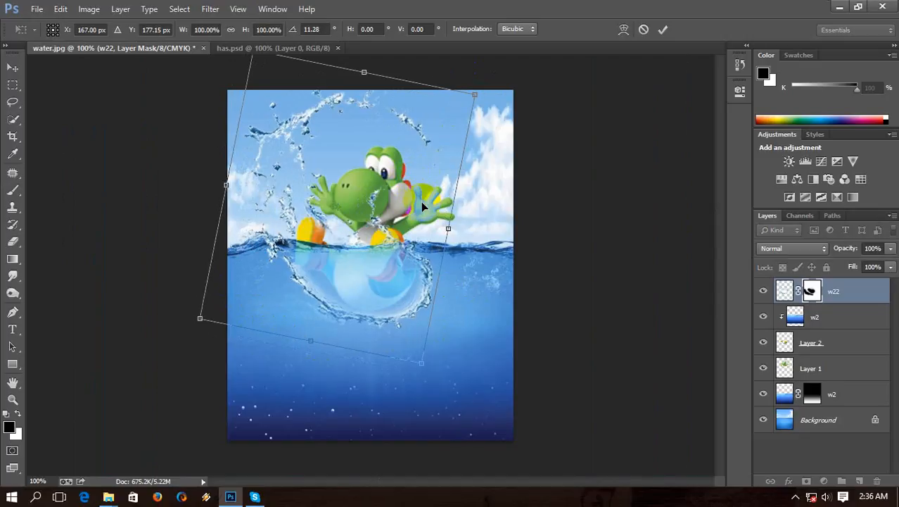
{"action": "left_click", "coordinate": [424, 282]}
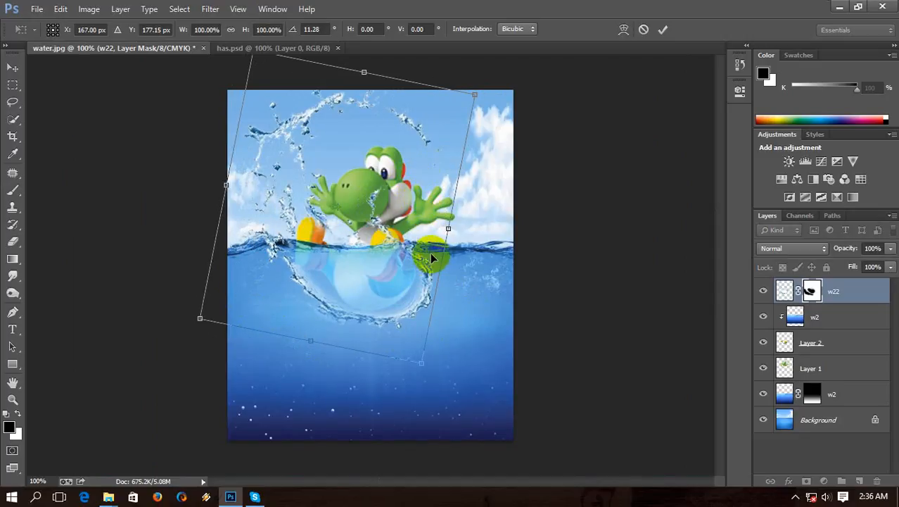
{"action": "key", "text": "Right"}
{"action": "key", "text": "Right"}
{"action": "key", "text": "Right"}
{"action": "key", "text": "Right"}
{"action": "key", "text": "Right"}
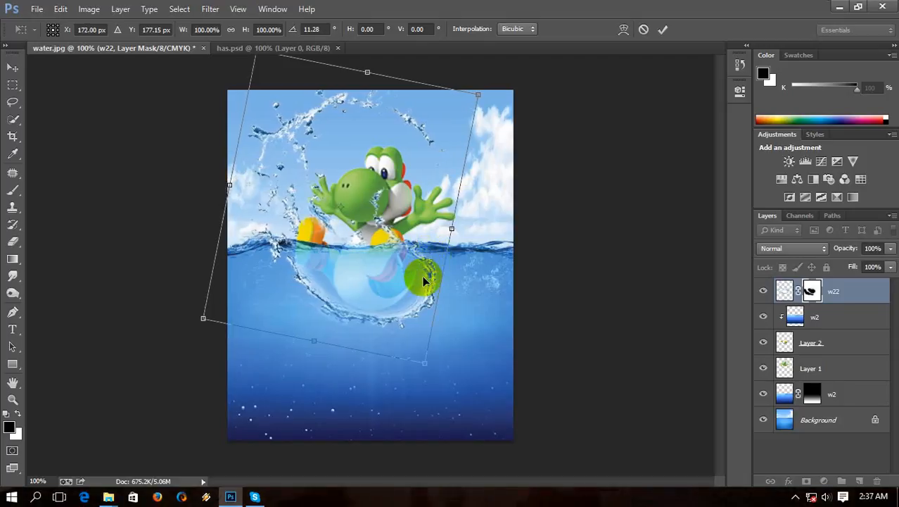
{"action": "key", "text": "Return"}
Lower the w22 splash layer's opacity to 89%.
{"action": "key", "text": "b"}
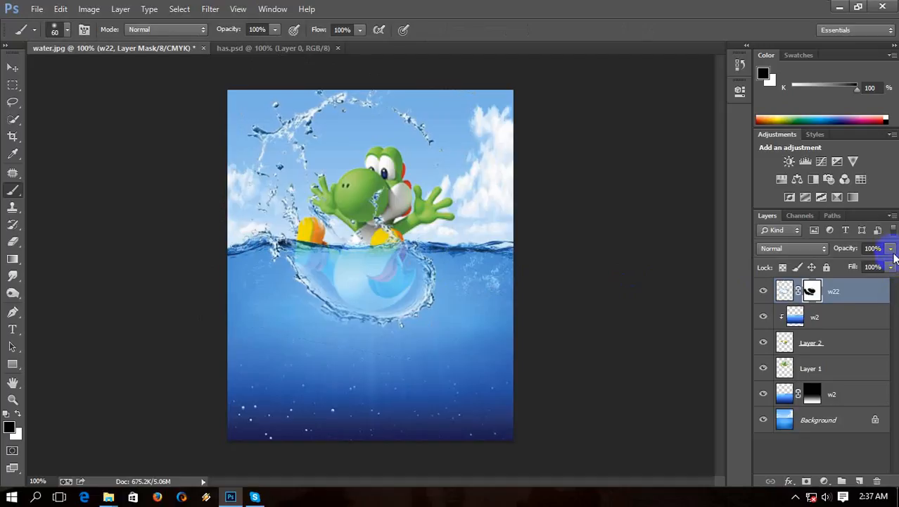
{"action": "left_click", "coordinate": [891, 248]}
{"action": "left_click_drag", "start_coordinate": [888, 264], "coordinate": [885, 266]}
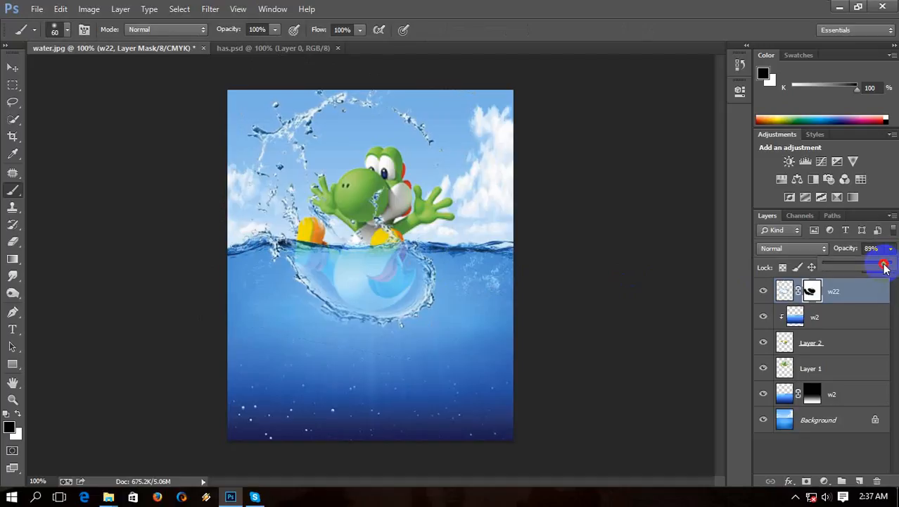
Group all layers above the Background, from w22 down to the masked w2 layer.
{"action": "left_click", "coordinate": [13, 67]}
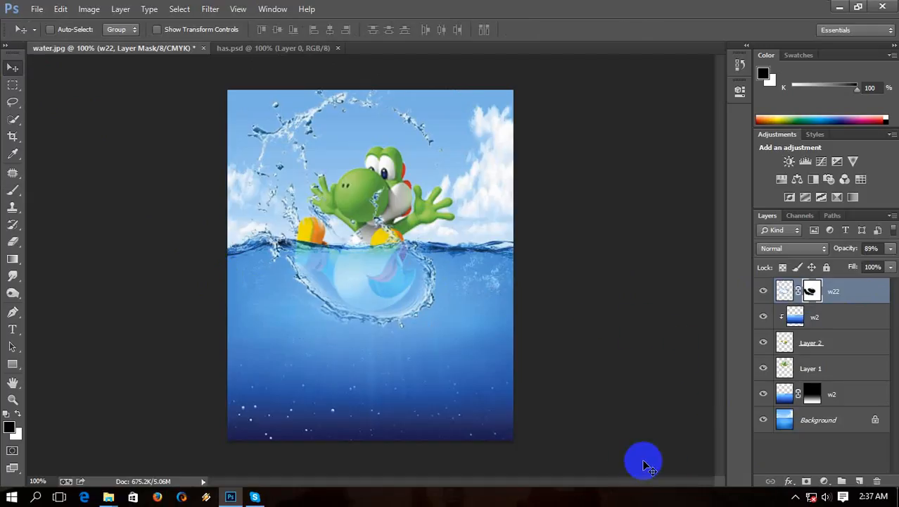
{"action": "left_click", "coordinate": [852, 318], "text": "shift"}
{"action": "left_click", "coordinate": [851, 347], "text": "shift"}
{"action": "left_click", "coordinate": [847, 371], "text": "shift"}
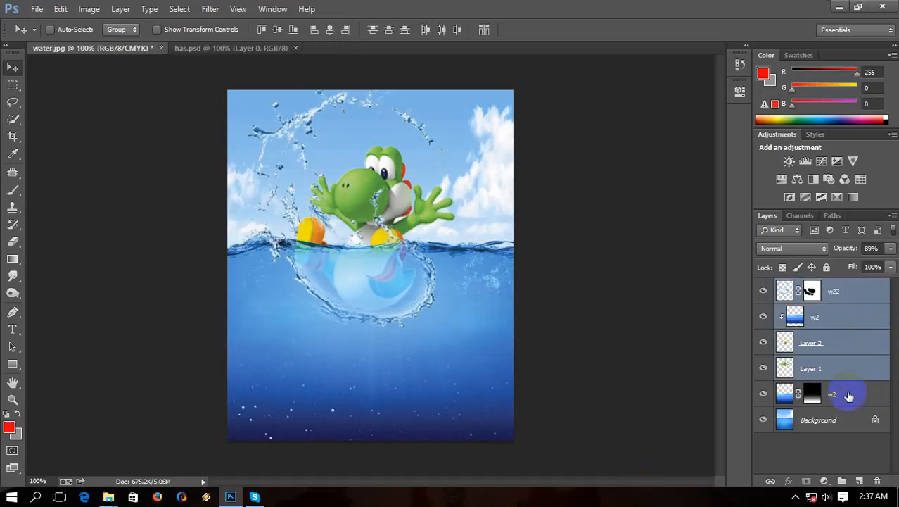
{"action": "left_click", "coordinate": [850, 396], "text": "shift"}
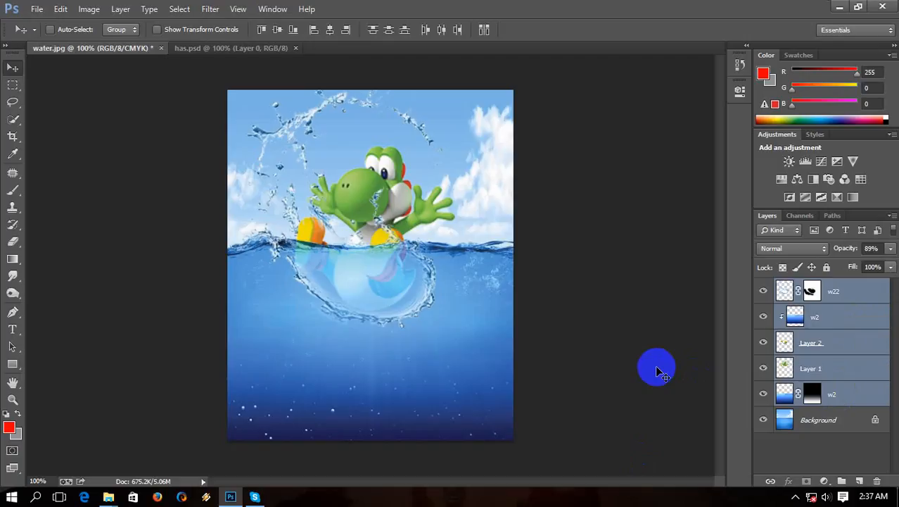
{"action": "key", "text": "ctrl+g"}
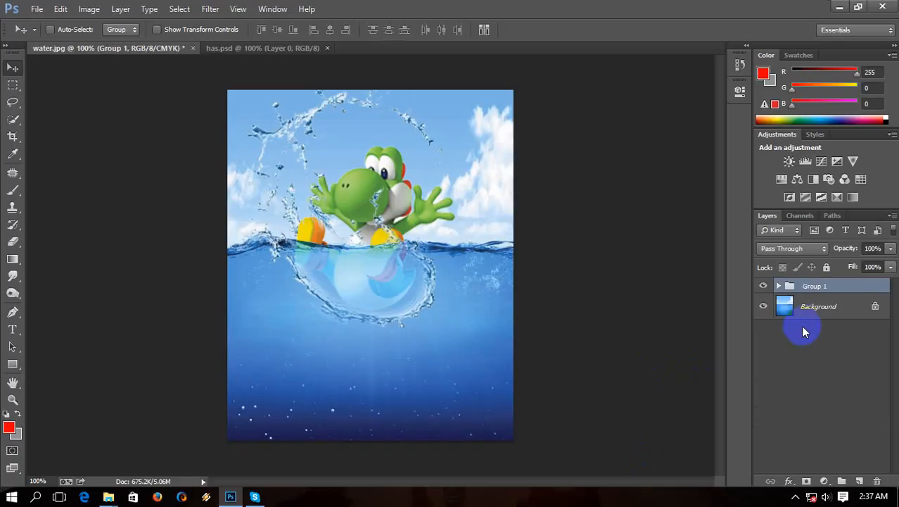
Add a new layer above the group and fill it with 50% Gray in Normal mode at 100% opacity.
{"action": "left_click", "coordinate": [859, 481]}
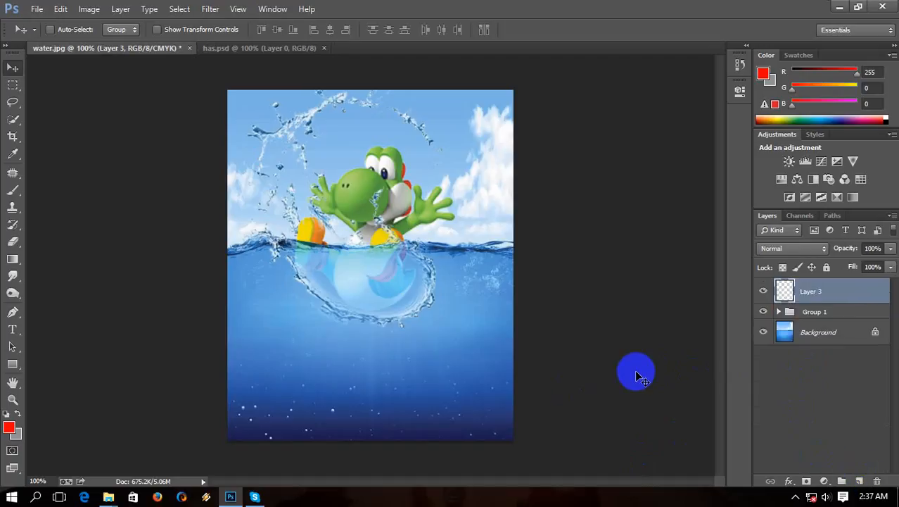
{"action": "left_click", "coordinate": [61, 9]}
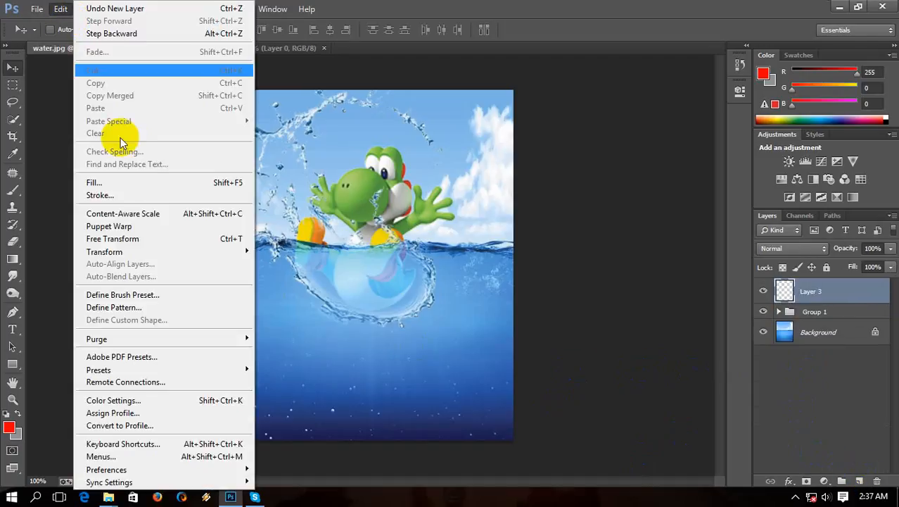
{"action": "left_click", "coordinate": [123, 184]}
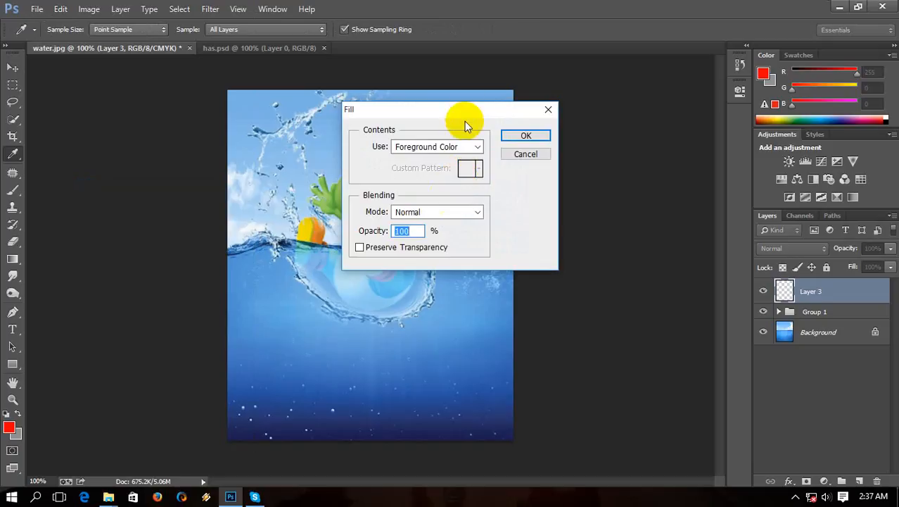
{"action": "left_click_drag", "start_coordinate": [464, 121], "coordinate": [587, 108]}
{"action": "left_click", "coordinate": [581, 133]}
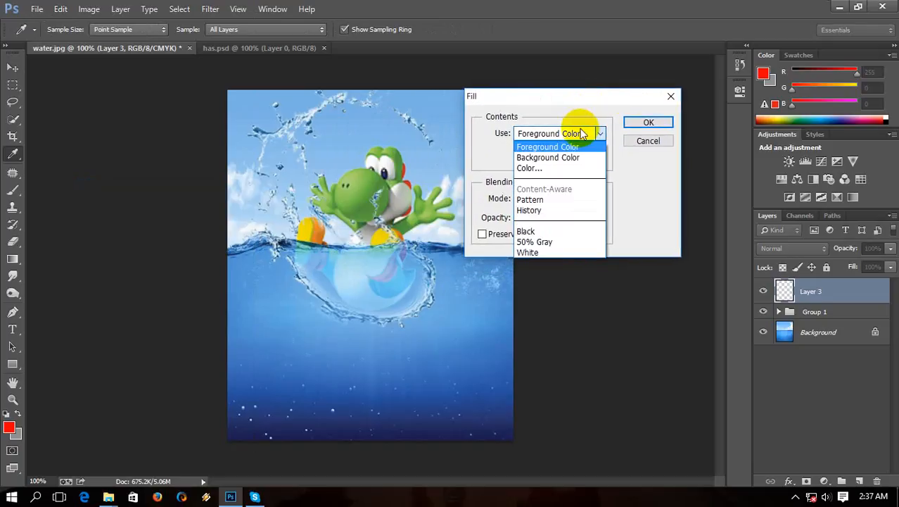
{"action": "left_click", "coordinate": [563, 241]}
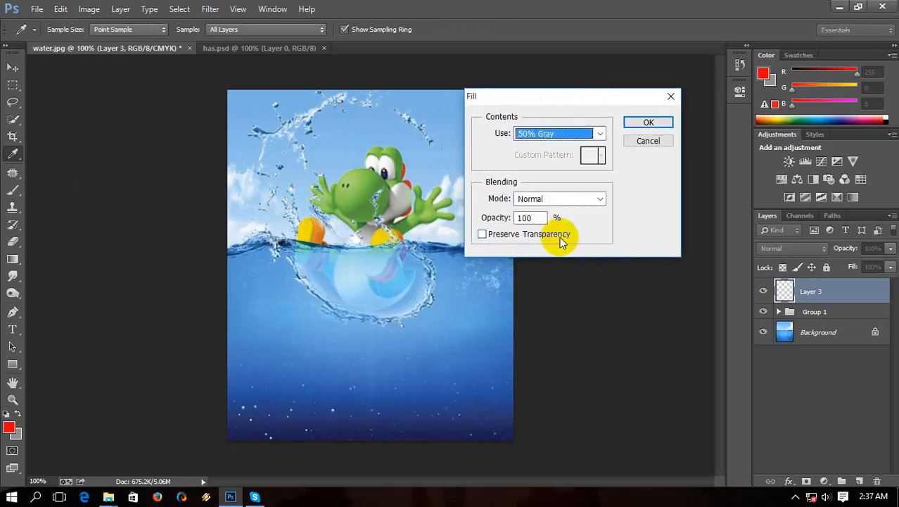
{"action": "left_click", "coordinate": [645, 126]}
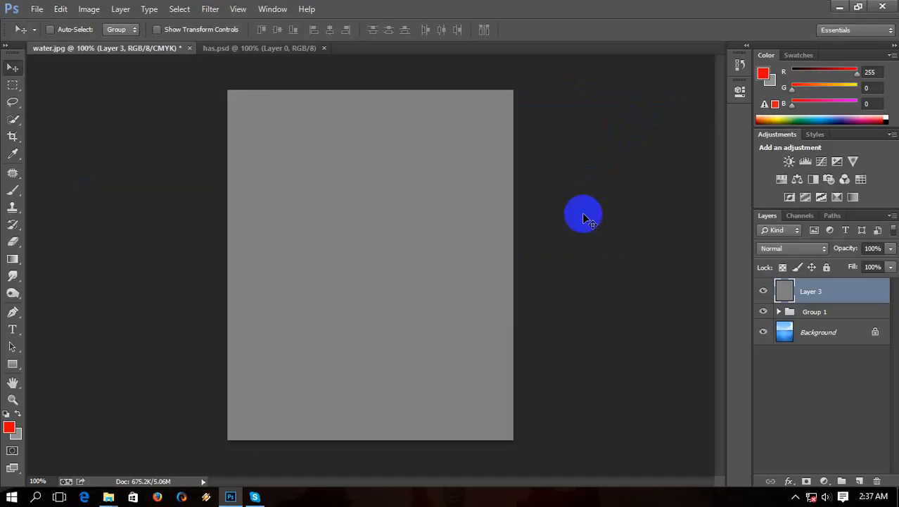
Set the 50% gray layer's blending mode to Overlay.
{"action": "left_click", "coordinate": [771, 249]}
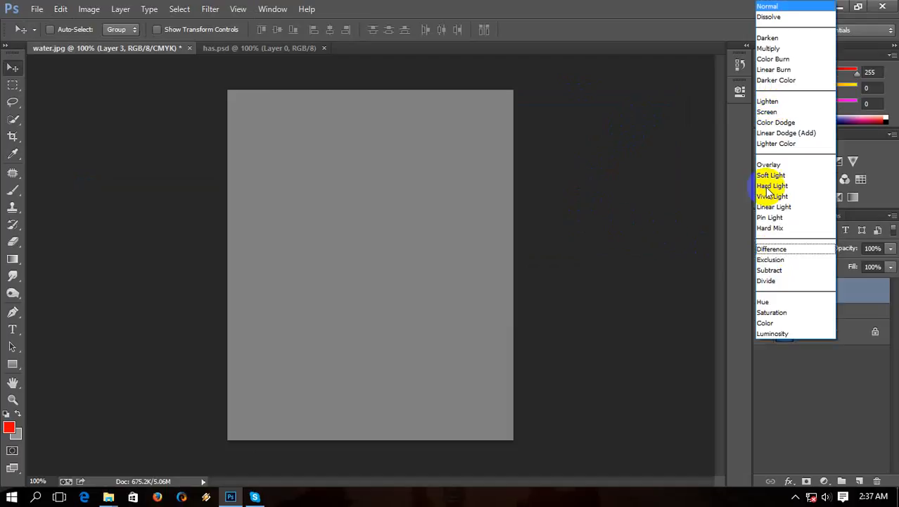
{"action": "left_click", "coordinate": [777, 110]}
{"action": "left_click", "coordinate": [778, 246]}
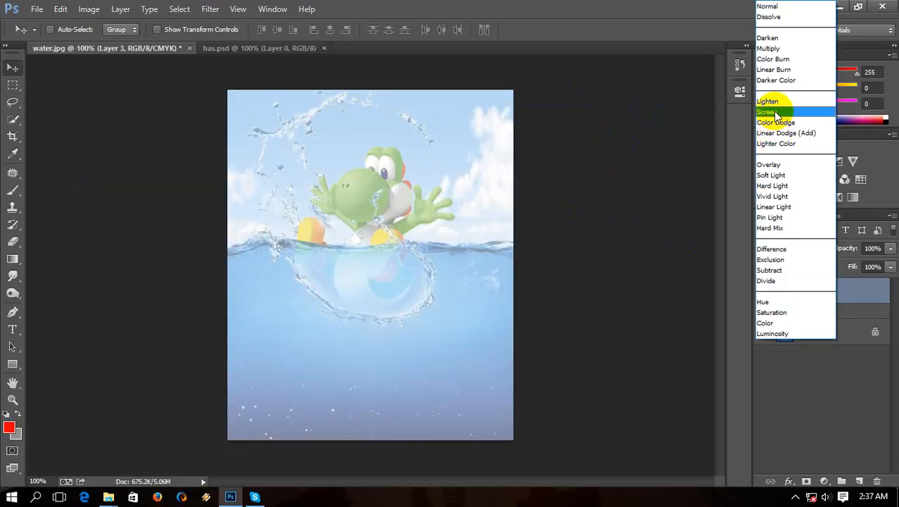
{"action": "left_click", "coordinate": [769, 166]}
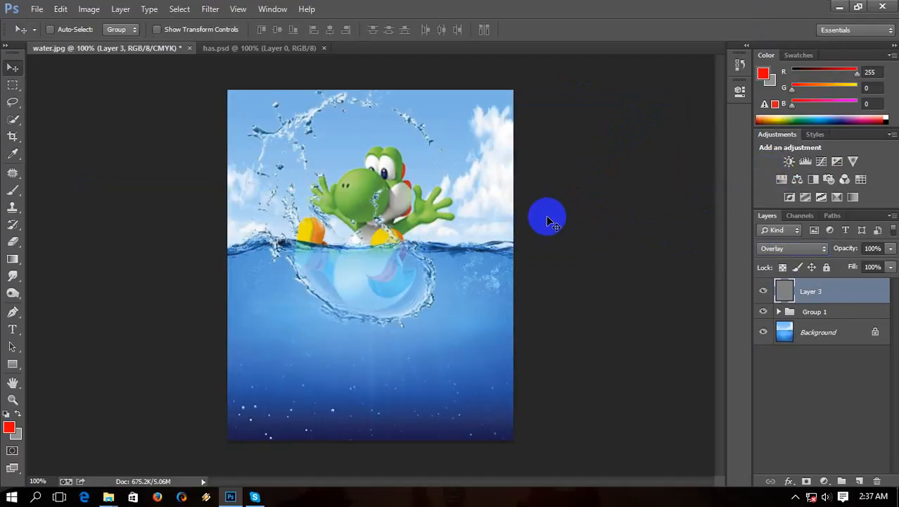
Dodge highlights on the character's nose, arms and eyes on the gray layer, using Midtones range, 50% exposure and a brush reduced to 40.
{"action": "key", "text": "ctrl+plus"}
{"action": "key", "text": "ctrl+plus"}
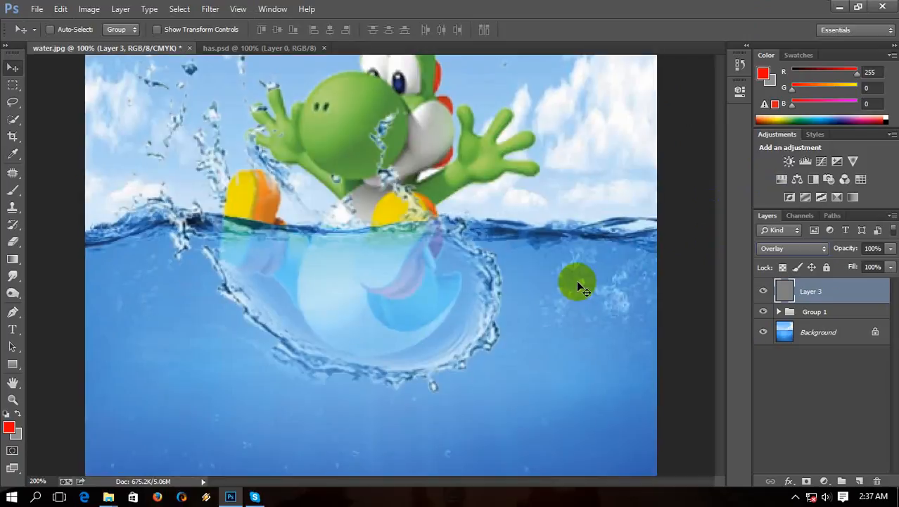
{"action": "left_click_drag", "start_coordinate": [525, 186], "coordinate": [532, 323]}
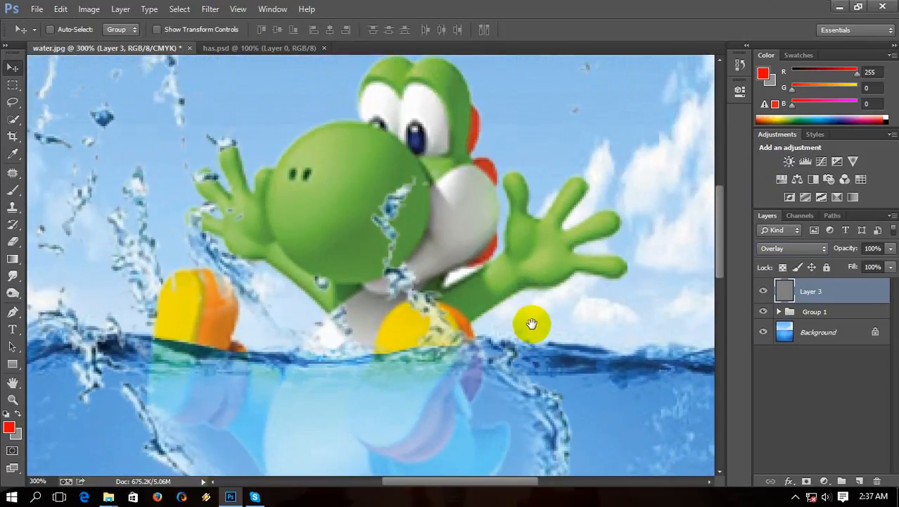
{"action": "left_click", "coordinate": [14, 292]}
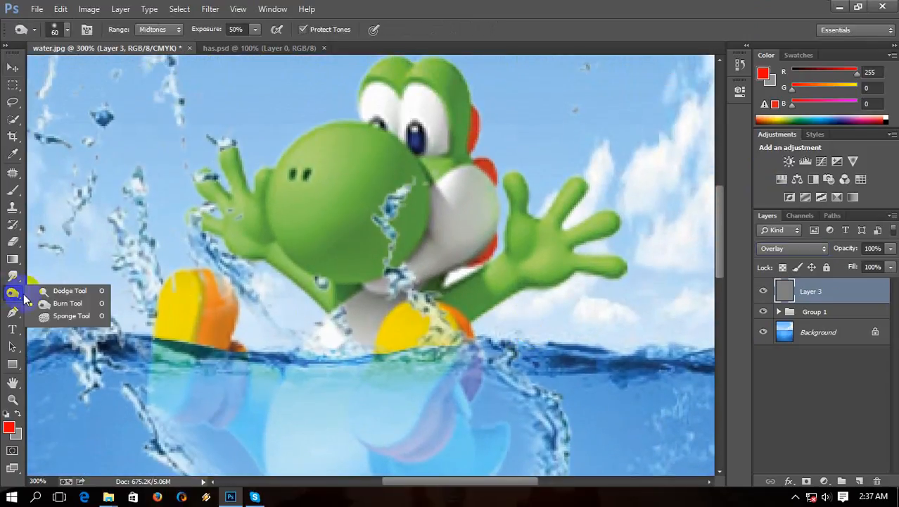
{"action": "left_click", "coordinate": [44, 291]}
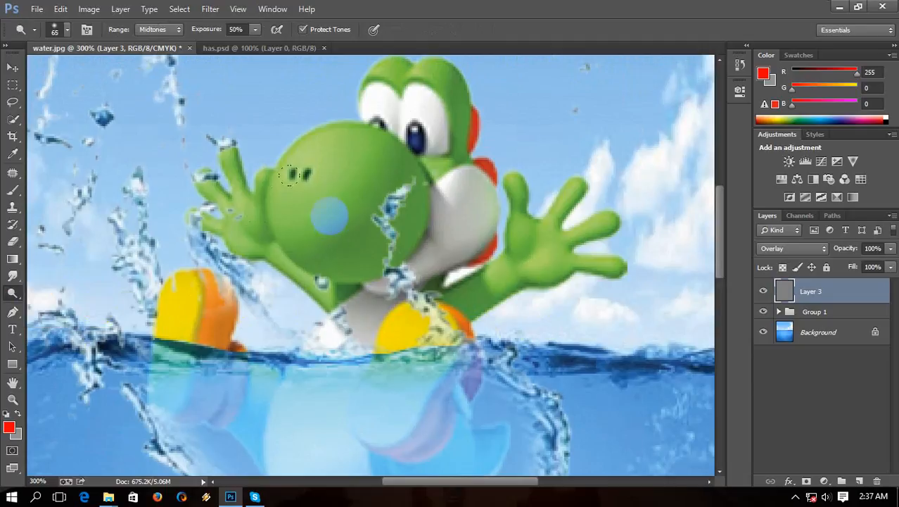
{"action": "mouse_move", "coordinate": [286, 155]}
{"action": "left_mouse_down"}
{"action": "mouse_move", "coordinate": [289, 186]}
{"action": "mouse_move", "coordinate": [326, 160]}
{"action": "mouse_move", "coordinate": [321, 152]}
{"action": "left_mouse_up"}
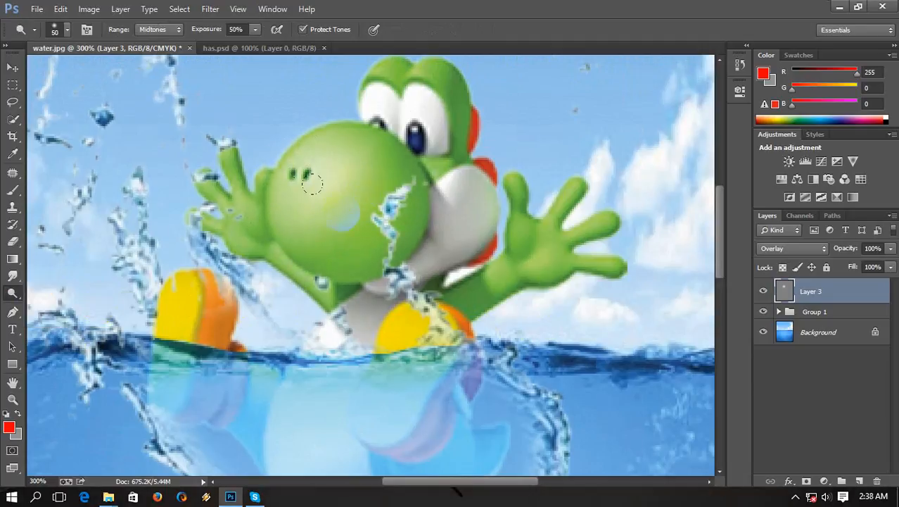
{"action": "key", "text": "bracketleft"}
{"action": "mouse_move", "coordinate": [499, 269]}
{"action": "left_mouse_down"}
{"action": "mouse_move", "coordinate": [548, 245]}
{"action": "mouse_move", "coordinate": [531, 211]}
{"action": "mouse_move", "coordinate": [563, 209]}
{"action": "mouse_move", "coordinate": [587, 250]}
{"action": "left_mouse_up"}
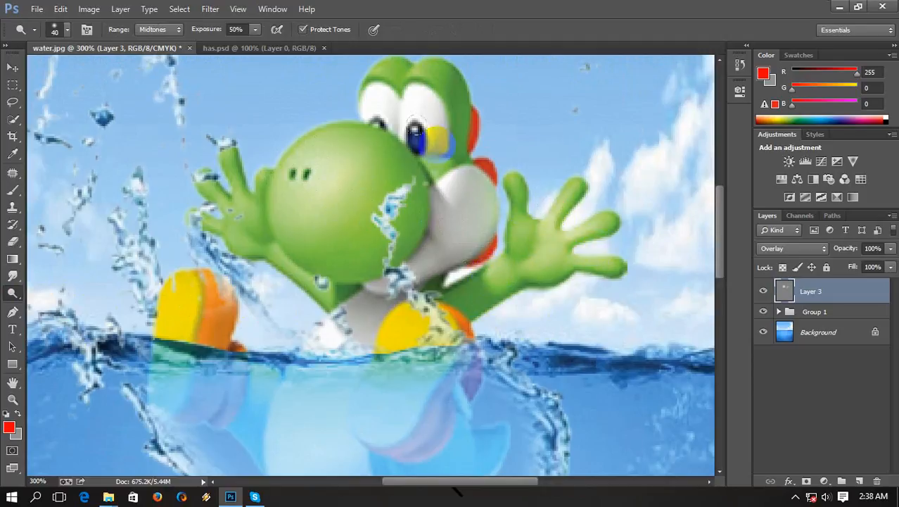
{"action": "mouse_move", "coordinate": [435, 135]}
{"action": "left_mouse_down"}
{"action": "mouse_move", "coordinate": [428, 97]}
{"action": "mouse_move", "coordinate": [398, 83]}
{"action": "mouse_move", "coordinate": [380, 99]}
{"action": "left_mouse_up"}
{"action": "mouse_move", "coordinate": [259, 211]}
{"action": "left_mouse_down"}
{"action": "mouse_move", "coordinate": [242, 172]}
{"action": "mouse_move", "coordinate": [233, 216]}
{"action": "mouse_move", "coordinate": [252, 239]}
{"action": "mouse_move", "coordinate": [358, 303]}
{"action": "mouse_move", "coordinate": [374, 193]}
{"action": "mouse_move", "coordinate": [395, 171]}
{"action": "mouse_move", "coordinate": [337, 158]}
{"action": "left_mouse_up"}
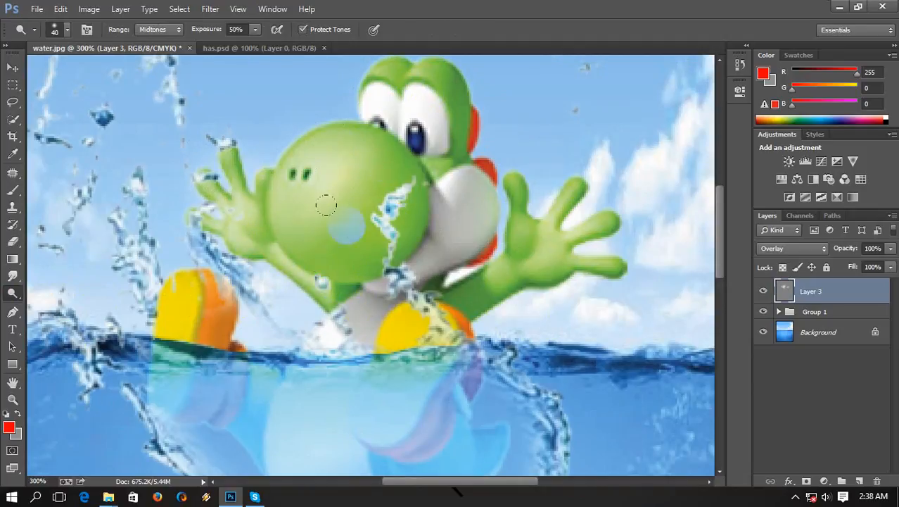
{"action": "key", "text": "ctrl+1"}
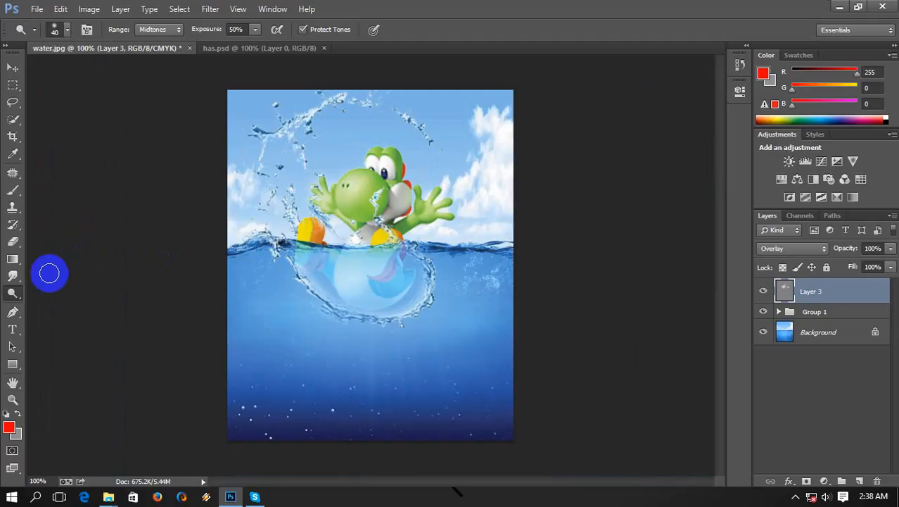
Burn shadows into the submerged foot, body edges and tail using the Midtones range, 50% exposure and a size 40 brush.
{"action": "left_click", "coordinate": [13, 276]}
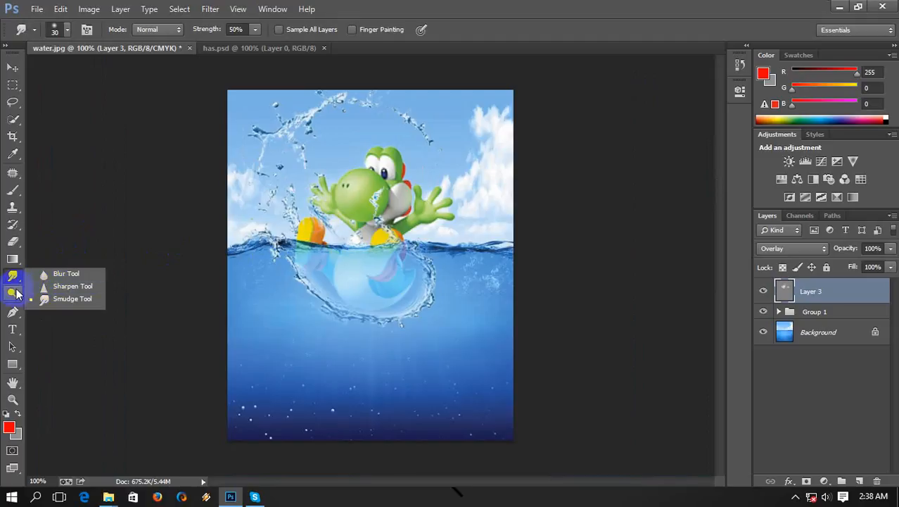
{"action": "right_click", "coordinate": [16, 294]}
{"action": "left_click", "coordinate": [47, 303]}
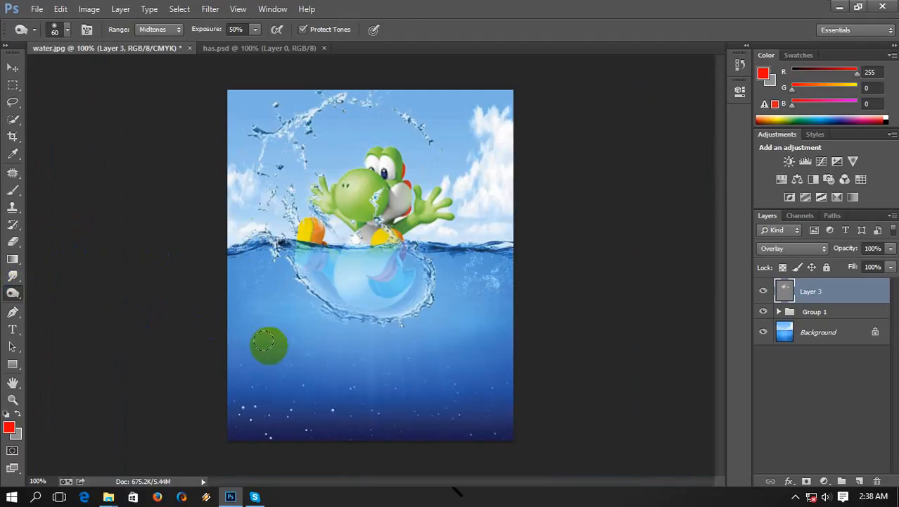
{"action": "key", "text": "ctrl+plus"}
{"action": "key", "text": "ctrl+plus"}
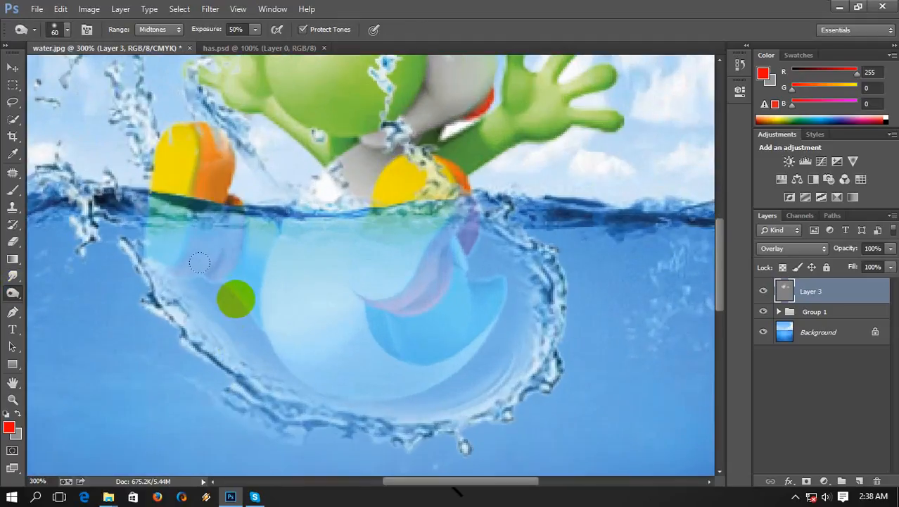
{"action": "key", "text": "bracketleft"}
{"action": "key", "text": "bracketleft"}
{"action": "mouse_move", "coordinate": [221, 276]}
{"action": "left_mouse_down"}
{"action": "mouse_move", "coordinate": [195, 249]}
{"action": "mouse_move", "coordinate": [167, 246]}
{"action": "mouse_move", "coordinate": [207, 226]}
{"action": "mouse_move", "coordinate": [158, 232]}
{"action": "mouse_move", "coordinate": [209, 237]}
{"action": "mouse_move", "coordinate": [206, 268]}
{"action": "mouse_move", "coordinate": [266, 341]}
{"action": "mouse_move", "coordinate": [255, 327]}
{"action": "left_mouse_up"}
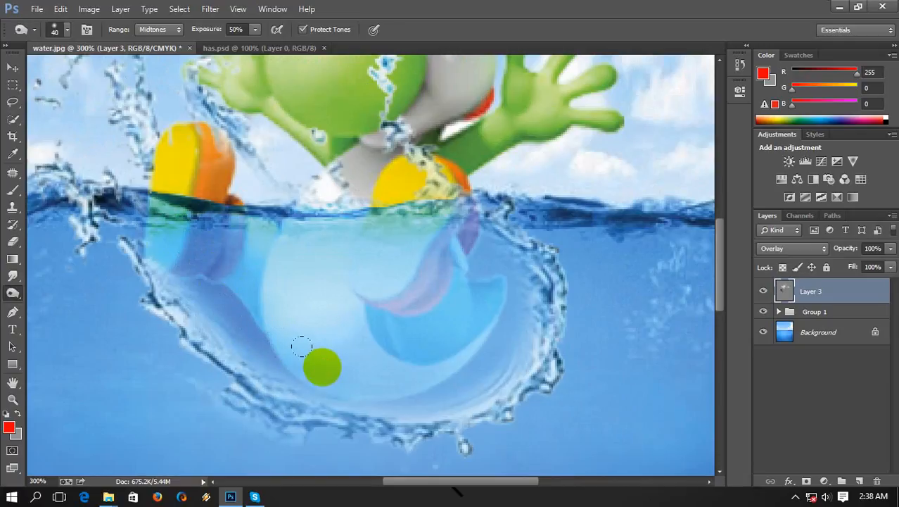
{"action": "mouse_move", "coordinate": [321, 365]}
{"action": "left_mouse_down"}
{"action": "mouse_move", "coordinate": [411, 351]}
{"action": "mouse_move", "coordinate": [464, 312]}
{"action": "mouse_move", "coordinate": [482, 278]}
{"action": "mouse_move", "coordinate": [501, 287]}
{"action": "left_mouse_up"}
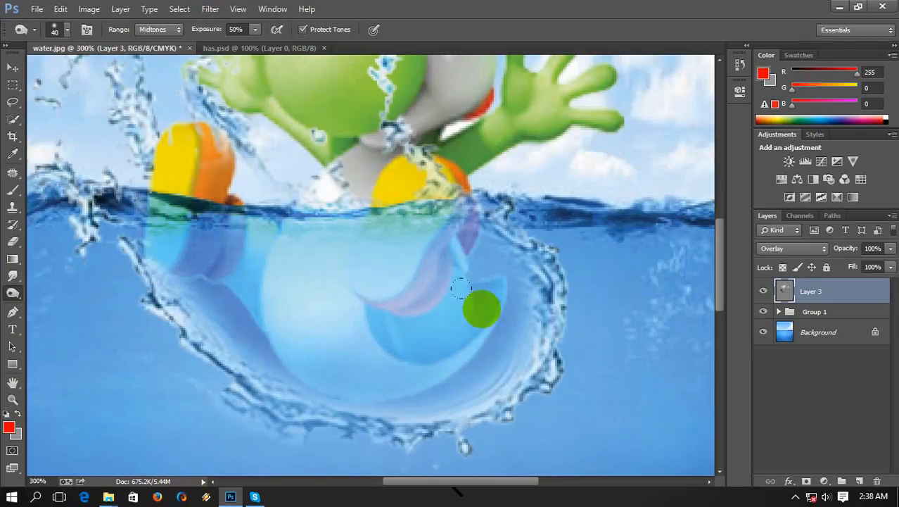
{"action": "mouse_move", "coordinate": [451, 301]}
{"action": "left_mouse_down"}
{"action": "mouse_move", "coordinate": [394, 349]}
{"action": "mouse_move", "coordinate": [332, 362]}
{"action": "mouse_move", "coordinate": [282, 342]}
{"action": "mouse_move", "coordinate": [312, 329]}
{"action": "mouse_move", "coordinate": [295, 312]}
{"action": "mouse_move", "coordinate": [292, 271]}
{"action": "mouse_move", "coordinate": [273, 283]}
{"action": "mouse_move", "coordinate": [277, 264]}
{"action": "mouse_move", "coordinate": [279, 280]}
{"action": "mouse_move", "coordinate": [319, 268]}
{"action": "mouse_move", "coordinate": [310, 284]}
{"action": "mouse_move", "coordinate": [372, 291]}
{"action": "mouse_move", "coordinate": [371, 299]}
{"action": "mouse_move", "coordinate": [306, 289]}
{"action": "mouse_move", "coordinate": [191, 230]}
{"action": "left_mouse_up"}
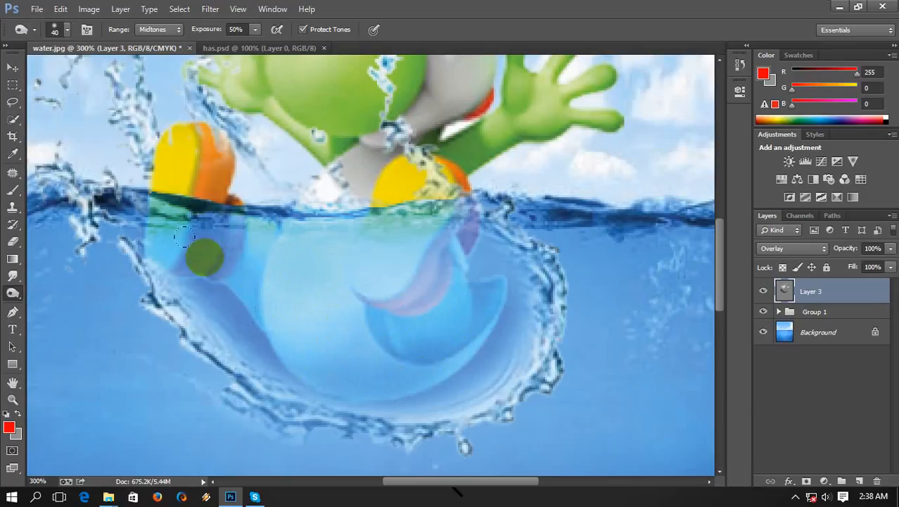
Undo the most recent burn strokes on the character's submerged part.
{"action": "key", "text": "ctrl+alt+z"}
{"action": "key", "text": "ctrl+alt+z"}
{"action": "key", "text": "ctrl+alt+z"}
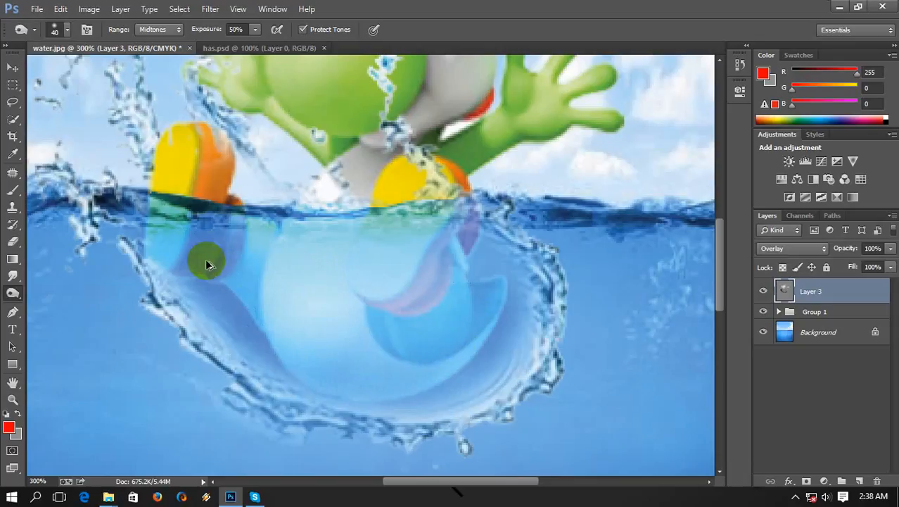
Burn deeper shading into both submerged feet, the tail and the body edges with the size 40 brush.
{"action": "mouse_move", "coordinate": [206, 257]}
{"action": "left_mouse_down"}
{"action": "mouse_move", "coordinate": [235, 251]}
{"action": "mouse_move", "coordinate": [212, 250]}
{"action": "mouse_move", "coordinate": [235, 259]}
{"action": "left_mouse_up"}
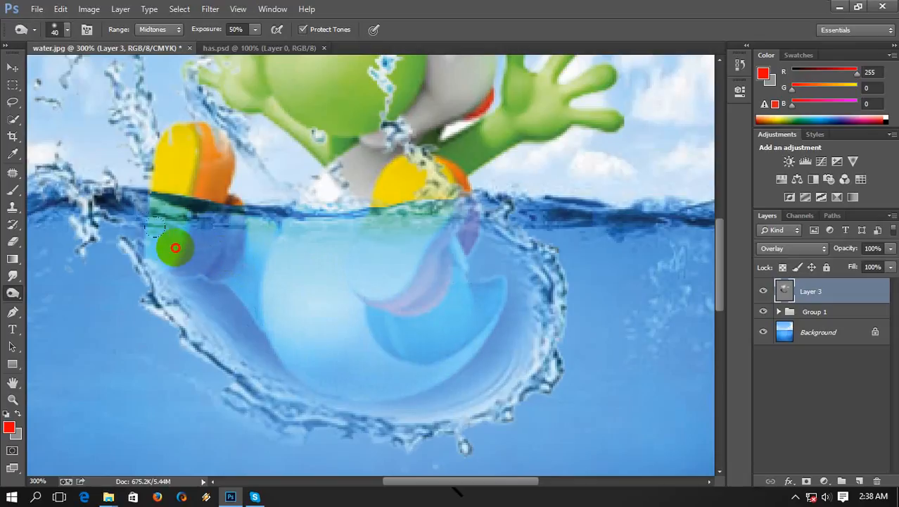
{"action": "mouse_move", "coordinate": [156, 226]}
{"action": "left_mouse_down"}
{"action": "mouse_move", "coordinate": [236, 281]}
{"action": "mouse_move", "coordinate": [199, 236]}
{"action": "mouse_move", "coordinate": [240, 259]}
{"action": "mouse_move", "coordinate": [234, 228]}
{"action": "mouse_move", "coordinate": [211, 219]}
{"action": "mouse_move", "coordinate": [260, 324]}
{"action": "mouse_move", "coordinate": [234, 296]}
{"action": "mouse_move", "coordinate": [304, 351]}
{"action": "mouse_move", "coordinate": [260, 317]}
{"action": "mouse_move", "coordinate": [298, 344]}
{"action": "mouse_move", "coordinate": [388, 355]}
{"action": "mouse_move", "coordinate": [429, 335]}
{"action": "mouse_move", "coordinate": [472, 288]}
{"action": "left_mouse_up"}
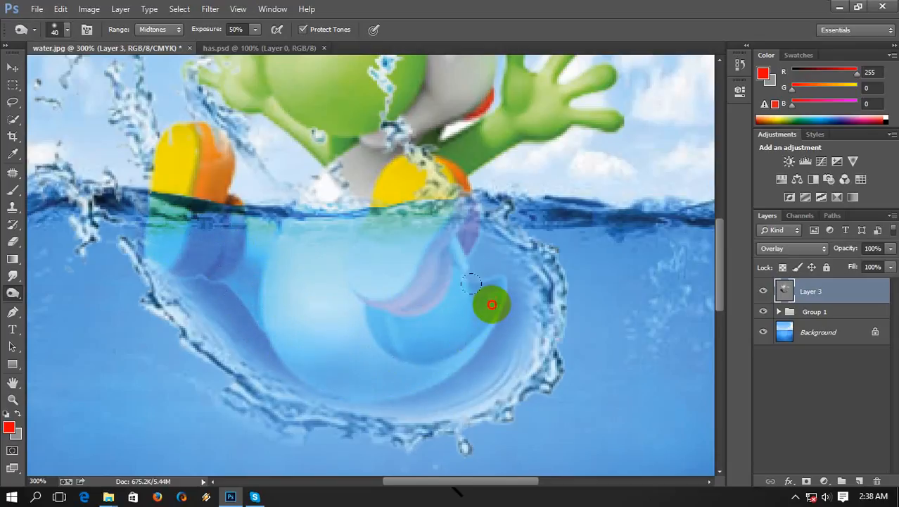
{"action": "mouse_move", "coordinate": [470, 283]}
{"action": "left_mouse_down"}
{"action": "mouse_move", "coordinate": [439, 325]}
{"action": "mouse_move", "coordinate": [408, 339]}
{"action": "mouse_move", "coordinate": [243, 322]}
{"action": "mouse_move", "coordinate": [306, 353]}
{"action": "mouse_move", "coordinate": [287, 351]}
{"action": "mouse_move", "coordinate": [418, 349]}
{"action": "mouse_move", "coordinate": [464, 295]}
{"action": "mouse_move", "coordinate": [393, 233]}
{"action": "mouse_move", "coordinate": [342, 246]}
{"action": "mouse_move", "coordinate": [270, 225]}
{"action": "mouse_move", "coordinate": [290, 245]}
{"action": "mouse_move", "coordinate": [232, 209]}
{"action": "mouse_move", "coordinate": [424, 200]}
{"action": "mouse_move", "coordinate": [385, 199]}
{"action": "left_mouse_up"}
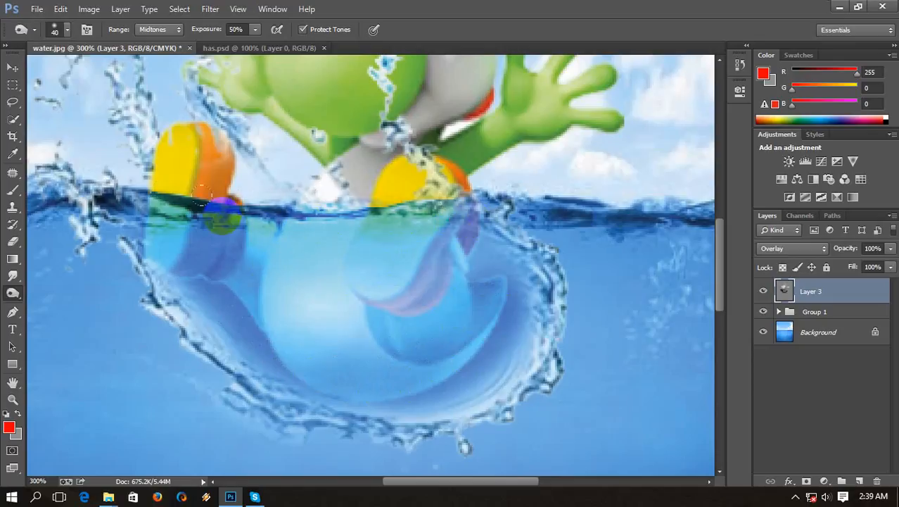
{"action": "mouse_move", "coordinate": [271, 253]}
{"action": "left_mouse_down"}
{"action": "mouse_move", "coordinate": [387, 285]}
{"action": "mouse_move", "coordinate": [411, 277]}
{"action": "mouse_move", "coordinate": [394, 258]}
{"action": "mouse_move", "coordinate": [379, 278]}
{"action": "mouse_move", "coordinate": [417, 237]}
{"action": "mouse_move", "coordinate": [463, 273]}
{"action": "mouse_move", "coordinate": [460, 306]}
{"action": "mouse_move", "coordinate": [446, 319]}
{"action": "mouse_move", "coordinate": [452, 308]}
{"action": "mouse_move", "coordinate": [366, 338]}
{"action": "mouse_move", "coordinate": [398, 336]}
{"action": "mouse_move", "coordinate": [341, 307]}
{"action": "mouse_move", "coordinate": [331, 265]}
{"action": "mouse_move", "coordinate": [275, 267]}
{"action": "left_mouse_up"}
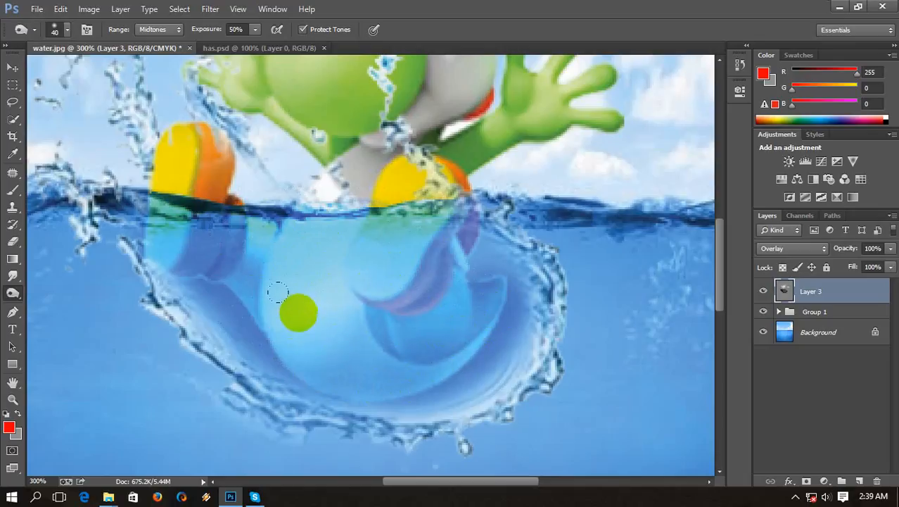
{"action": "key", "text": "ctrl+minus"}
{"action": "key", "text": "ctrl+minus"}
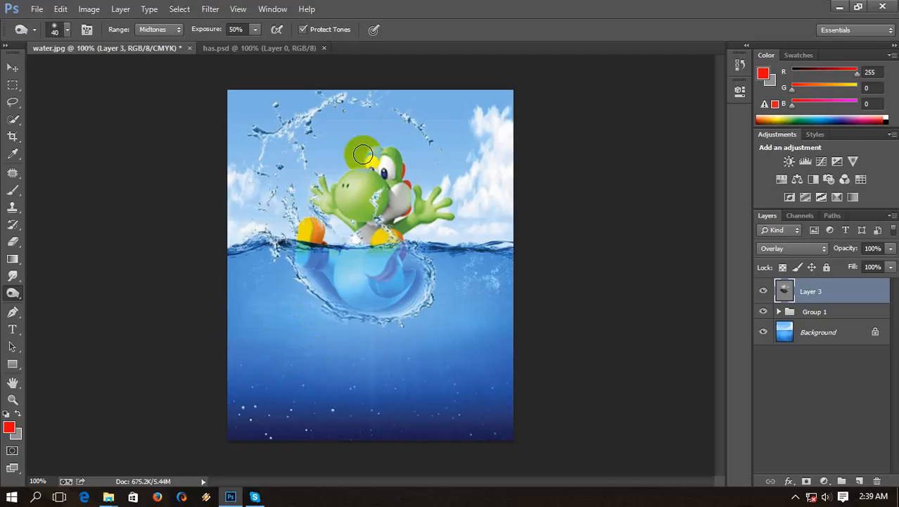
{"action": "mouse_move", "coordinate": [121, 497]}
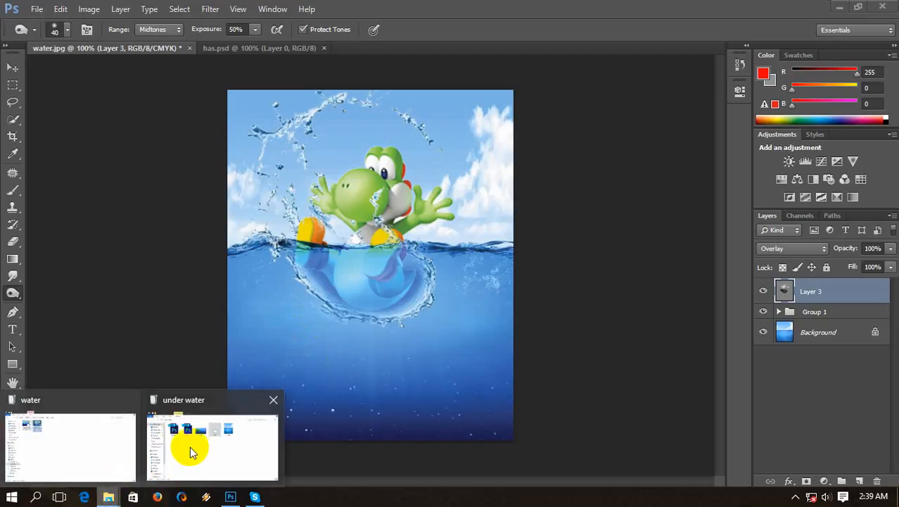
{"action": "mouse_move", "coordinate": [193, 446]}
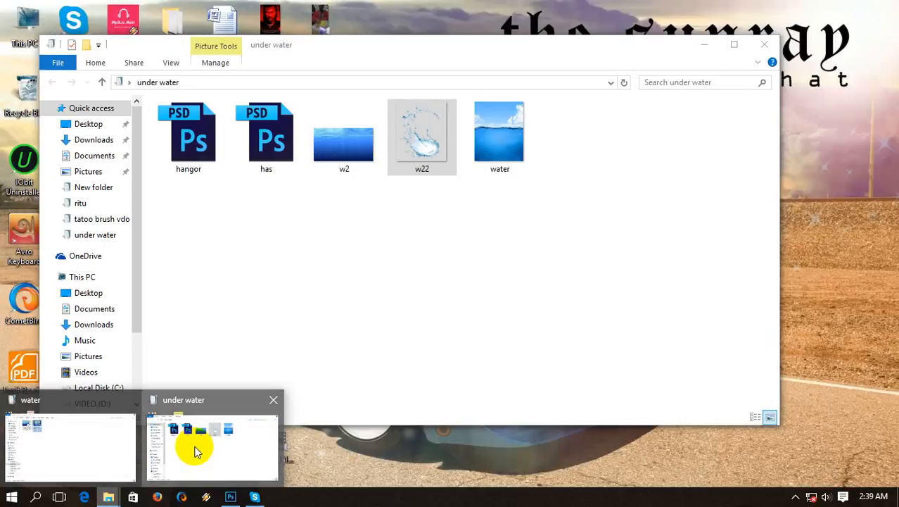
{"action": "left_click", "coordinate": [195, 450]}
{"action": "left_click", "coordinate": [191, 145]}
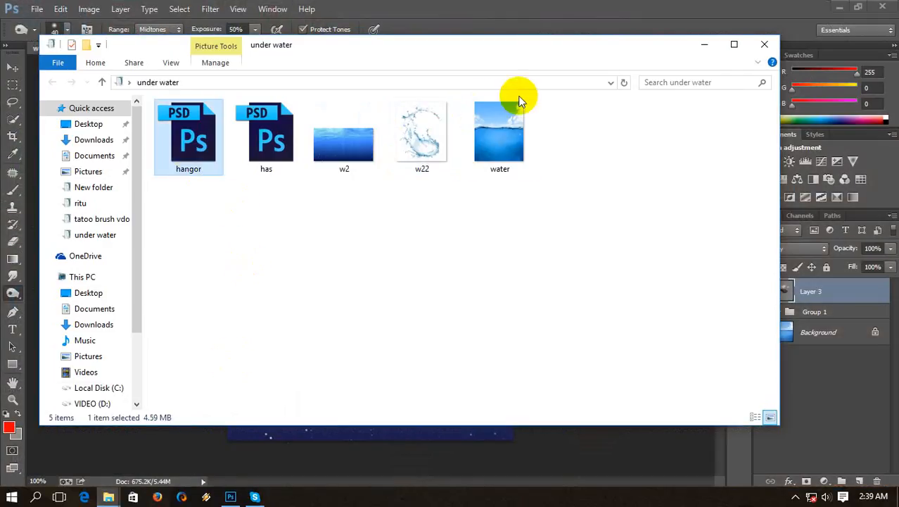
{"action": "left_click", "coordinate": [704, 44]}
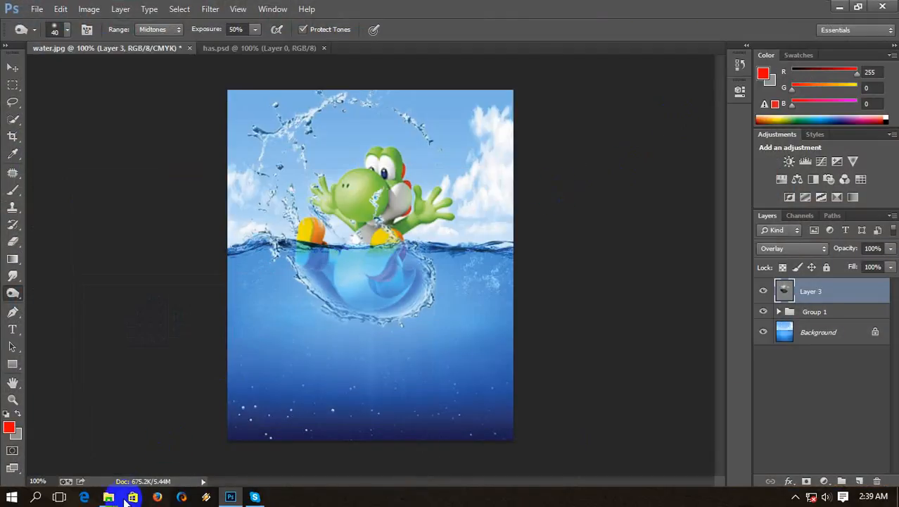
{"action": "mouse_move", "coordinate": [111, 500]}
{"action": "left_click", "coordinate": [99, 428]}
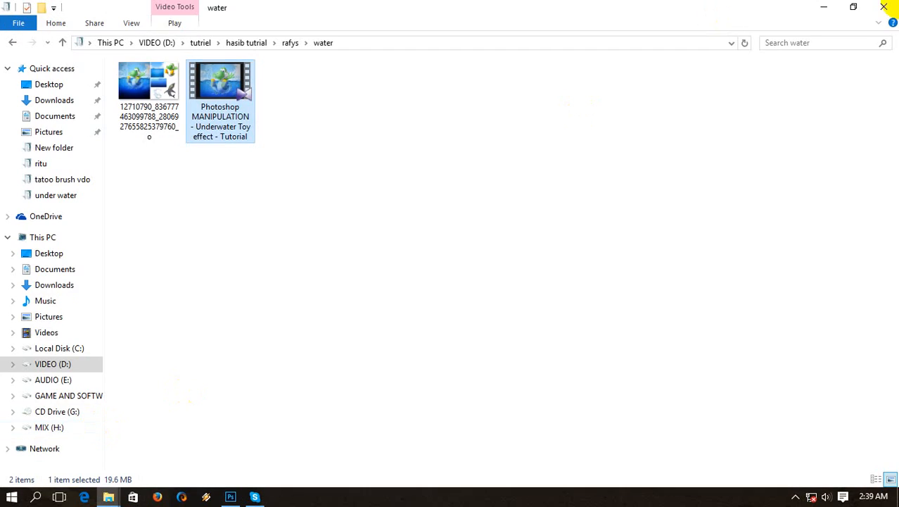
{"action": "left_click", "coordinate": [883, 8]}
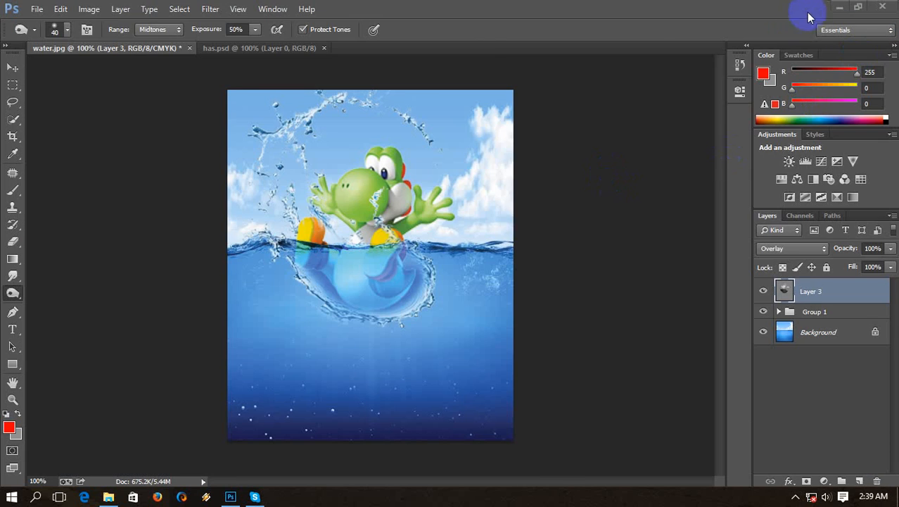
Open hangor.psd from the desktop's under water folder in Photoshop and copy its shark layer into the water.jpg composition.
{"action": "left_click", "coordinate": [839, 7]}
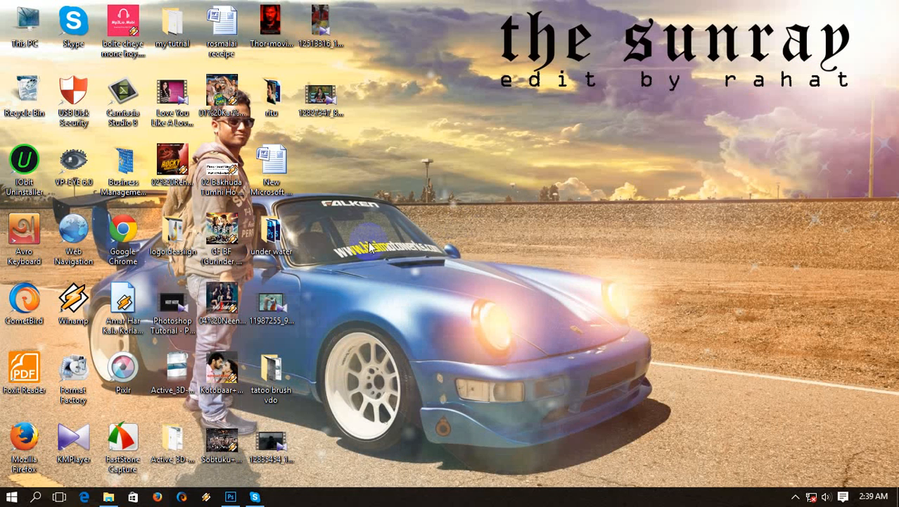
{"action": "double_click", "coordinate": [279, 259]}
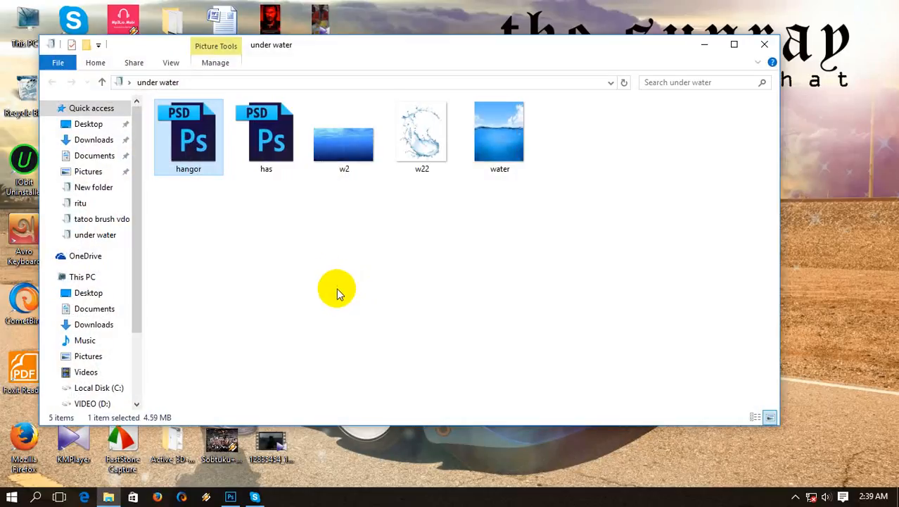
{"action": "left_click_drag", "start_coordinate": [193, 170], "coordinate": [421, 52]}
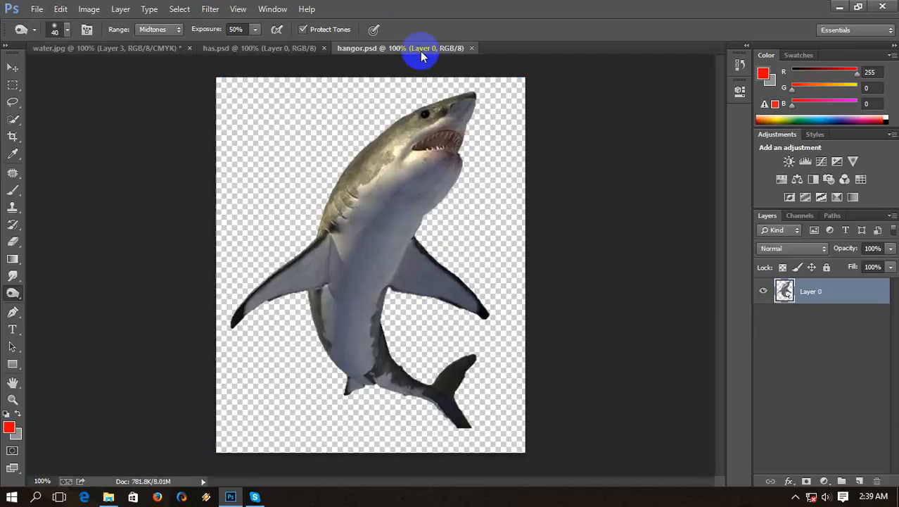
{"action": "left_click", "coordinate": [13, 67]}
{"action": "left_click_drag", "start_coordinate": [341, 197], "coordinate": [384, 320]}
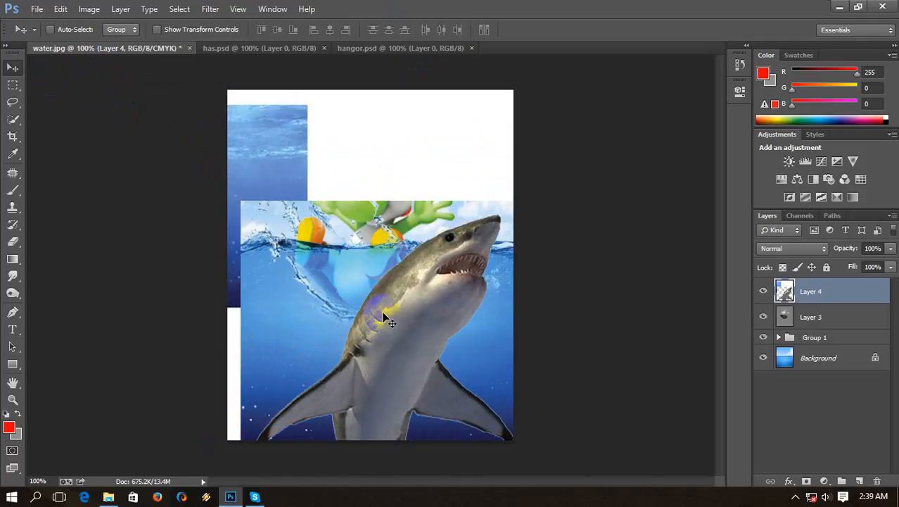
Scale the copied Layer 4 down and reposition it so the shark sits in the composition's lower right underwater area.
{"action": "key", "text": "ctrl+minus"}
{"action": "key", "text": "ctrl+minus"}
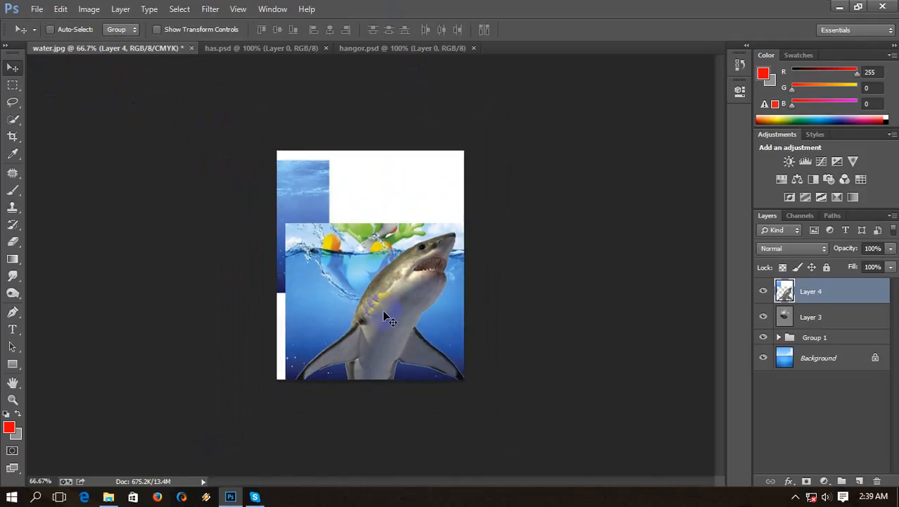
{"action": "key", "text": "ctrl+t"}
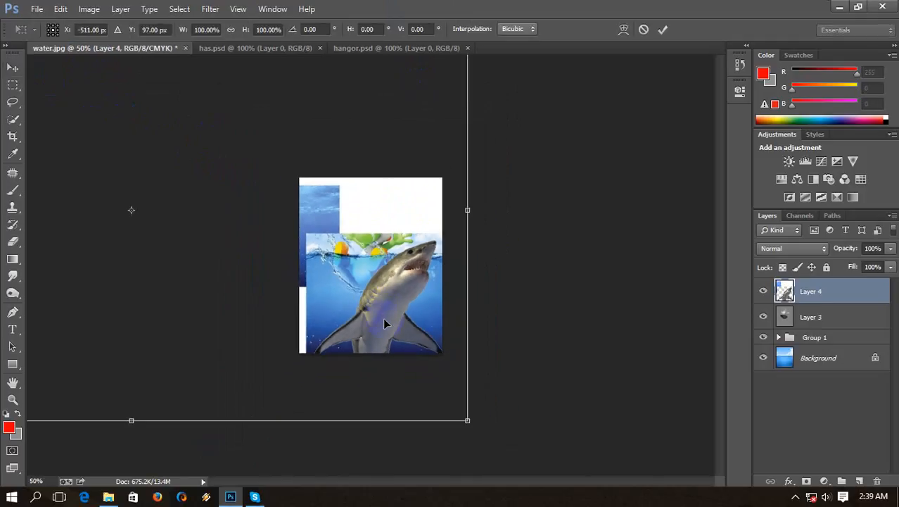
{"action": "left_click_drag", "start_coordinate": [468, 419], "coordinate": [218, 255]}
{"action": "left_click_drag", "start_coordinate": [183, 230], "coordinate": [392, 297]}
{"action": "key", "text": "Return"}
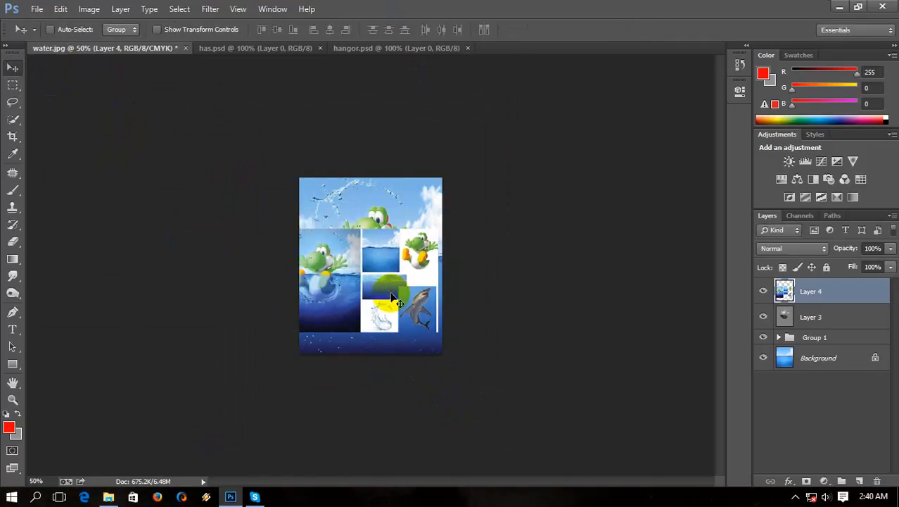
Erase the reference images and blue background surrounding the shark on Layer 4 using the Eraser at size 70.
{"action": "key", "text": "ctrl+equal"}
{"action": "key", "text": "ctrl+equal"}
{"action": "key", "text": "ctrl+minus"}
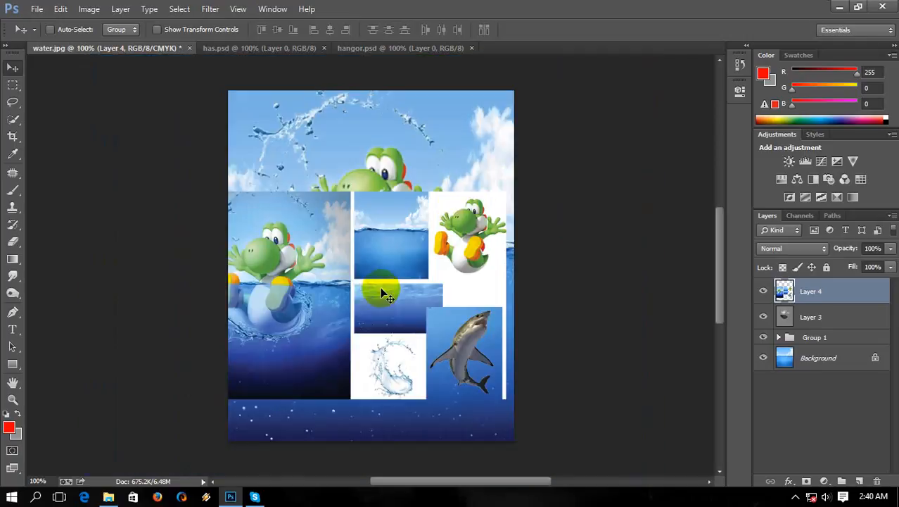
{"action": "left_click", "coordinate": [14, 238]}
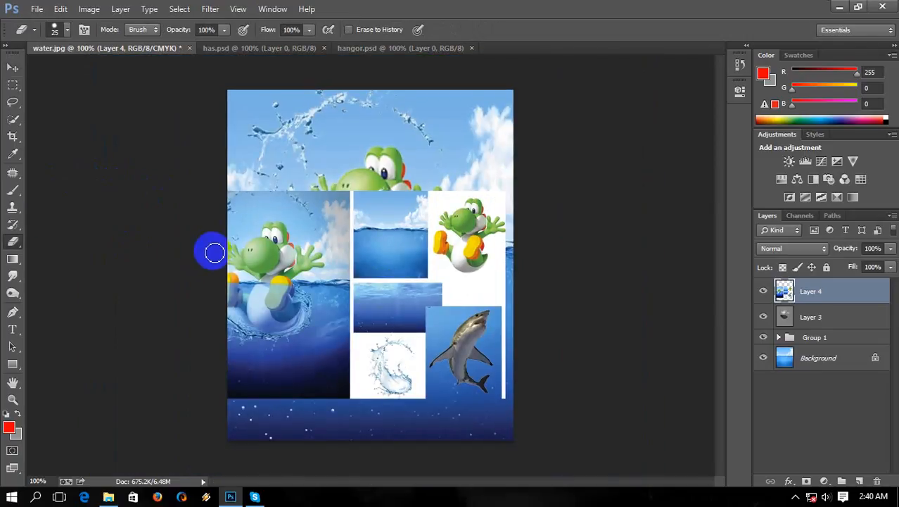
{"action": "key", "text": "bracketright"}
{"action": "key", "text": "bracketright"}
{"action": "key", "text": "bracketright"}
{"action": "mouse_move", "coordinate": [232, 211]}
{"action": "left_mouse_down"}
{"action": "mouse_move", "coordinate": [252, 241]}
{"action": "mouse_move", "coordinate": [246, 298]}
{"action": "mouse_move", "coordinate": [231, 178]}
{"action": "mouse_move", "coordinate": [219, 249]}
{"action": "mouse_move", "coordinate": [227, 366]}
{"action": "mouse_move", "coordinate": [229, 343]}
{"action": "mouse_move", "coordinate": [242, 374]}
{"action": "mouse_move", "coordinate": [292, 366]}
{"action": "mouse_move", "coordinate": [278, 382]}
{"action": "mouse_move", "coordinate": [321, 375]}
{"action": "mouse_move", "coordinate": [334, 390]}
{"action": "mouse_move", "coordinate": [302, 365]}
{"action": "mouse_move", "coordinate": [329, 329]}
{"action": "mouse_move", "coordinate": [293, 343]}
{"action": "mouse_move", "coordinate": [331, 296]}
{"action": "mouse_move", "coordinate": [308, 288]}
{"action": "mouse_move", "coordinate": [345, 235]}
{"action": "mouse_move", "coordinate": [275, 206]}
{"action": "mouse_move", "coordinate": [288, 198]}
{"action": "mouse_move", "coordinate": [353, 233]}
{"action": "mouse_move", "coordinate": [354, 289]}
{"action": "mouse_move", "coordinate": [343, 276]}
{"action": "mouse_move", "coordinate": [333, 385]}
{"action": "mouse_move", "coordinate": [386, 338]}
{"action": "mouse_move", "coordinate": [387, 295]}
{"action": "mouse_move", "coordinate": [370, 294]}
{"action": "mouse_move", "coordinate": [371, 259]}
{"action": "mouse_move", "coordinate": [356, 269]}
{"action": "mouse_move", "coordinate": [366, 253]}
{"action": "mouse_move", "coordinate": [384, 250]}
{"action": "mouse_move", "coordinate": [394, 260]}
{"action": "mouse_move", "coordinate": [417, 202]}
{"action": "mouse_move", "coordinate": [381, 216]}
{"action": "mouse_move", "coordinate": [418, 227]}
{"action": "mouse_move", "coordinate": [476, 211]}
{"action": "mouse_move", "coordinate": [494, 227]}
{"action": "mouse_move", "coordinate": [468, 223]}
{"action": "mouse_move", "coordinate": [474, 254]}
{"action": "mouse_move", "coordinate": [455, 258]}
{"action": "mouse_move", "coordinate": [414, 304]}
{"action": "mouse_move", "coordinate": [401, 292]}
{"action": "mouse_move", "coordinate": [414, 269]}
{"action": "mouse_move", "coordinate": [389, 386]}
{"action": "left_mouse_up"}
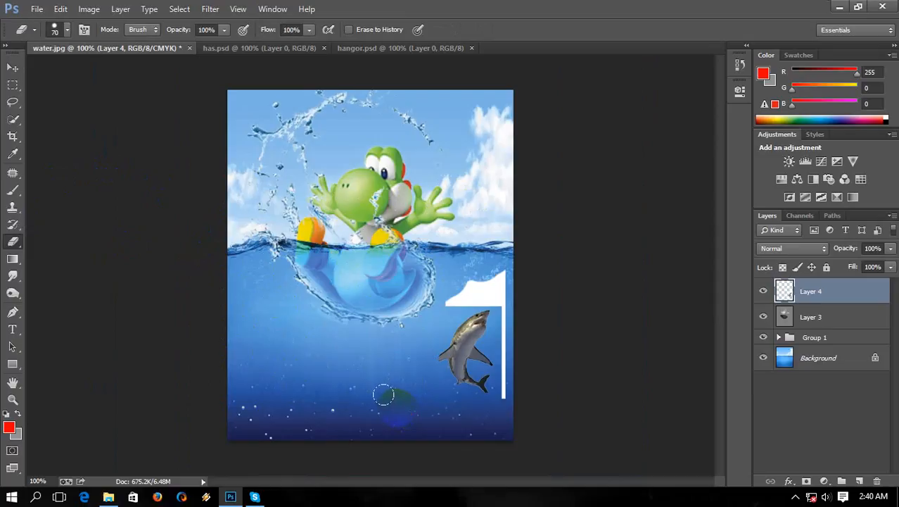
Try scaling the shark layer down further so the shark sits just below the splash ring.
{"action": "key", "text": "ctrl+minus"}
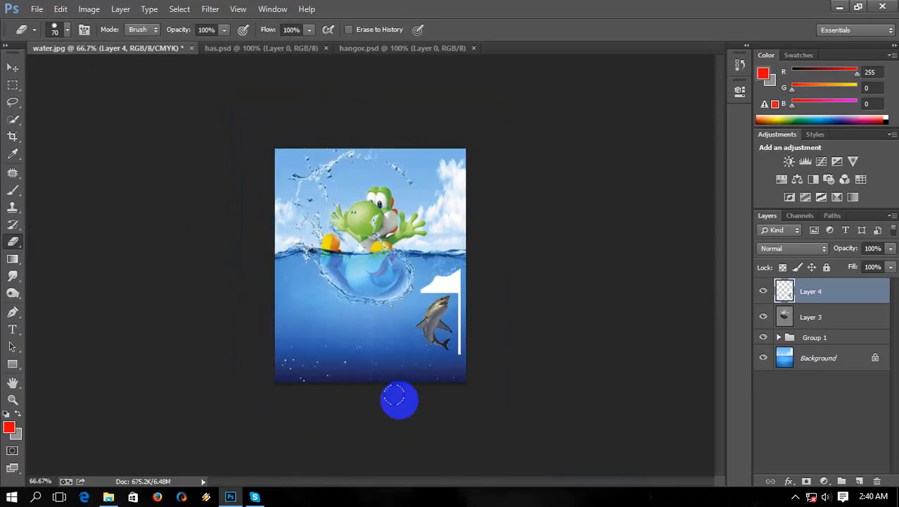
{"action": "key", "text": "ctrl+t"}
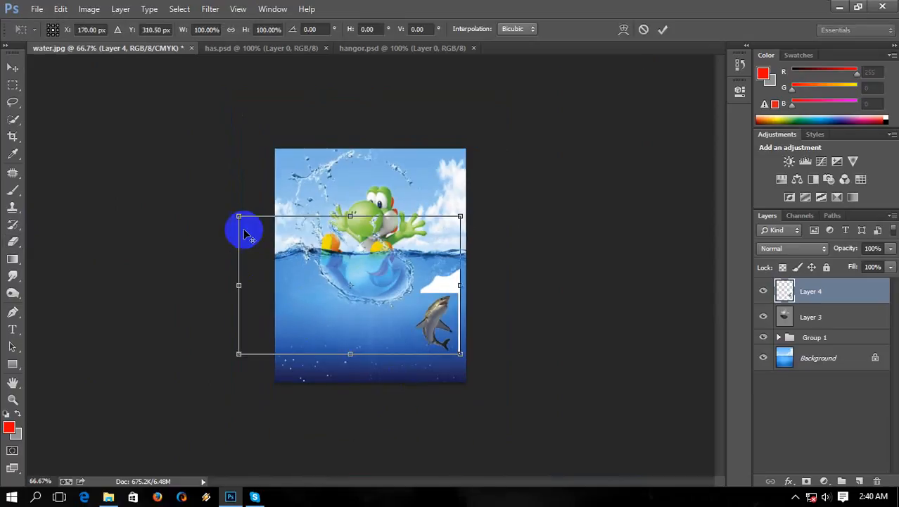
{"action": "mouse_move", "coordinate": [246, 223]}
{"action": "left_mouse_down"}
{"action": "mouse_move", "coordinate": [282, 251]}
{"action": "mouse_move", "coordinate": [284, 318]}
{"action": "left_mouse_up"}
{"action": "key", "text": "Return"}
{"action": "key", "text": "e"}
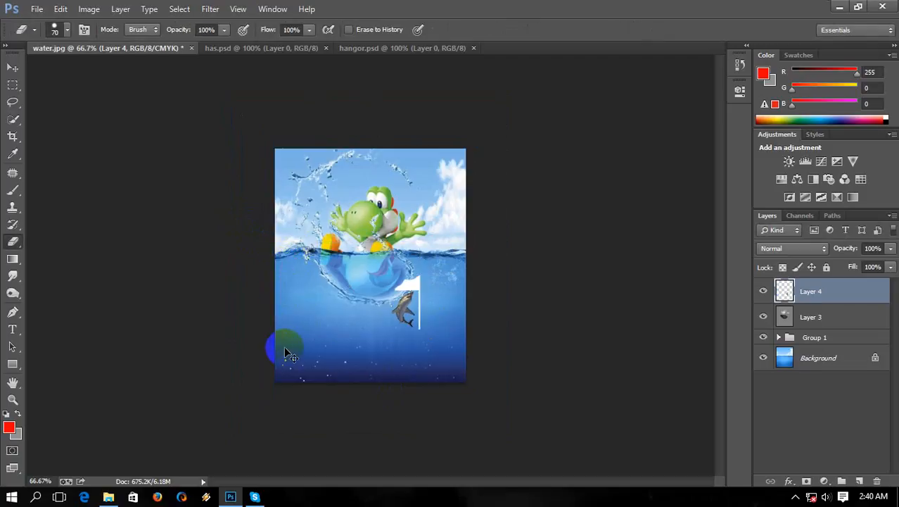
Erase the white leftover shapes above and beside the reduced shark with the size 70 Eraser.
{"action": "key", "text": "ctrl+plus"}
{"action": "key", "text": "ctrl+plus"}
{"action": "key", "text": "ctrl+plus"}
{"action": "key", "text": "space"}
{"action": "mouse_move", "coordinate": [323, 338]}
{"action": "left_mouse_down"}
{"action": "mouse_move", "coordinate": [292, 223]}
{"action": "mouse_move", "coordinate": [405, 230]}
{"action": "mouse_move", "coordinate": [532, 197]}
{"action": "left_mouse_up"}
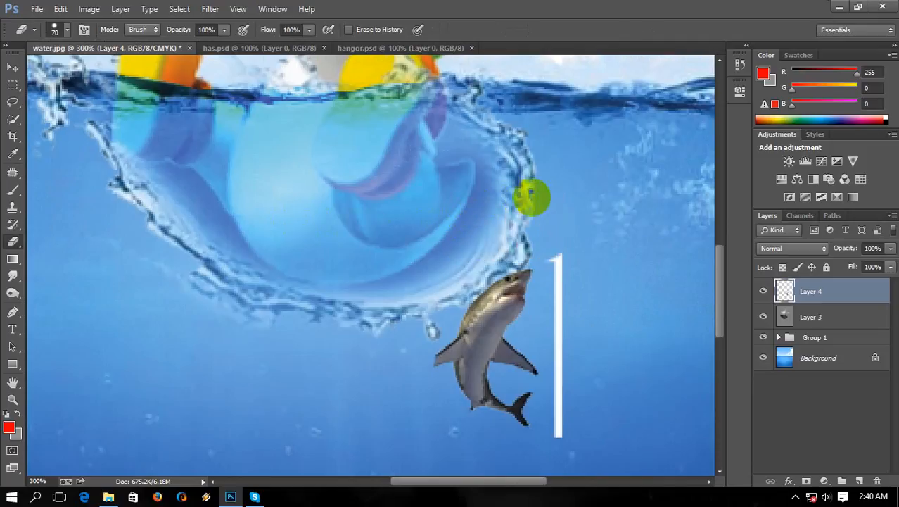
{"action": "left_click_drag", "start_coordinate": [602, 270], "coordinate": [609, 323]}
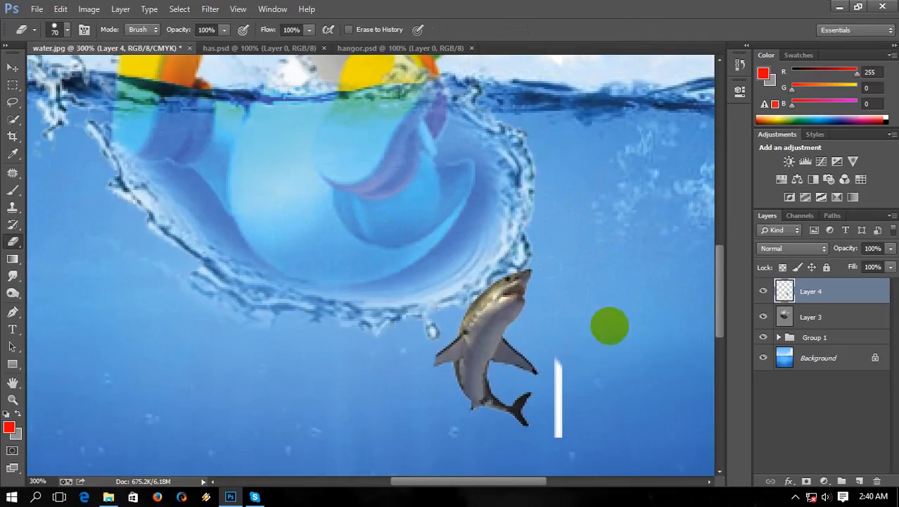
Undo the recent erasing and the latest reduction of the shark layer.
{"action": "key", "text": "ctrl+alt+z"}
{"action": "key", "text": "ctrl+alt+z"}
{"action": "key", "text": "ctrl+alt+z"}
{"action": "key", "text": "ctrl+alt+z"}
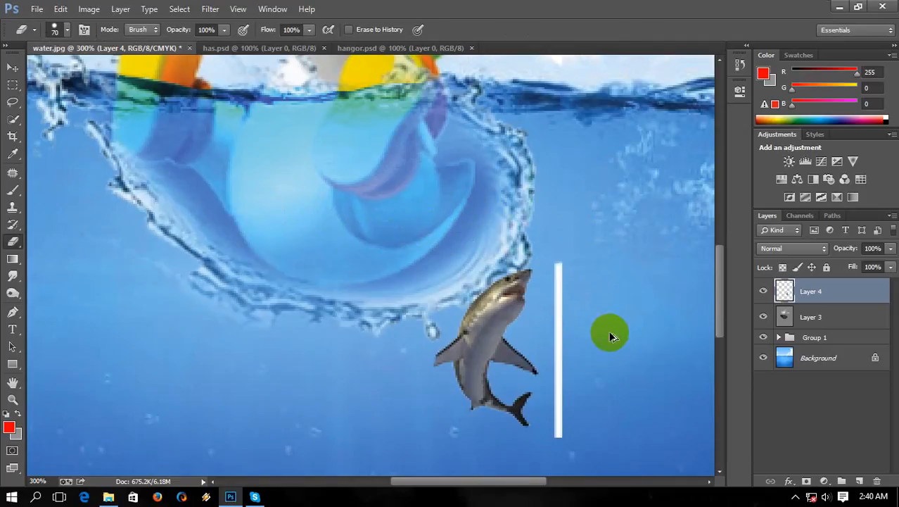
{"action": "key", "text": "ctrl+alt+z"}
{"action": "key", "text": "ctrl+alt+z"}
{"action": "key", "text": "ctrl+alt+z"}
{"action": "key", "text": "ctrl+alt+z"}
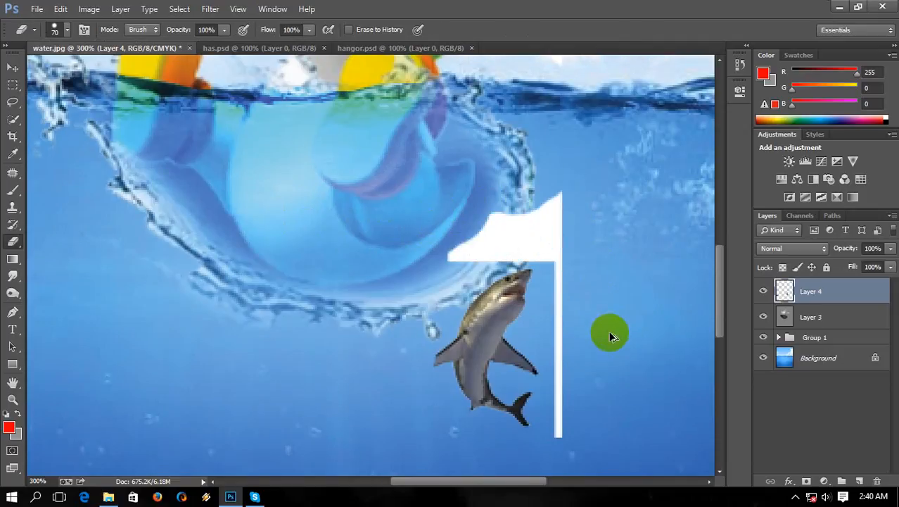
{"action": "key", "text": "ctrl+alt+z"}
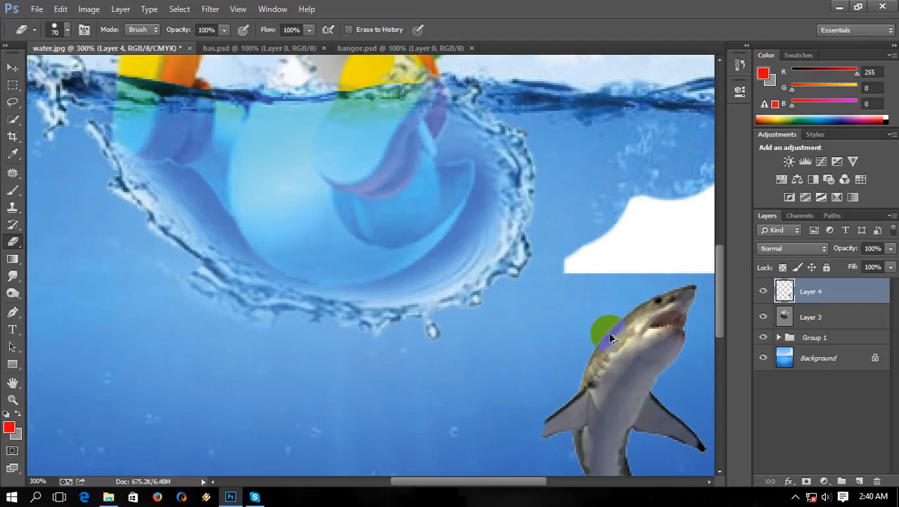
{"action": "key", "text": "ctrl+alt+z"}
Erase the remaining white strips and specks around the larger shark with the size 70 Eraser.
{"action": "left_click_drag", "start_coordinate": [483, 286], "coordinate": [454, 94]}
{"action": "left_click", "coordinate": [406, 270]}
{"action": "left_click_drag", "start_coordinate": [407, 270], "coordinate": [411, 323]}
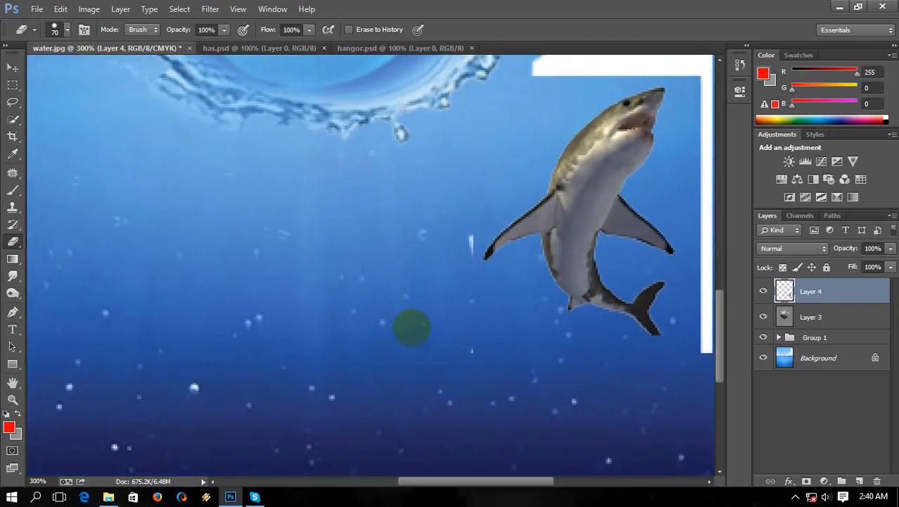
{"action": "mouse_move", "coordinate": [345, 273]}
{"action": "left_mouse_down"}
{"action": "mouse_move", "coordinate": [318, 351]}
{"action": "mouse_move", "coordinate": [267, 363]}
{"action": "left_mouse_up"}
{"action": "mouse_move", "coordinate": [336, 181]}
{"action": "left_mouse_down"}
{"action": "mouse_move", "coordinate": [542, 147]}
{"action": "mouse_move", "coordinate": [564, 179]}
{"action": "mouse_move", "coordinate": [582, 243]}
{"action": "mouse_move", "coordinate": [588, 327]}
{"action": "mouse_move", "coordinate": [568, 341]}
{"action": "mouse_move", "coordinate": [483, 170]}
{"action": "left_mouse_up"}
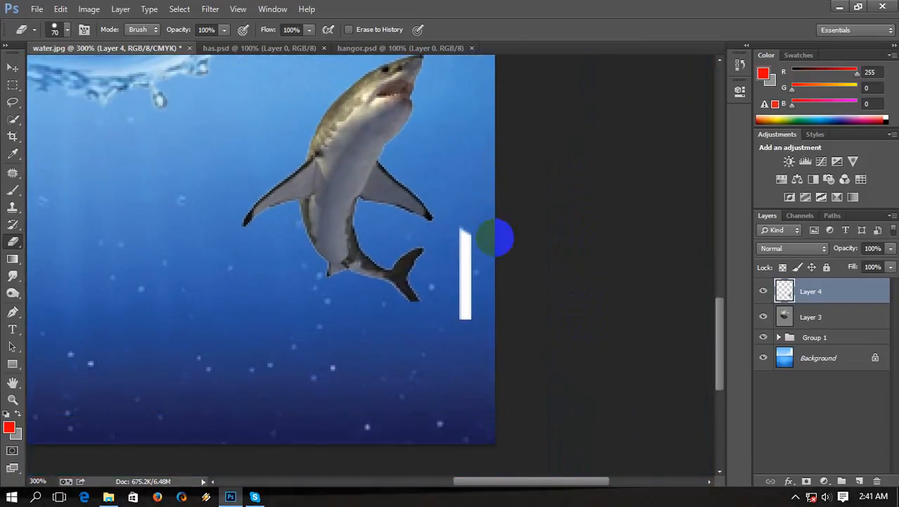
{"action": "left_click_drag", "start_coordinate": [506, 264], "coordinate": [508, 295]}
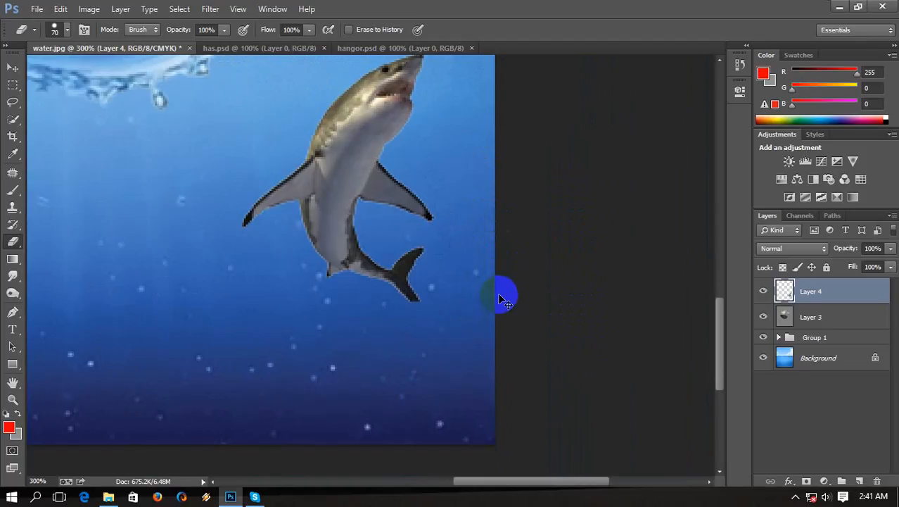
{"action": "key", "text": "ctrl+minus"}
{"action": "key", "text": "ctrl+minus"}
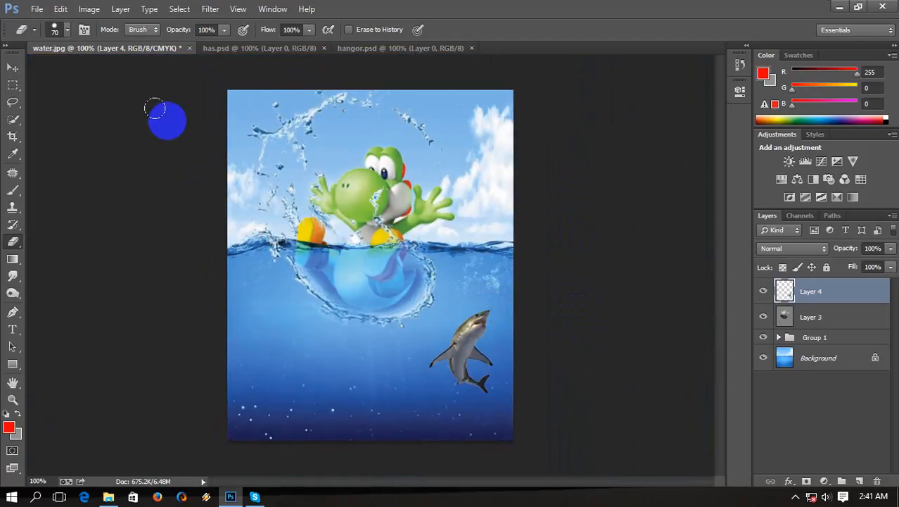
Enlarge the shark layer with Free Transform to about 161% and position it below the water surface near the right edge.
{"action": "left_click", "coordinate": [11, 66]}
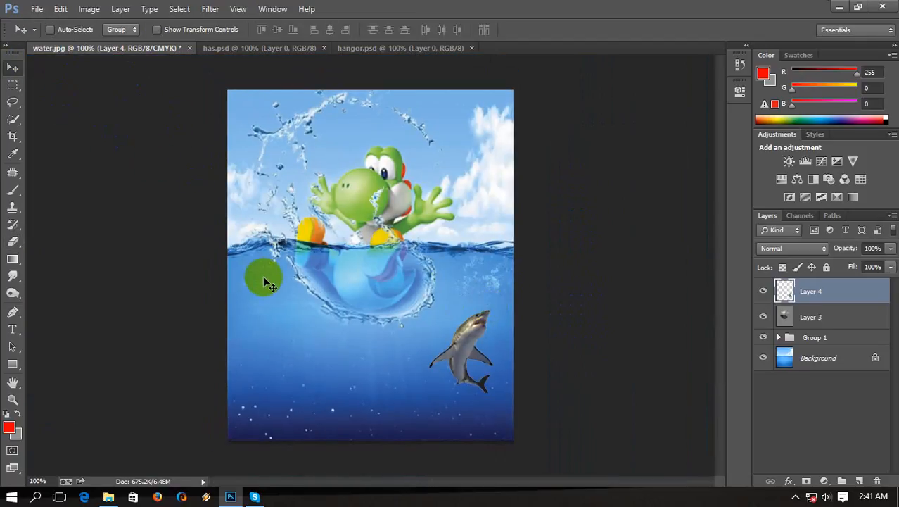
{"action": "key", "text": "ctrl+t"}
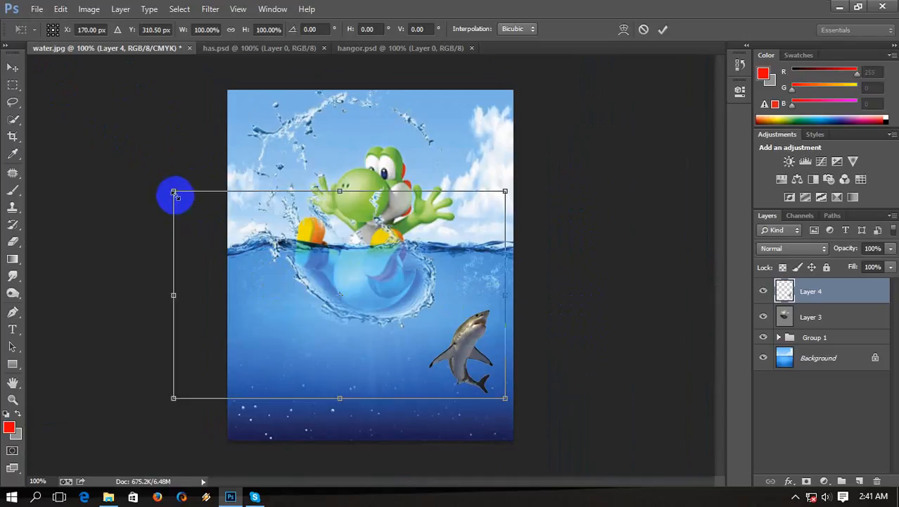
{"action": "left_click_drag", "start_coordinate": [174, 191], "coordinate": [122, 159]}
{"action": "left_click_drag", "start_coordinate": [287, 268], "coordinate": [197, 235]}
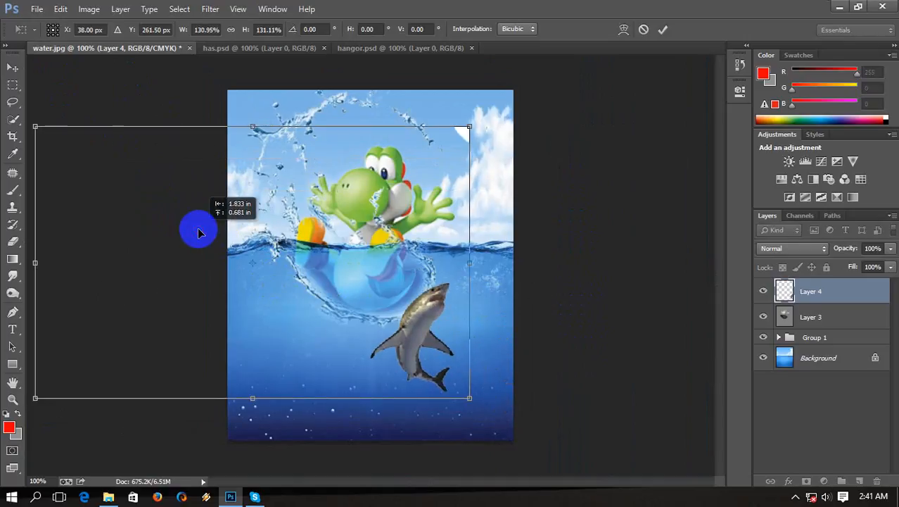
{"action": "left_click_drag", "start_coordinate": [467, 393], "coordinate": [518, 429]}
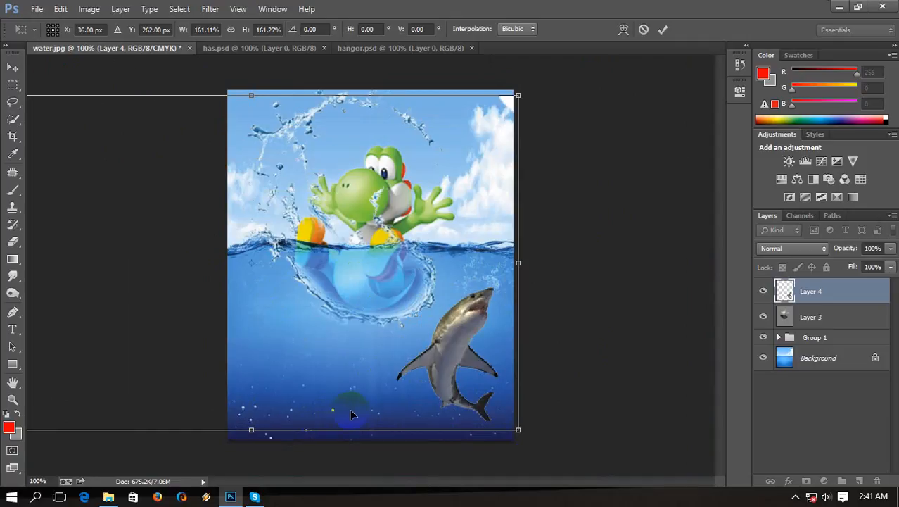
Distort the shark by pulling its transform frame's lower-left corner inward and up, nudge the lower-right corner, and apply the transform.
{"action": "key", "text": "ctrl+minus"}
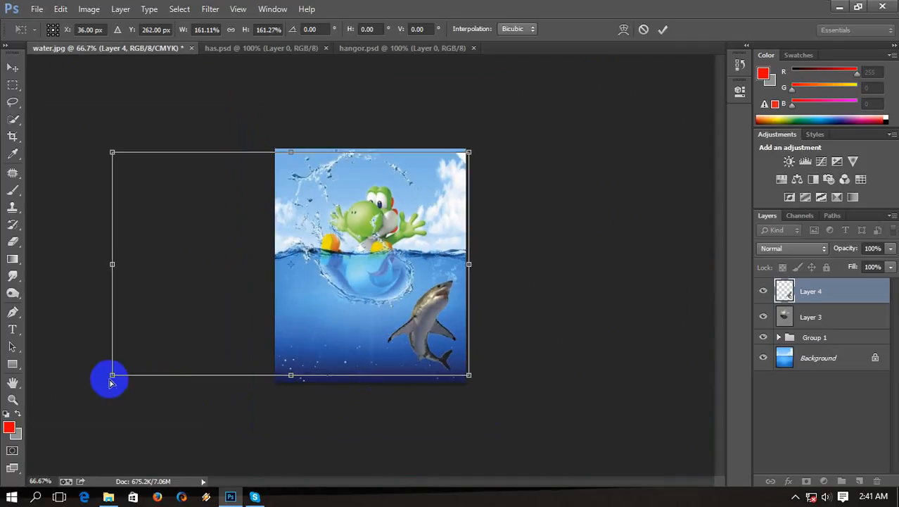
{"action": "left_click_drag", "start_coordinate": [109, 363], "coordinate": [175, 304]}
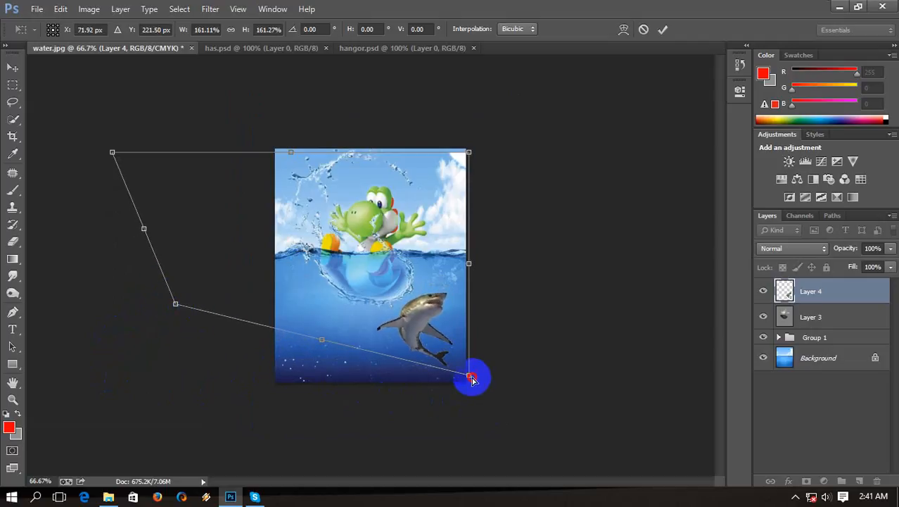
{"action": "left_click_drag", "start_coordinate": [472, 378], "coordinate": [472, 381]}
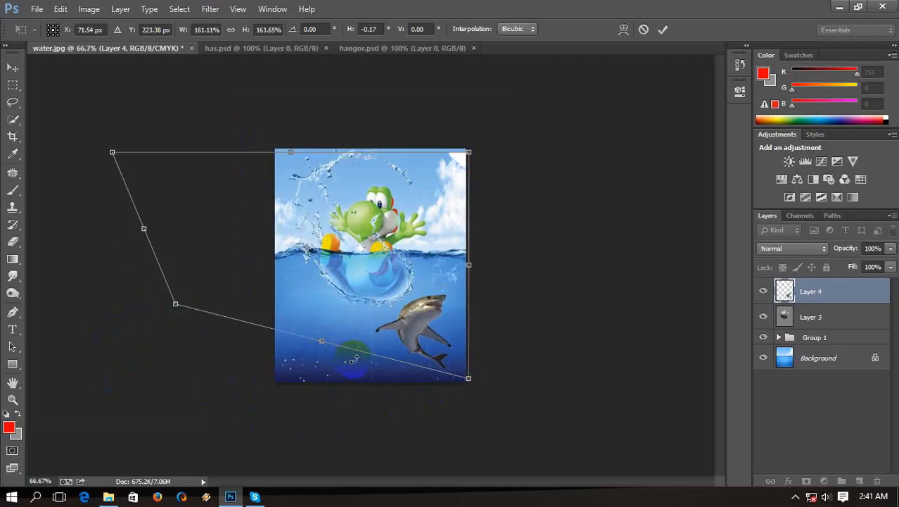
{"action": "key", "text": "Escape"}
{"action": "key", "text": "ctrl+plus"}
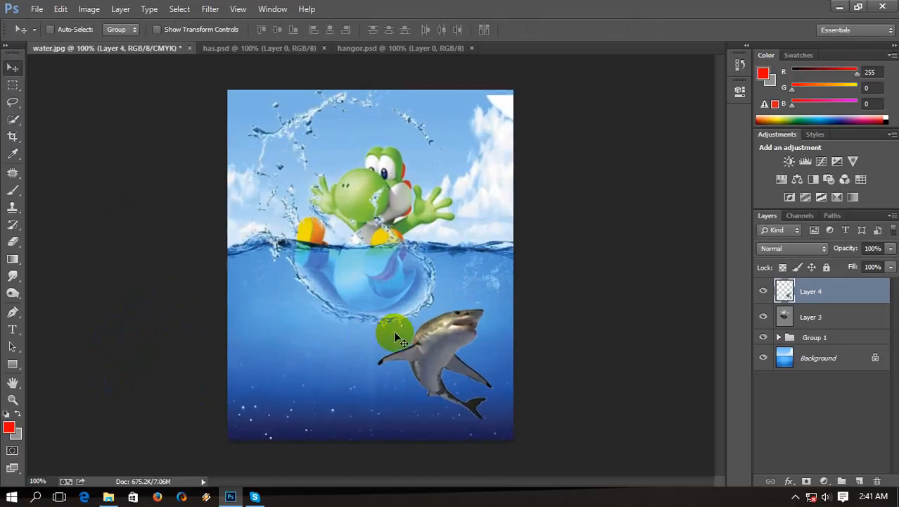
Add a layer mask to Layer 4 and set the Gradient tool to Foreground to Transparent.
{"action": "left_click", "coordinate": [806, 480]}
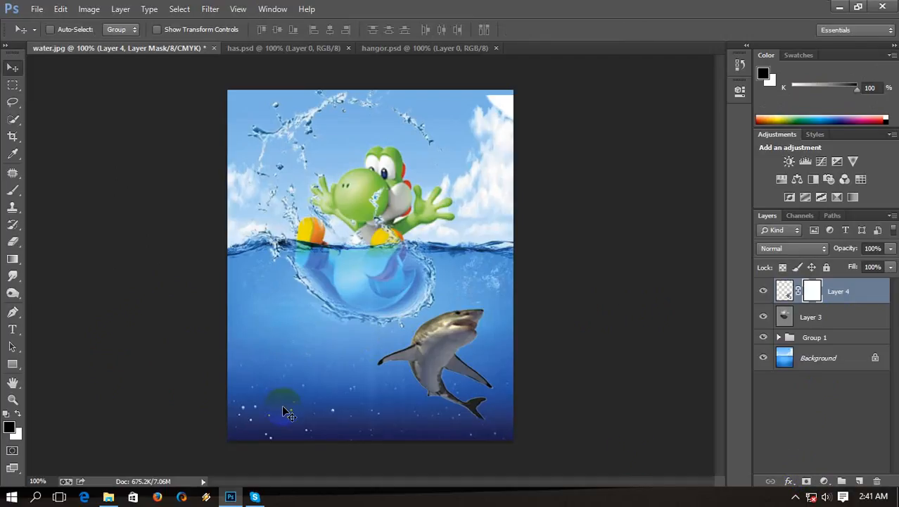
{"action": "left_click", "coordinate": [13, 259]}
{"action": "left_click", "coordinate": [70, 29]}
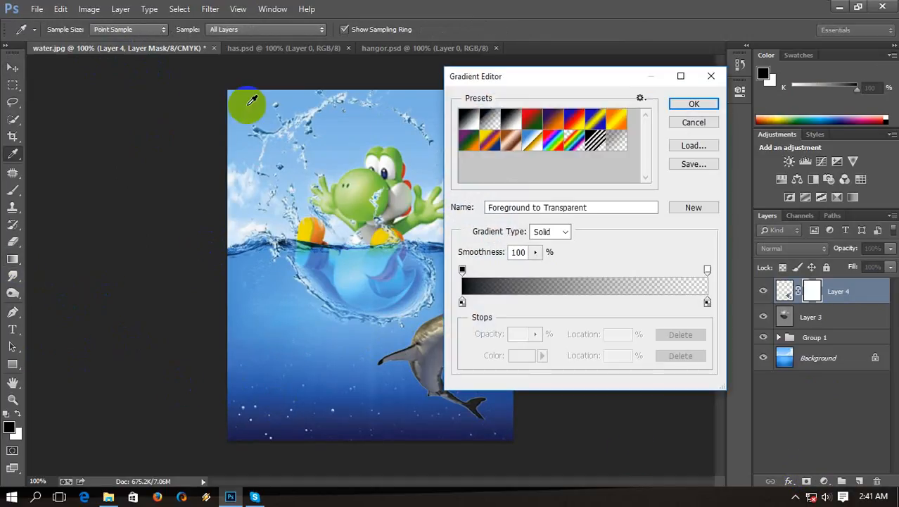
{"action": "left_click", "coordinate": [693, 104]}
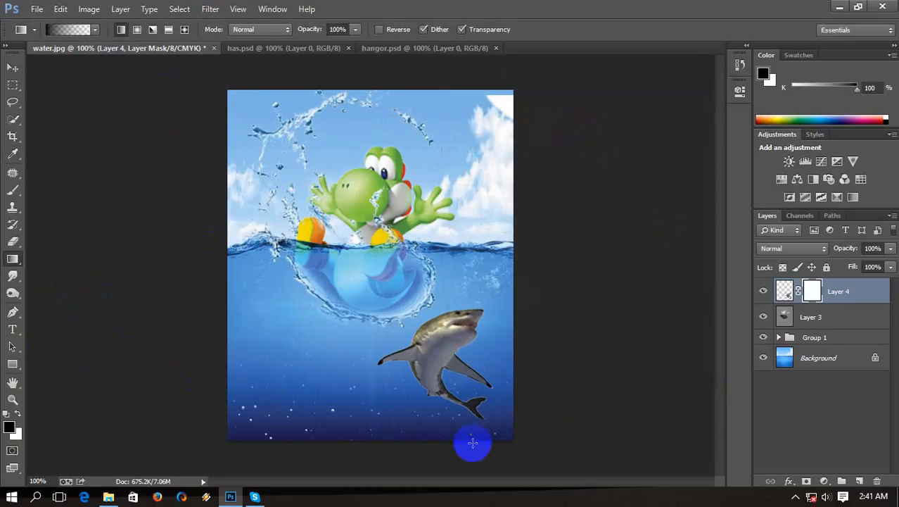
Fade the shark's tail and lower body with repeated upward linear gradients on its mask, and move the shark slightly lower.
{"action": "left_click_drag", "start_coordinate": [461, 443], "coordinate": [460, 420]}
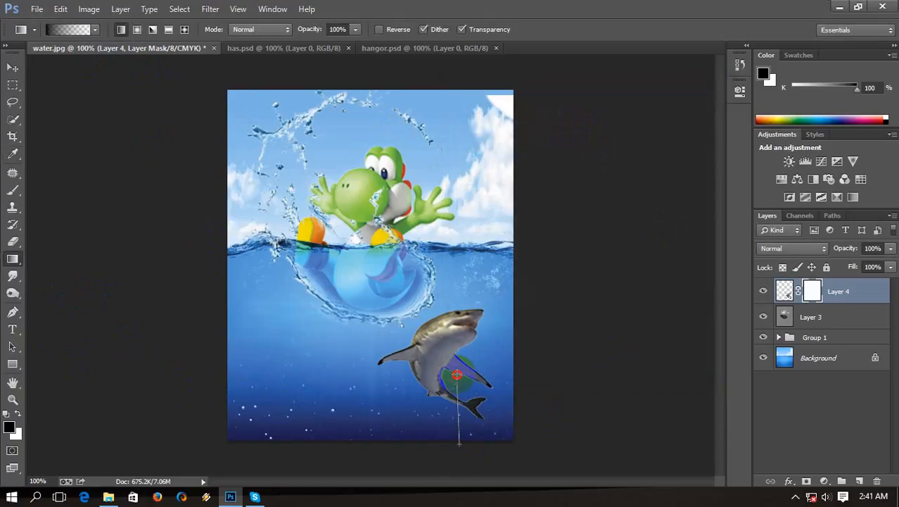
{"action": "left_click_drag", "start_coordinate": [441, 448], "coordinate": [439, 390]}
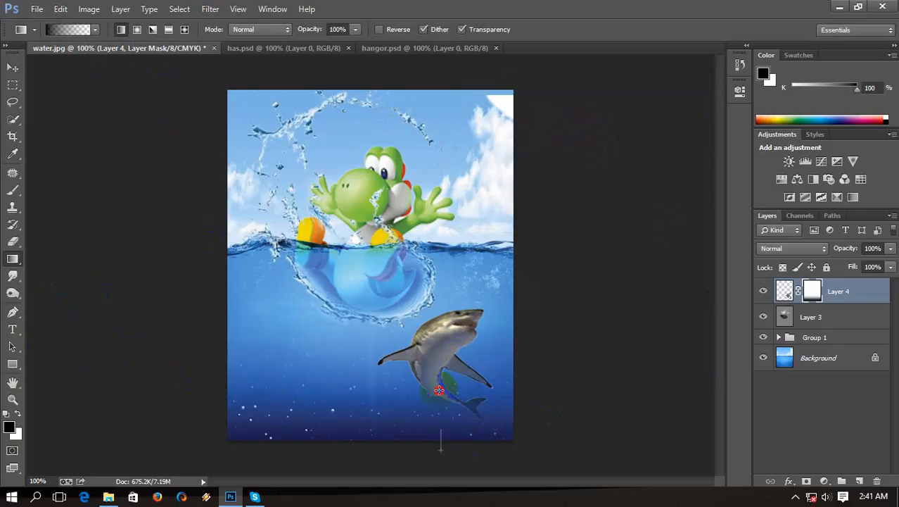
{"action": "left_click_drag", "start_coordinate": [432, 455], "coordinate": [430, 382]}
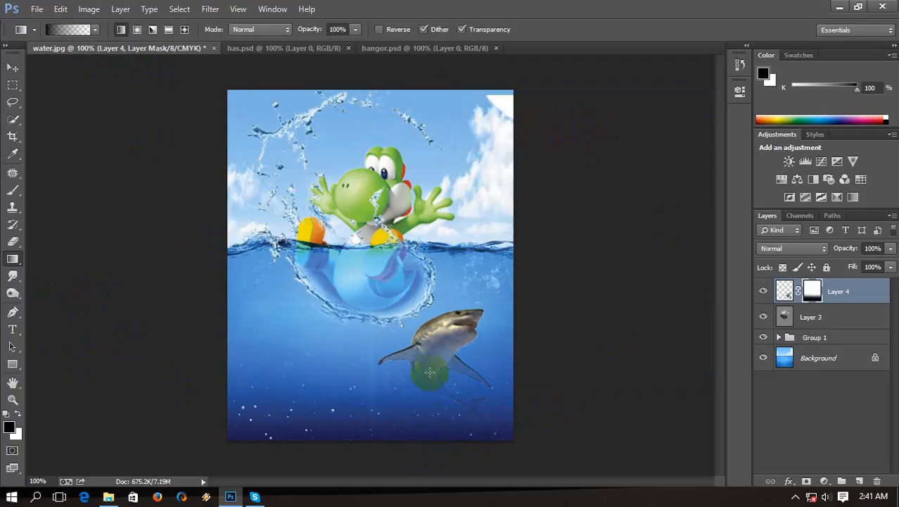
{"action": "left_click_drag", "start_coordinate": [428, 452], "coordinate": [420, 338]}
{"action": "left_click_drag", "start_coordinate": [420, 394], "coordinate": [420, 394]}
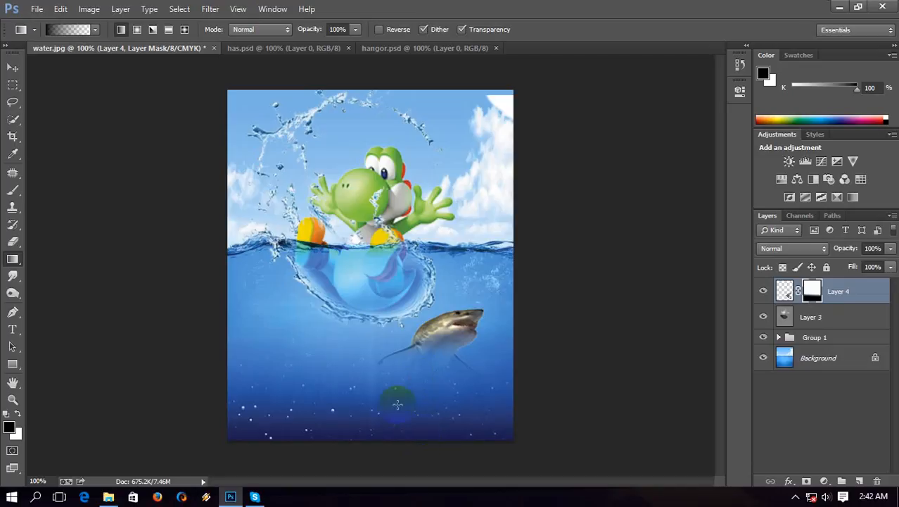
{"action": "left_click", "coordinate": [12, 67]}
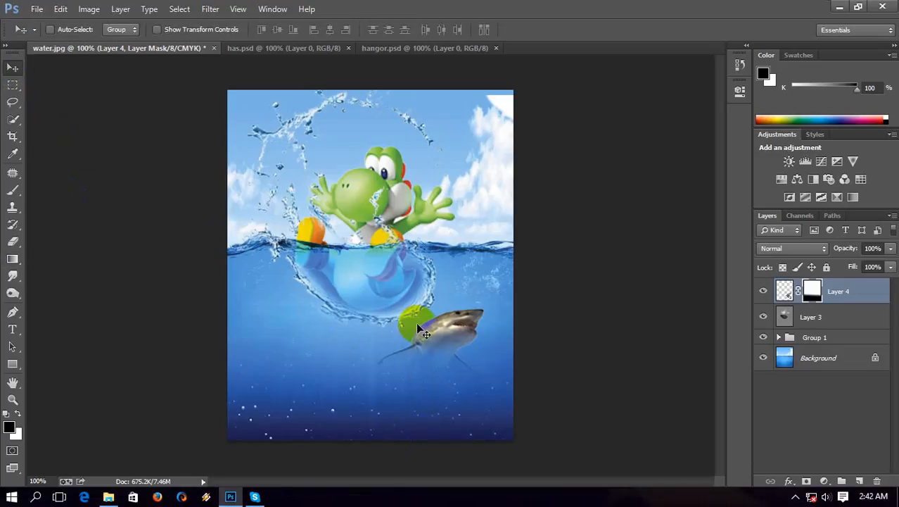
{"action": "left_click_drag", "start_coordinate": [424, 323], "coordinate": [428, 347]}
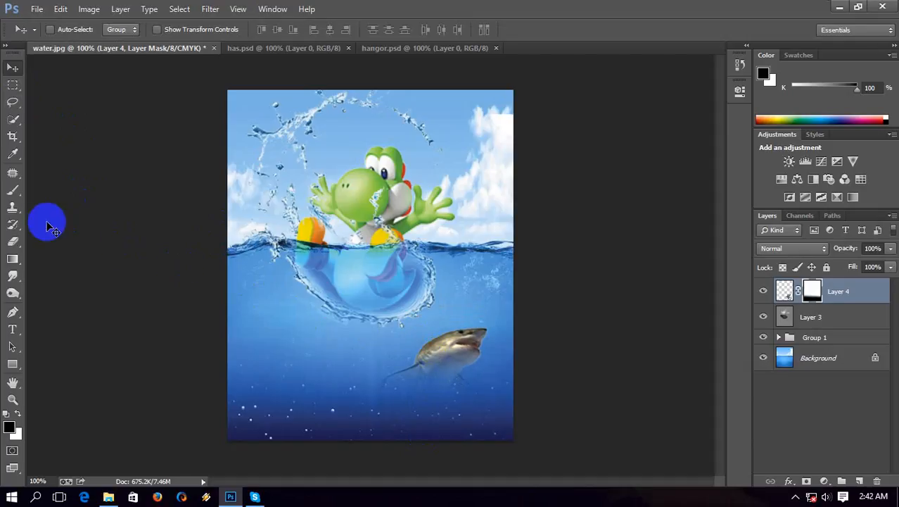
Erase the stray white patch along the sky's right edge on Layer 4's image content, not its mask.
{"action": "left_click", "coordinate": [12, 241]}
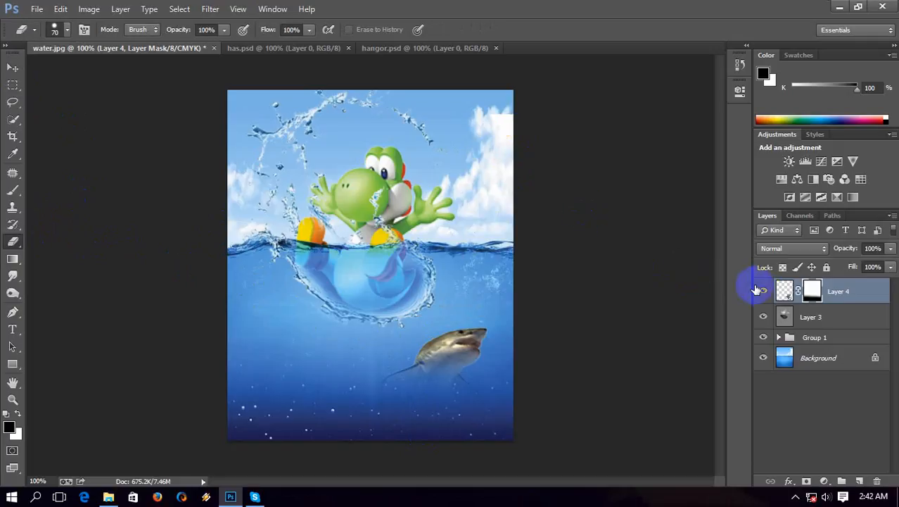
{"action": "left_click", "coordinate": [783, 292]}
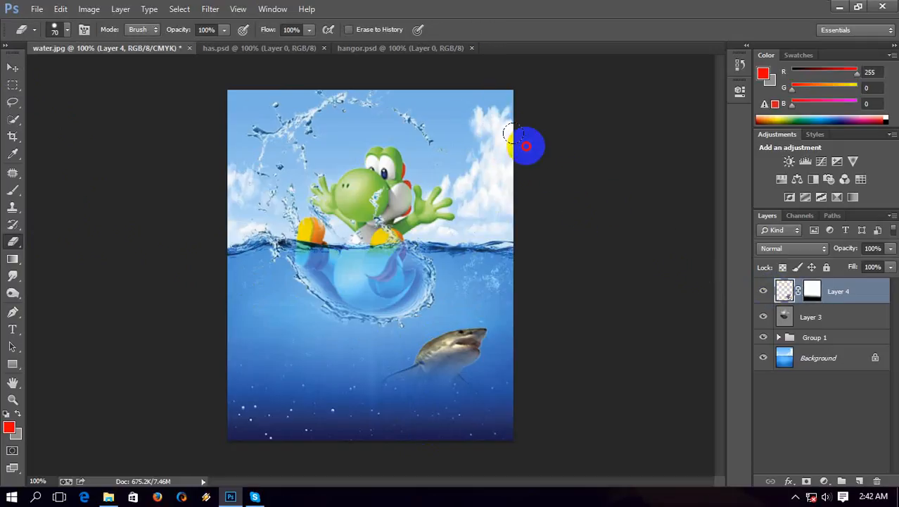
{"action": "left_click_drag", "start_coordinate": [494, 214], "coordinate": [497, 225]}
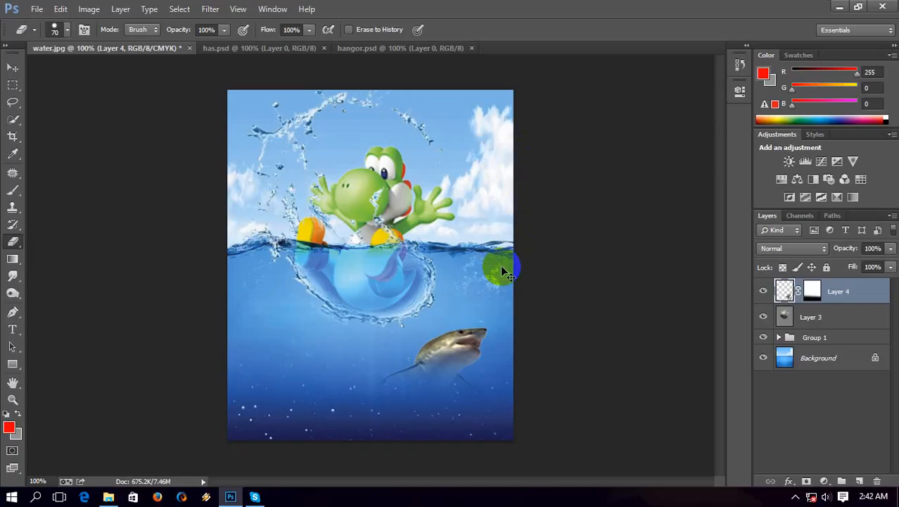
{"action": "key", "text": "ctrl+minus"}
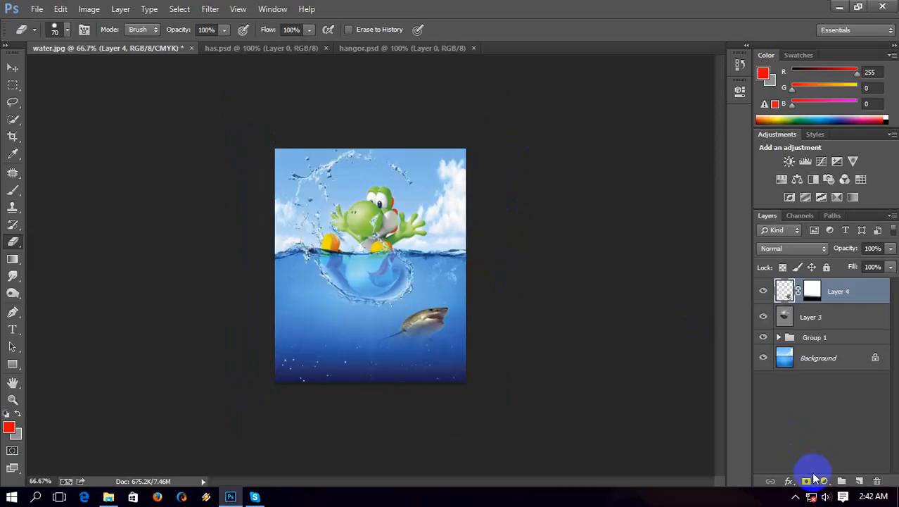
{"action": "left_click", "coordinate": [858, 480]}
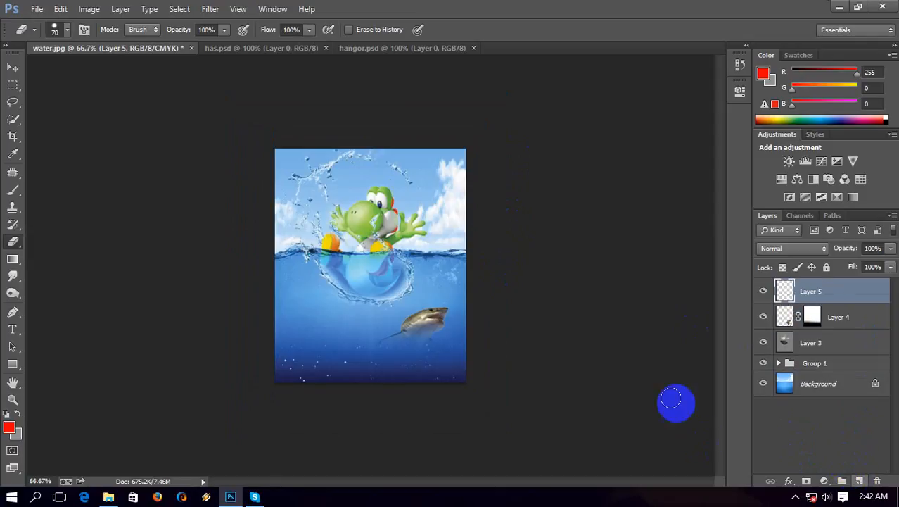
{"action": "left_click", "coordinate": [13, 258]}
{"action": "left_click", "coordinate": [70, 30]}
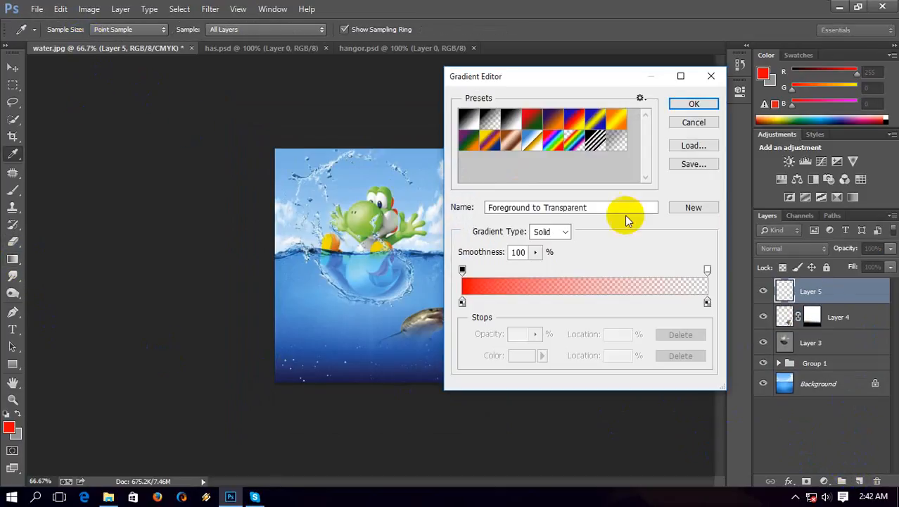
{"action": "left_click", "coordinate": [696, 121]}
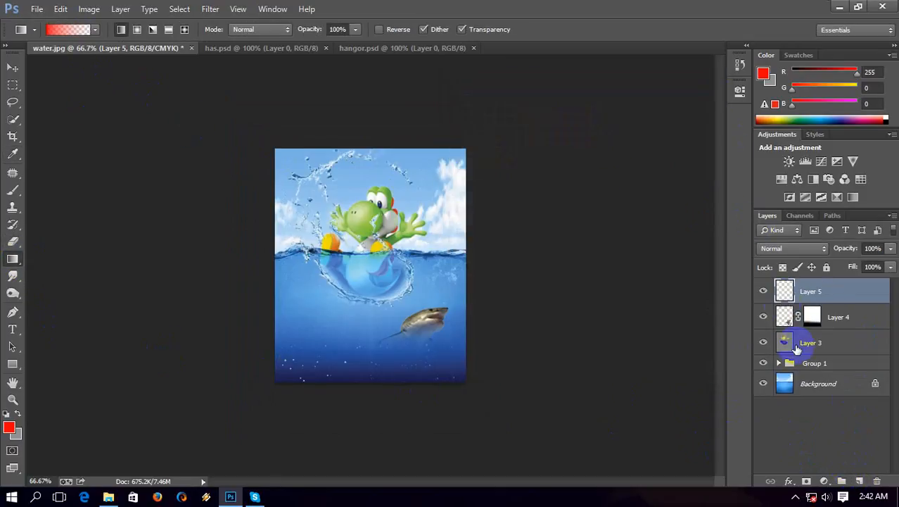
{"action": "left_click", "coordinate": [807, 481]}
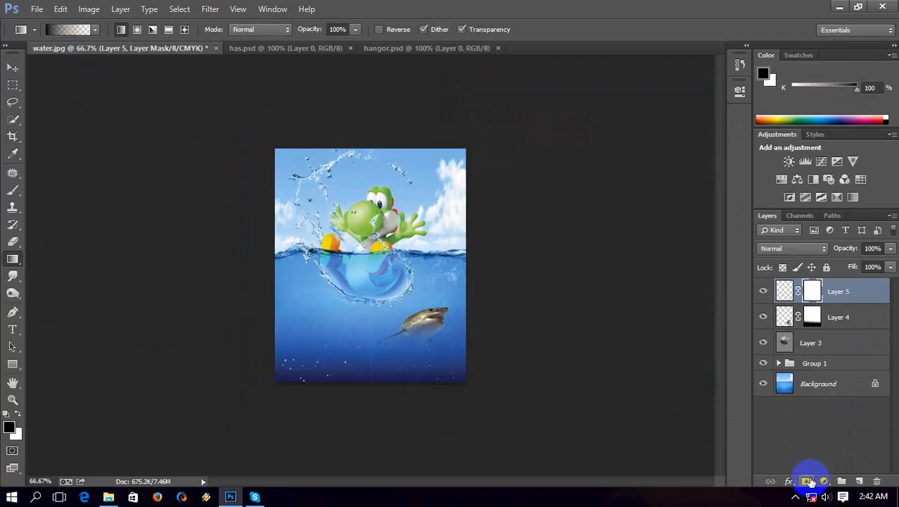
{"action": "key", "text": "ctrl+z"}
Add a Gradient Fill layer above the shark layer using the Black, White preset.
{"action": "left_click", "coordinate": [833, 478]}
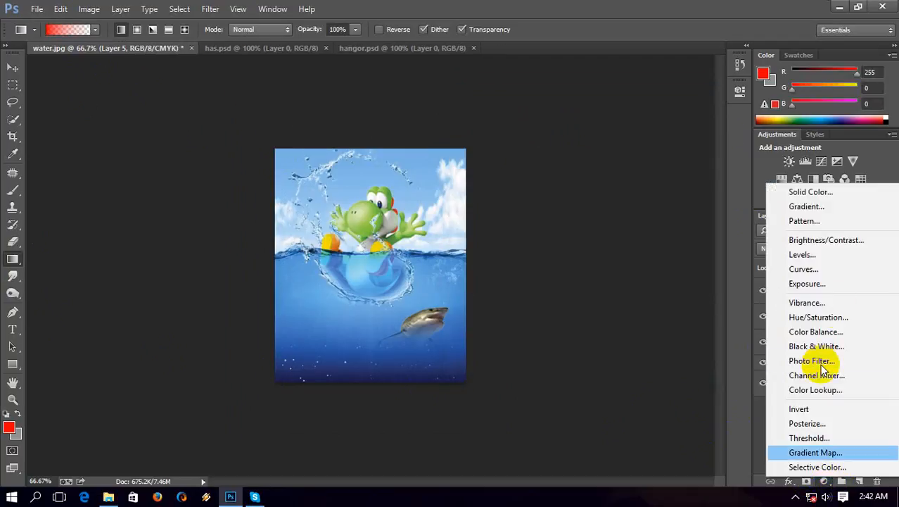
{"action": "left_click", "coordinate": [807, 206]}
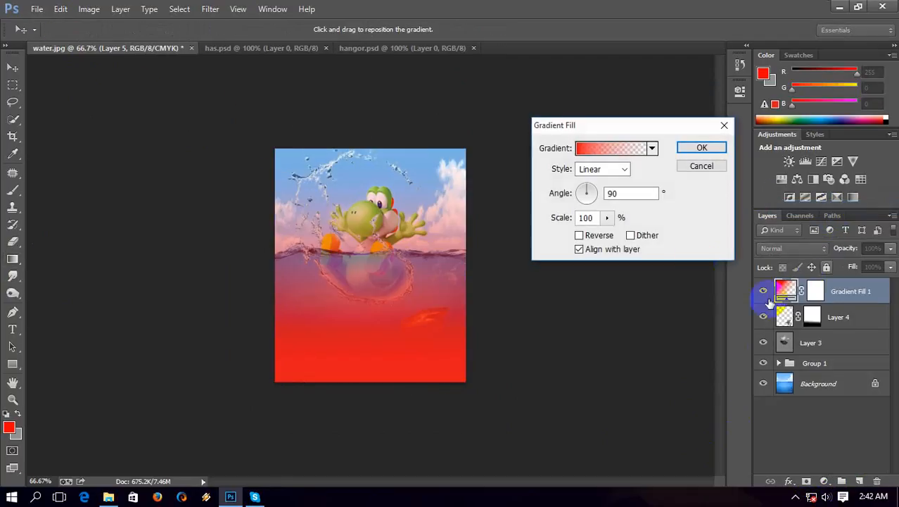
{"action": "left_click", "coordinate": [633, 147]}
{"action": "left_click", "coordinate": [480, 116]}
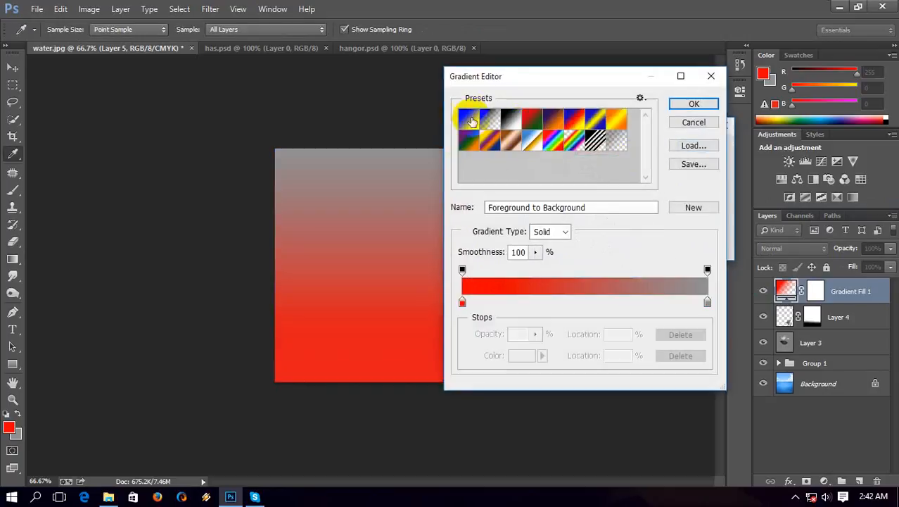
{"action": "left_click", "coordinate": [516, 128]}
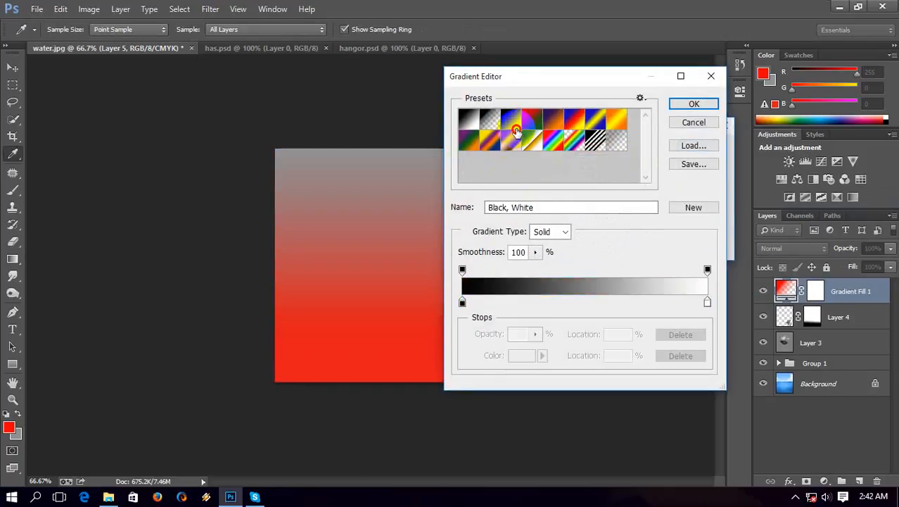
{"action": "left_click", "coordinate": [692, 104]}
Make the gradient fill radial and reversed at 130% scale, and apply it.
{"action": "left_click", "coordinate": [624, 170]}
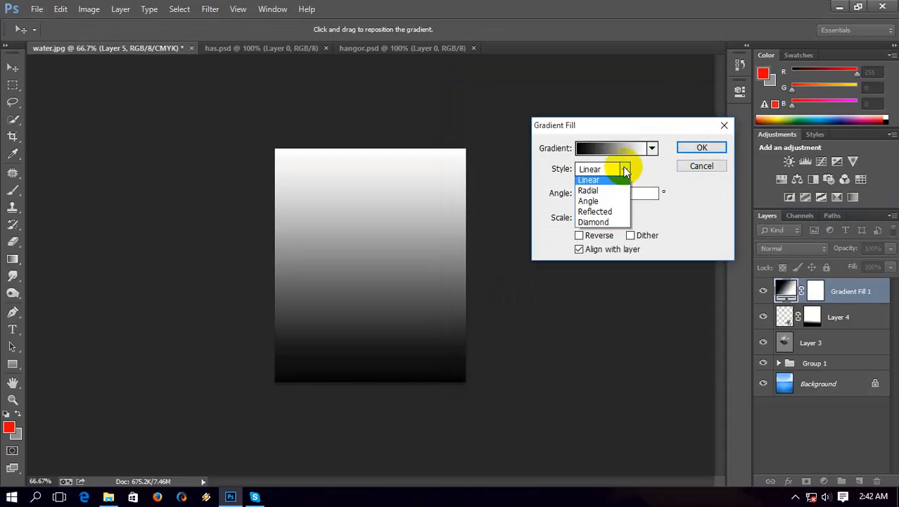
{"action": "left_click", "coordinate": [612, 190]}
{"action": "left_click", "coordinate": [596, 239]}
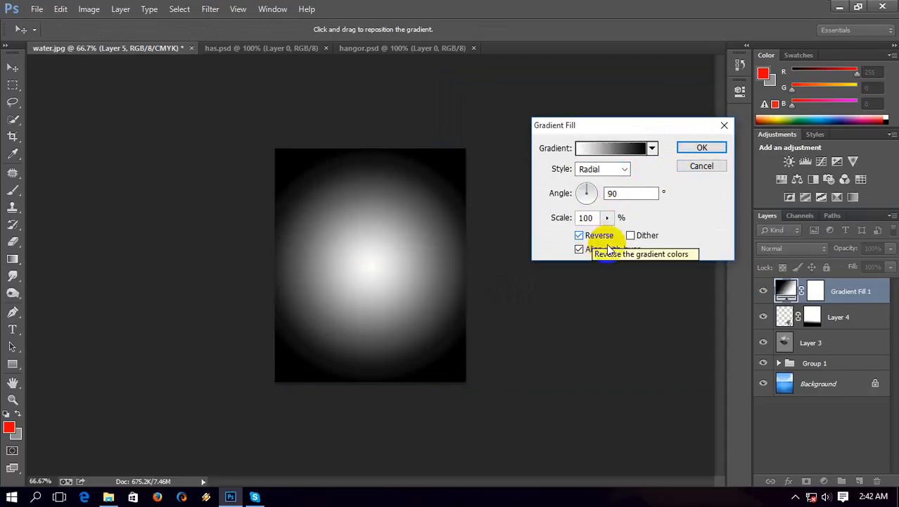
{"action": "left_click", "coordinate": [606, 219]}
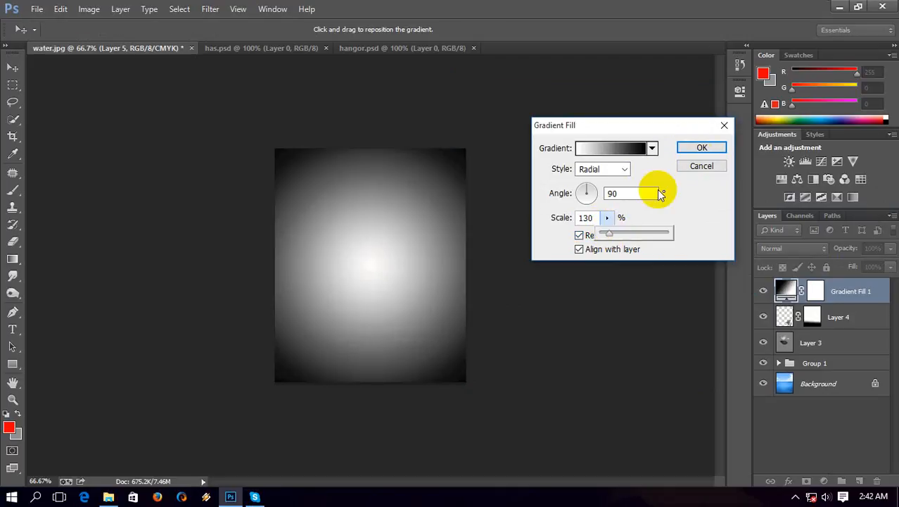
{"action": "left_click", "coordinate": [701, 148]}
Try the Screen blend mode on the Gradient Fill 1 layer and settle on Soft Light.
{"action": "left_click", "coordinate": [797, 250]}
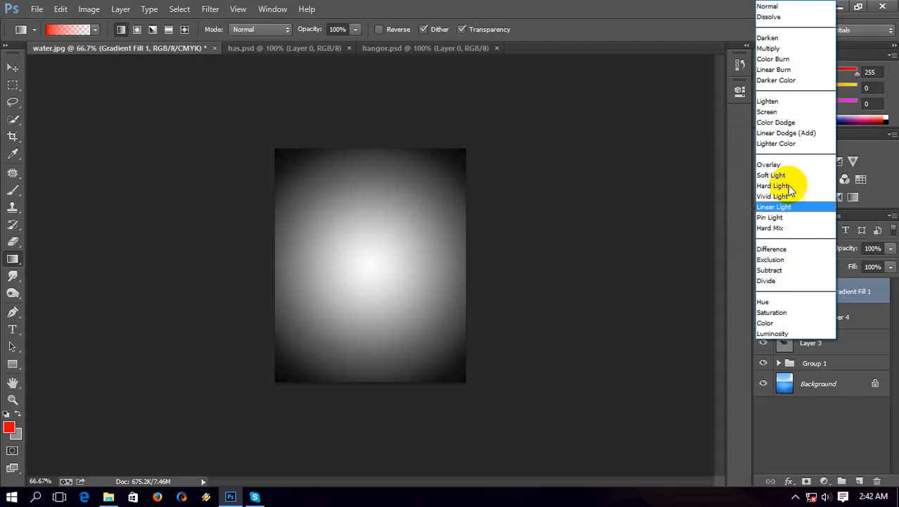
{"action": "left_click", "coordinate": [795, 108]}
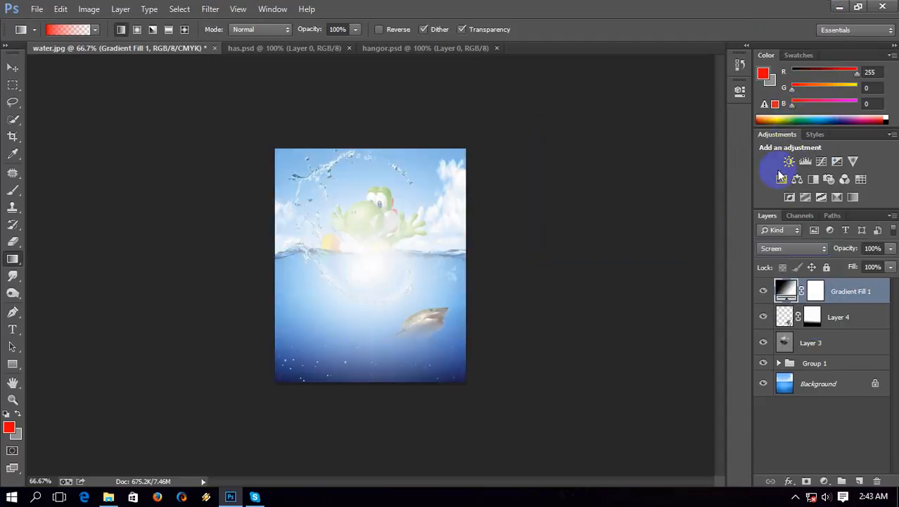
{"action": "left_click", "coordinate": [788, 250]}
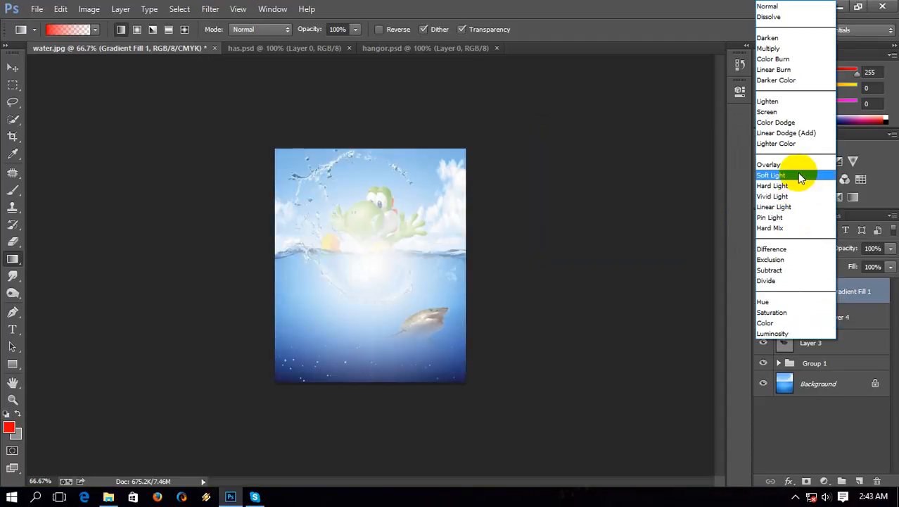
{"action": "left_click", "coordinate": [798, 175]}
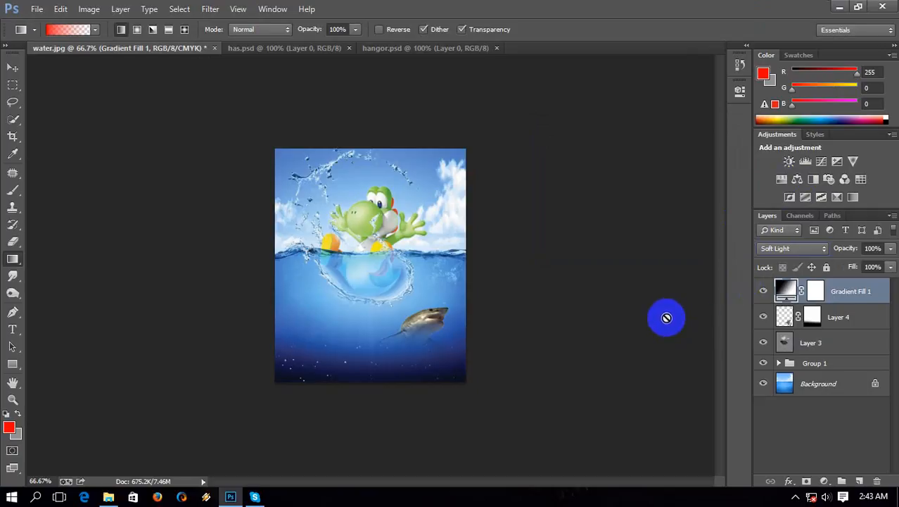
Try to transform and reposition the Gradient Fill 1 layer on the canvas.
{"action": "key", "text": "ctrl+plus"}
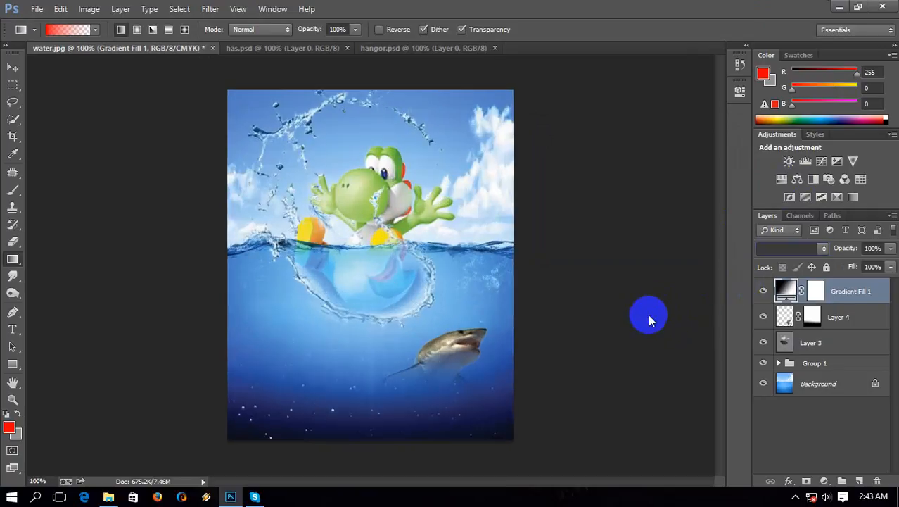
{"action": "key", "text": "ctrl+t"}
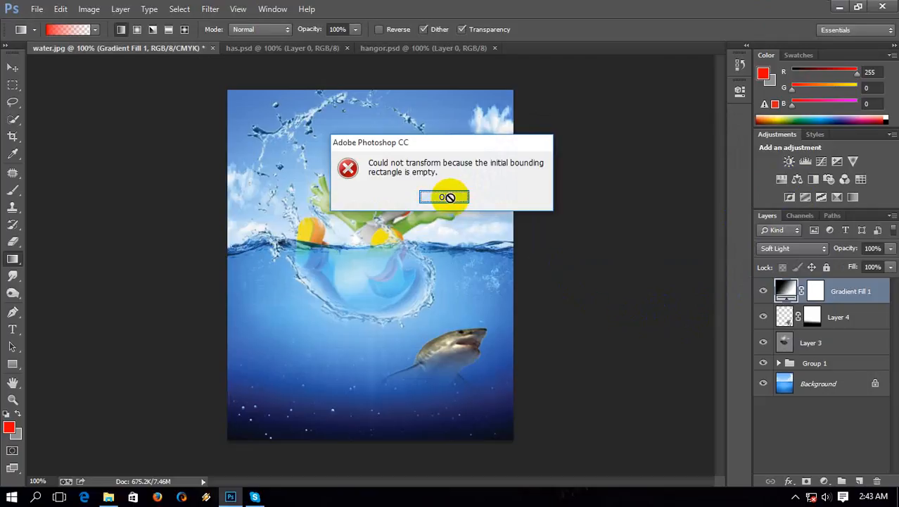
{"action": "left_click", "coordinate": [446, 197]}
{"action": "left_click_drag", "start_coordinate": [782, 298], "coordinate": [361, 432]}
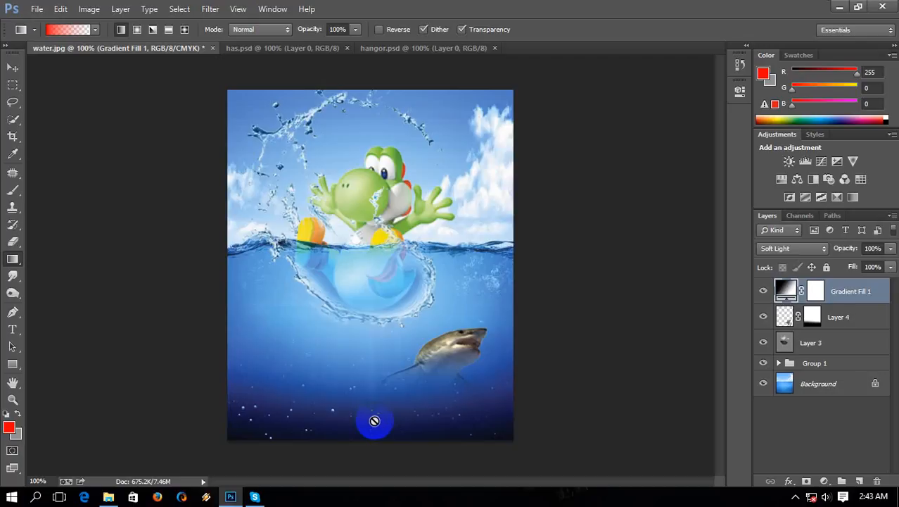
{"action": "left_click_drag", "start_coordinate": [374, 420], "coordinate": [495, 387]}
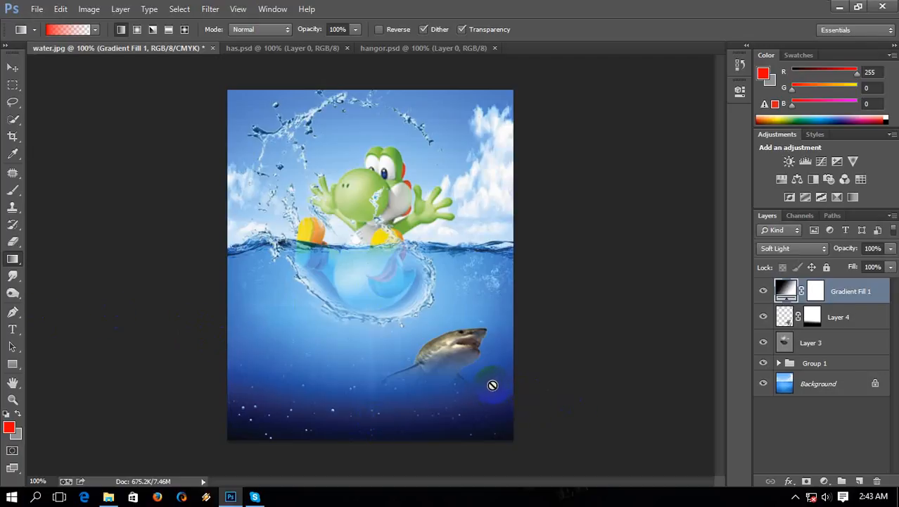
Distort the shark on Layer 4 by pulling its frame's lower-left corner outward and down, apply it, and move the shark slightly left and down.
{"action": "left_click", "coordinate": [788, 327]}
{"action": "key", "text": "ctrl+t"}
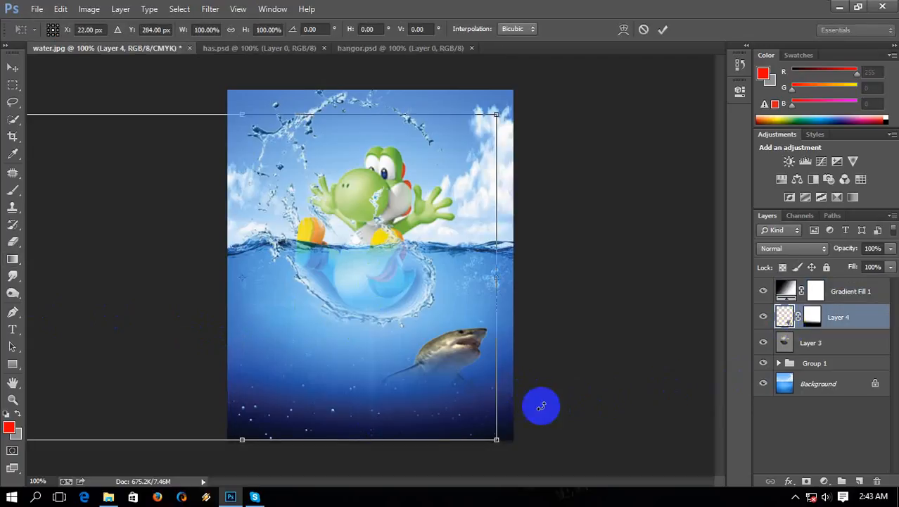
{"action": "key", "text": "ctrl+minus"}
{"action": "key", "text": "ctrl+minus"}
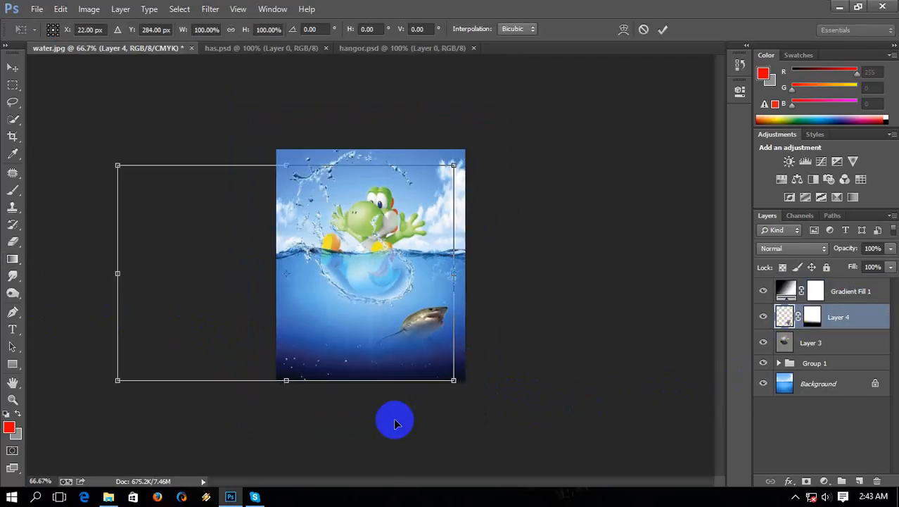
{"action": "left_click_drag", "start_coordinate": [180, 358], "coordinate": [123, 441]}
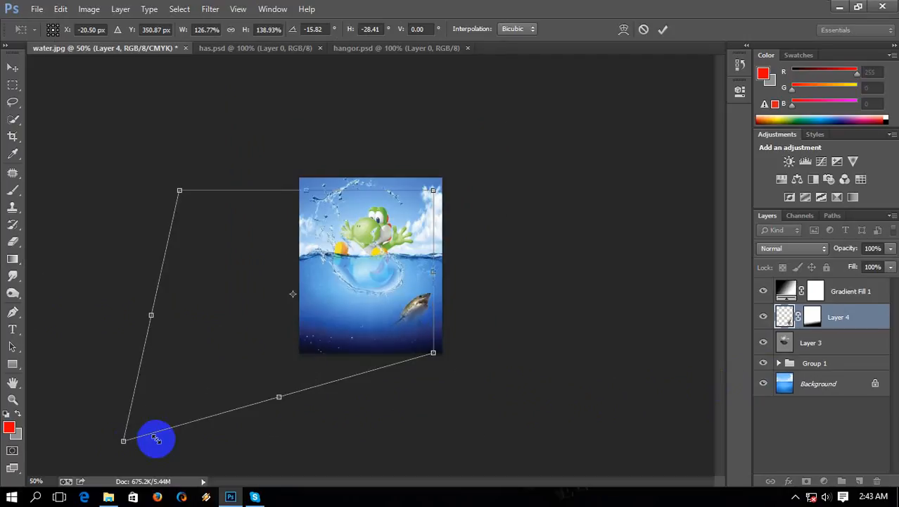
{"action": "key", "text": "Return"}
{"action": "key", "text": "ctrl+plus"}
{"action": "key", "text": "ctrl+plus"}
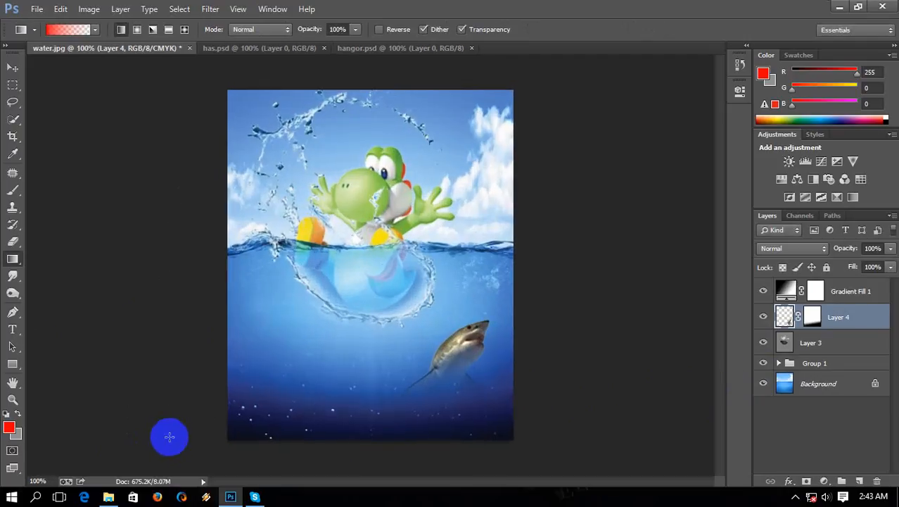
{"action": "left_click", "coordinate": [14, 67]}
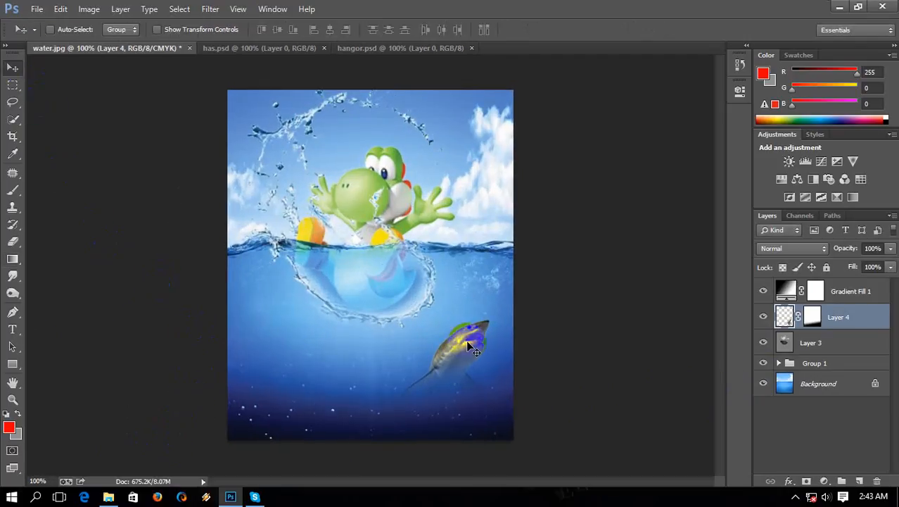
{"action": "mouse_move", "coordinate": [468, 345]}
{"action": "left_mouse_down"}
{"action": "mouse_move", "coordinate": [439, 332]}
{"action": "mouse_move", "coordinate": [451, 396]}
{"action": "mouse_move", "coordinate": [454, 352]}
{"action": "left_mouse_up"}
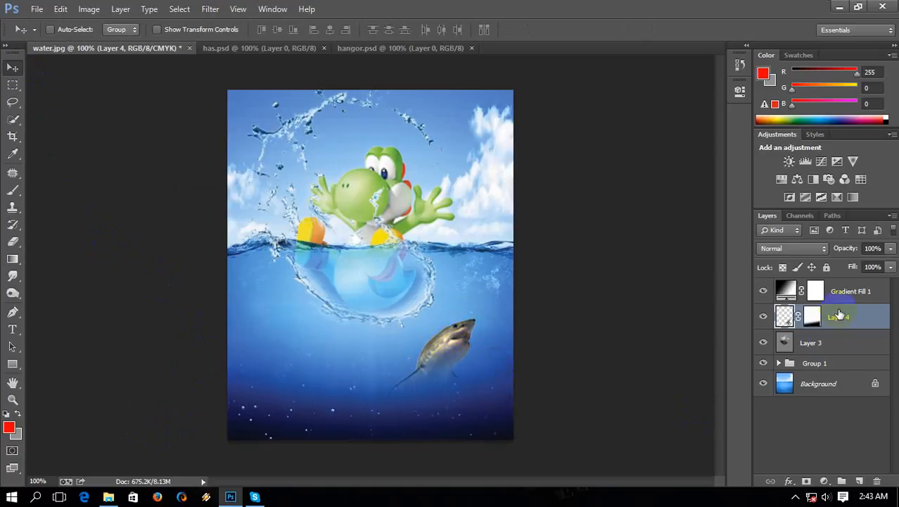
Add a new layer above Gradient Fill 1 and set the Gradient tool to Foreground to Transparent with its starting color stop changed to 000000.
{"action": "left_click", "coordinate": [845, 301]}
{"action": "left_click", "coordinate": [859, 480]}
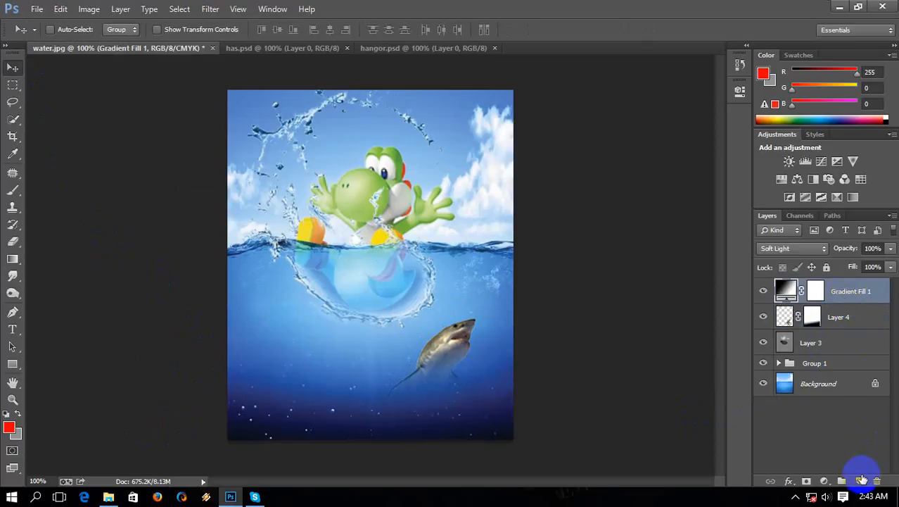
{"action": "left_click", "coordinate": [13, 259]}
{"action": "left_click", "coordinate": [70, 30]}
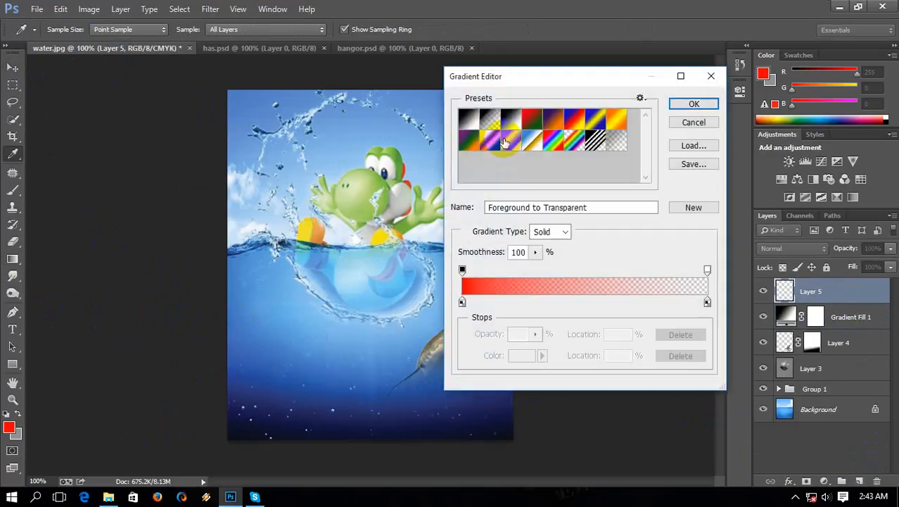
{"action": "left_click", "coordinate": [514, 121]}
{"action": "left_click", "coordinate": [490, 119]}
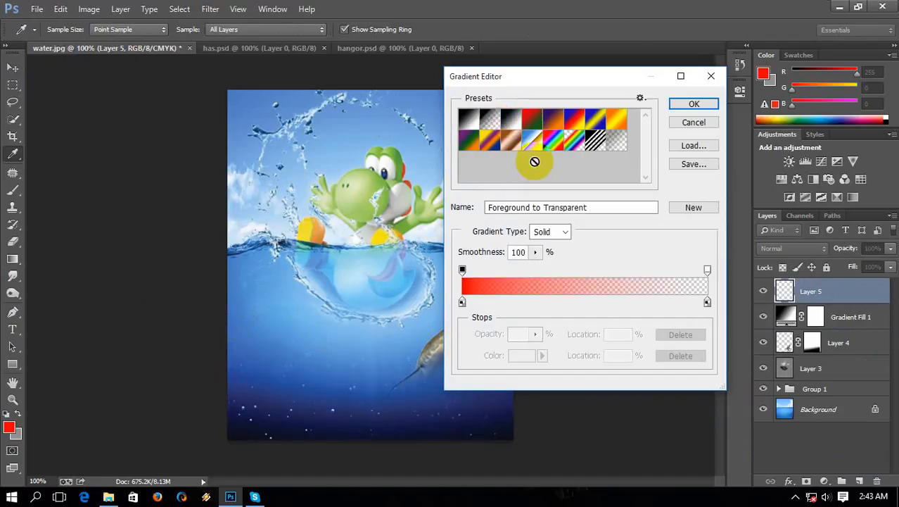
{"action": "double_click", "coordinate": [461, 303]}
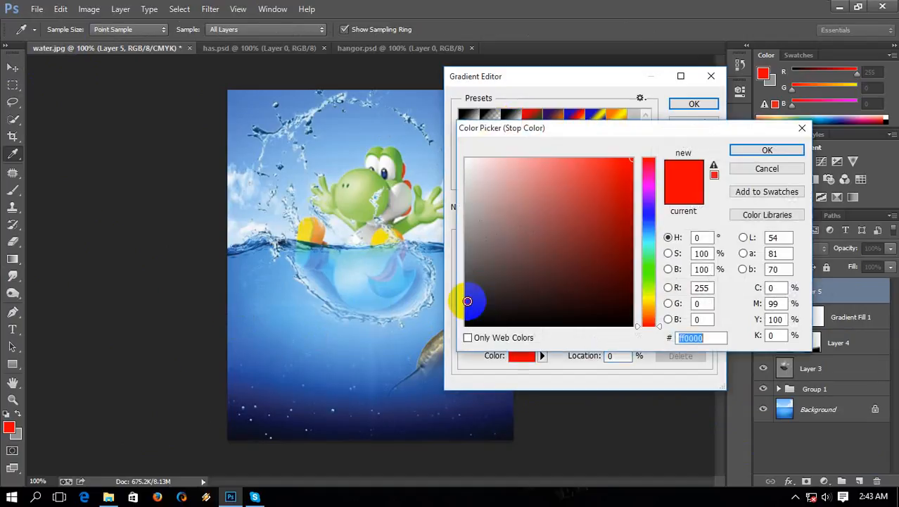
{"action": "left_click_drag", "start_coordinate": [466, 299], "coordinate": [466, 337]}
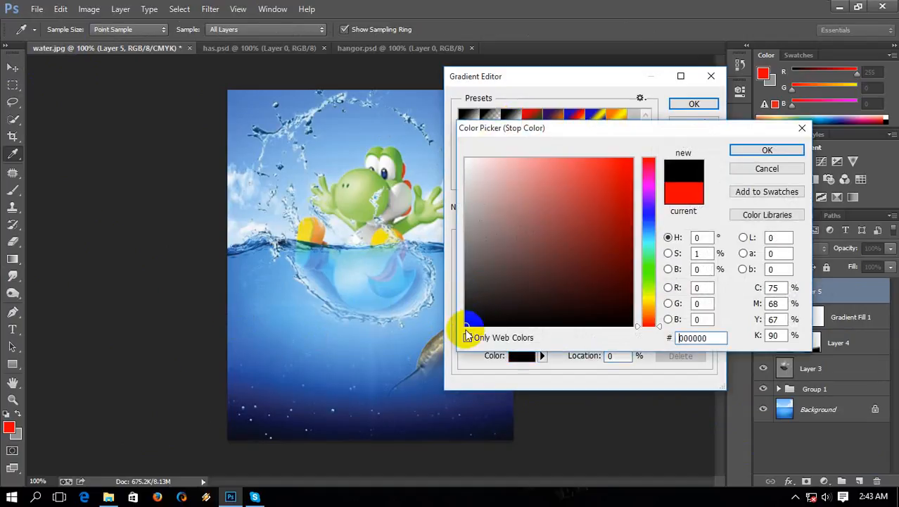
{"action": "left_click", "coordinate": [745, 149]}
{"action": "left_click", "coordinate": [694, 104]}
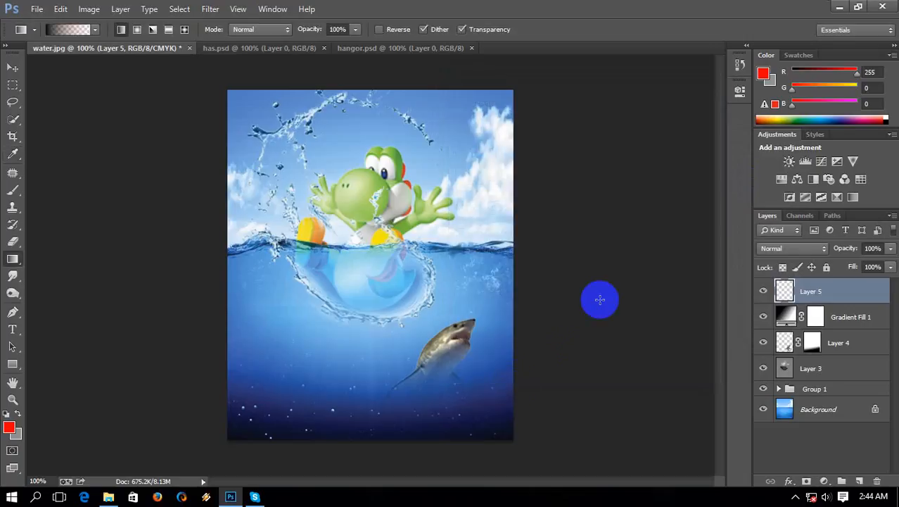
Try a black-to-transparent gradient upward from the canvas bottom on Layer 5, undo it, and reconfirm the gradient's starting stop color as 000000.
{"action": "left_click_drag", "start_coordinate": [397, 447], "coordinate": [402, 298]}
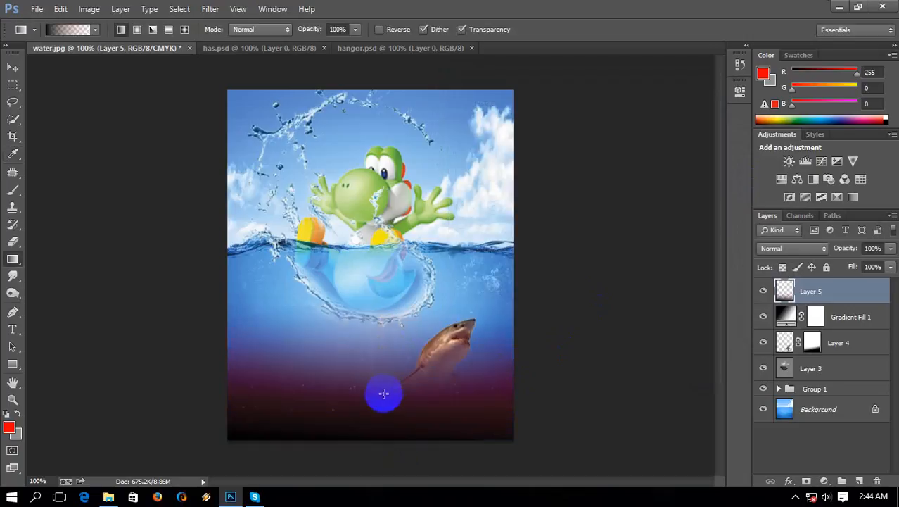
{"action": "key", "text": "ctrl+z"}
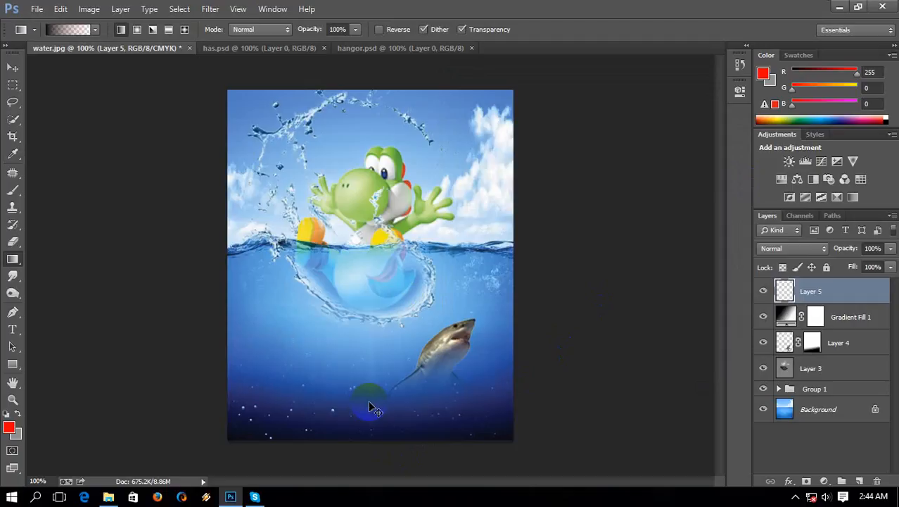
{"action": "left_click", "coordinate": [74, 31]}
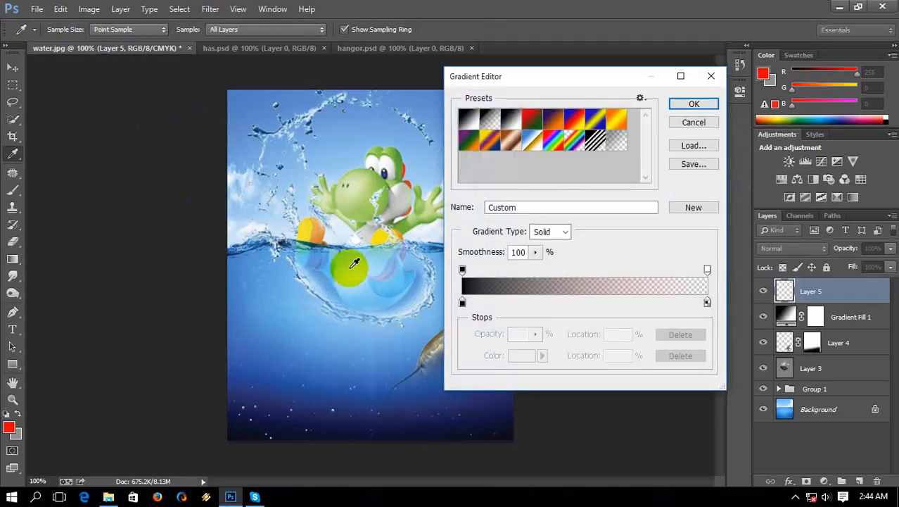
{"action": "double_click", "coordinate": [463, 304]}
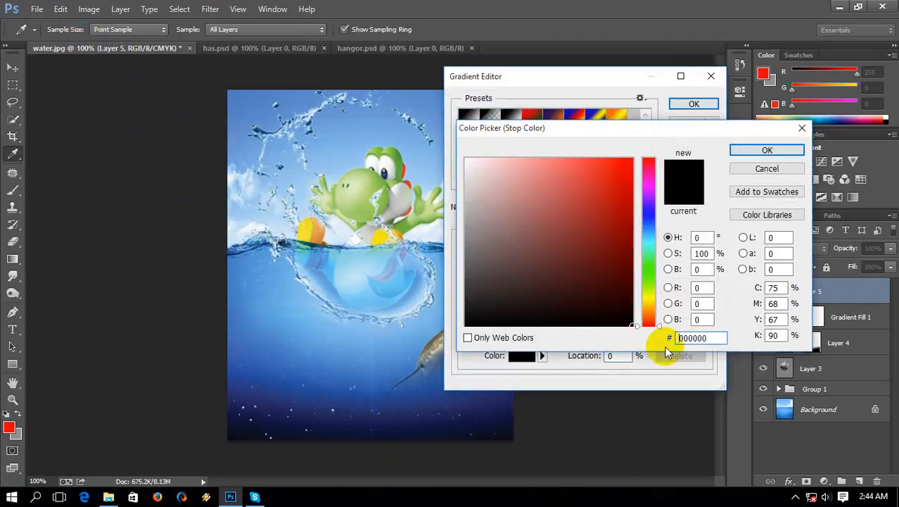
{"action": "left_click", "coordinate": [766, 149]}
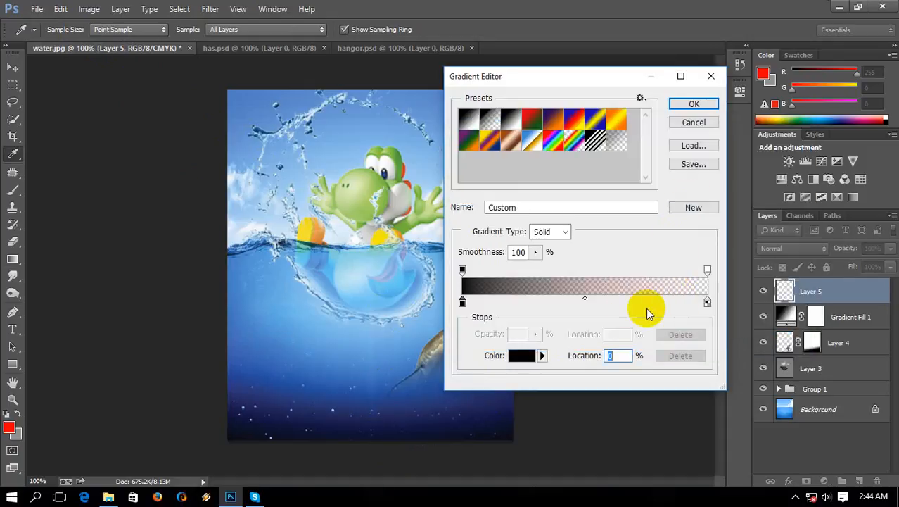
{"action": "left_click", "coordinate": [586, 298]}
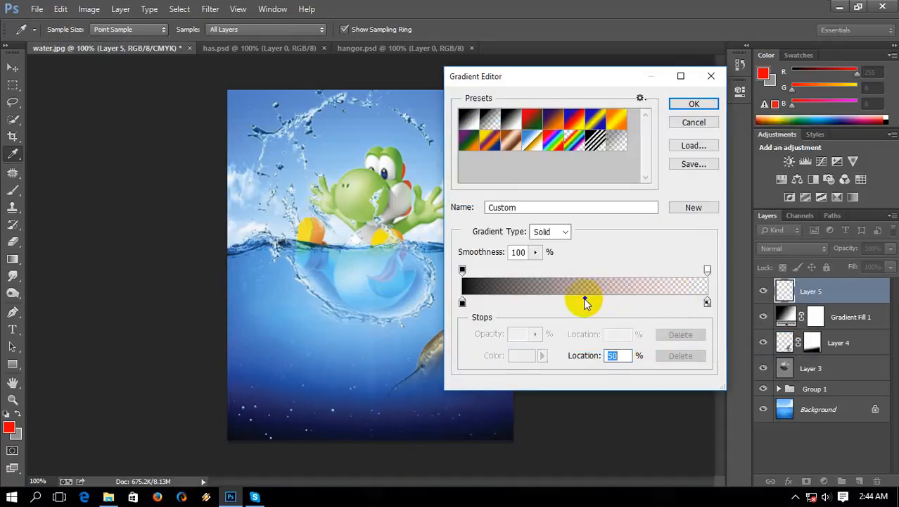
{"action": "left_click", "coordinate": [694, 104]}
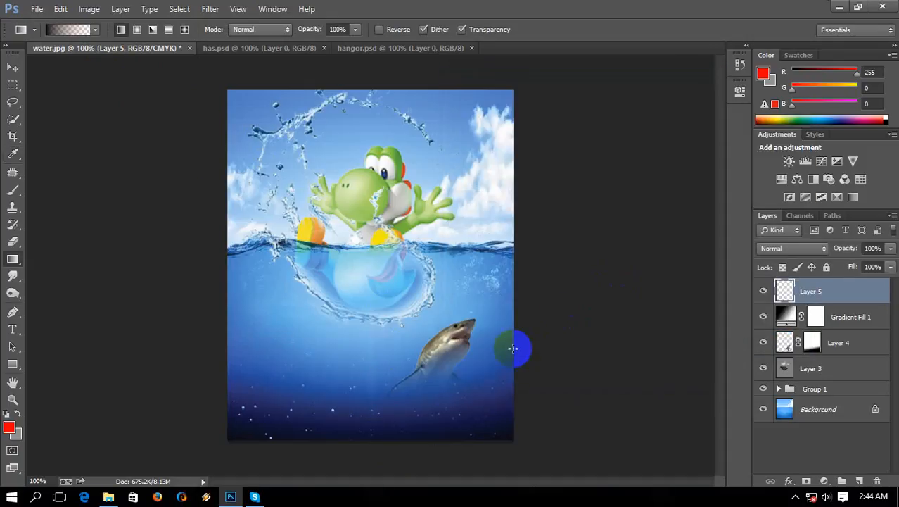
Try a shorter dark gradient from the canvas bottom up to the shark on Layer 5 and undo it.
{"action": "left_click_drag", "start_coordinate": [438, 433], "coordinate": [452, 327]}
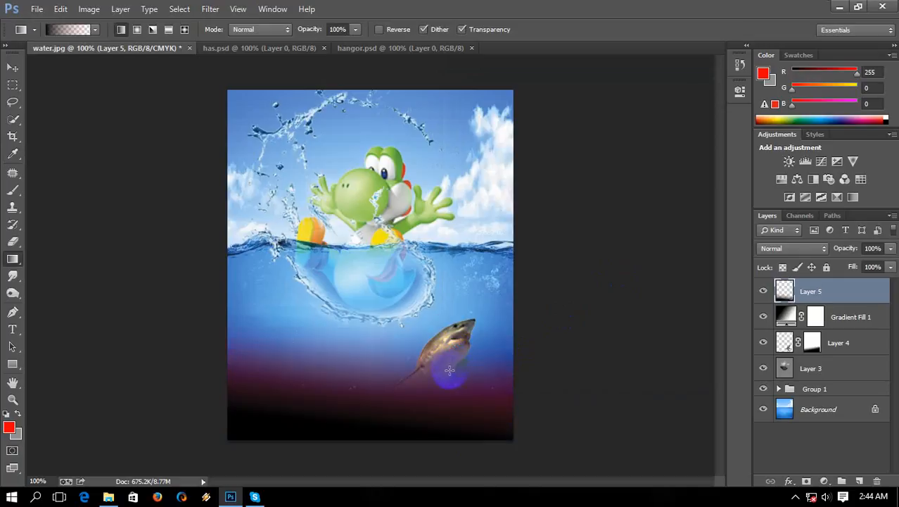
{"action": "key", "text": "ctrl+z"}
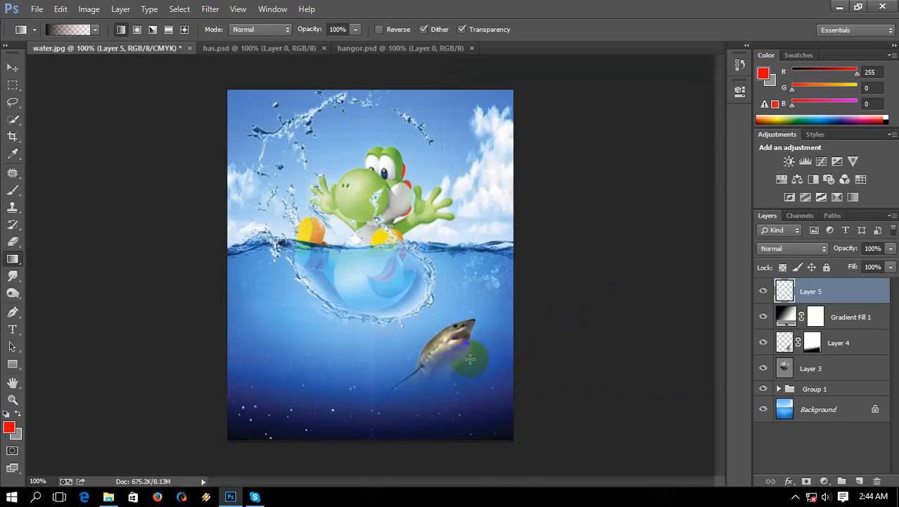
{"action": "left_click_drag", "start_coordinate": [470, 359], "coordinate": [455, 342]}
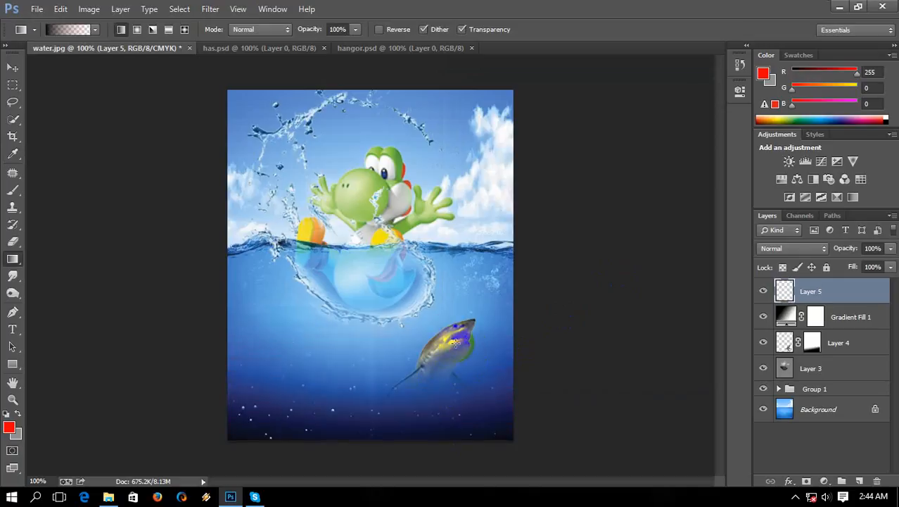
Try to free-transform Gradient Fill 1, first through its layer mask and again through its fill thumbnail.
{"action": "left_click", "coordinate": [789, 318]}
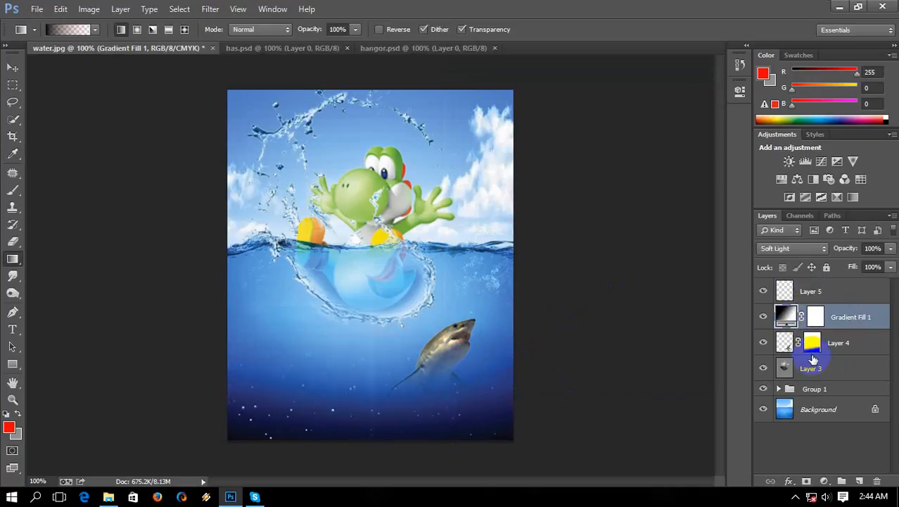
{"action": "left_click", "coordinate": [814, 317]}
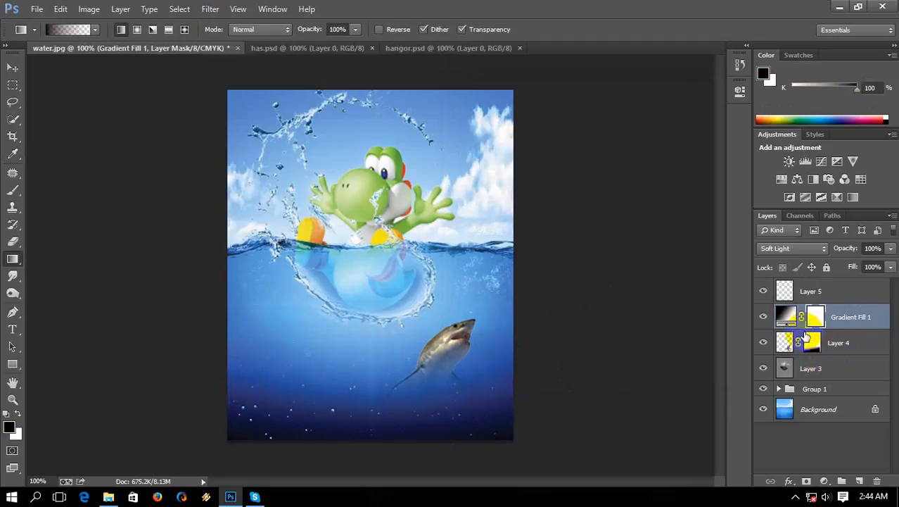
{"action": "key", "text": "ctrl+t"}
{"action": "left_click", "coordinate": [446, 195]}
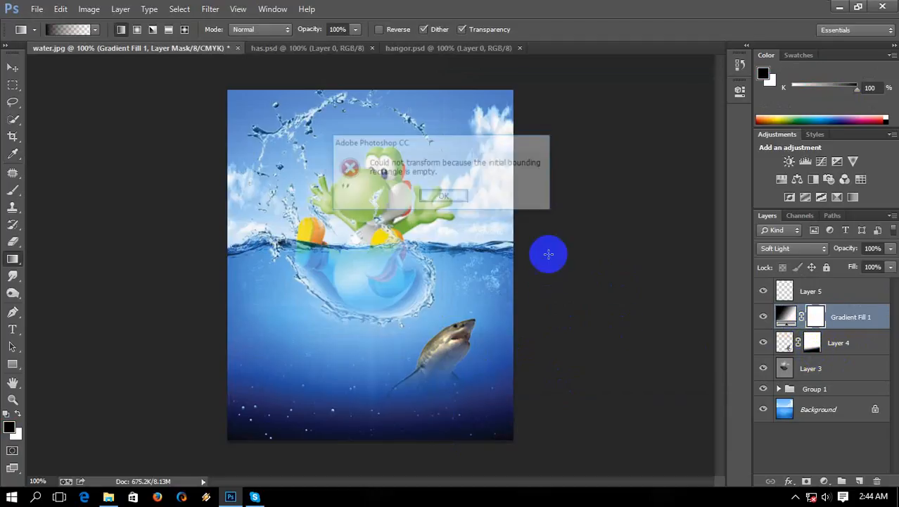
{"action": "left_click", "coordinate": [772, 316]}
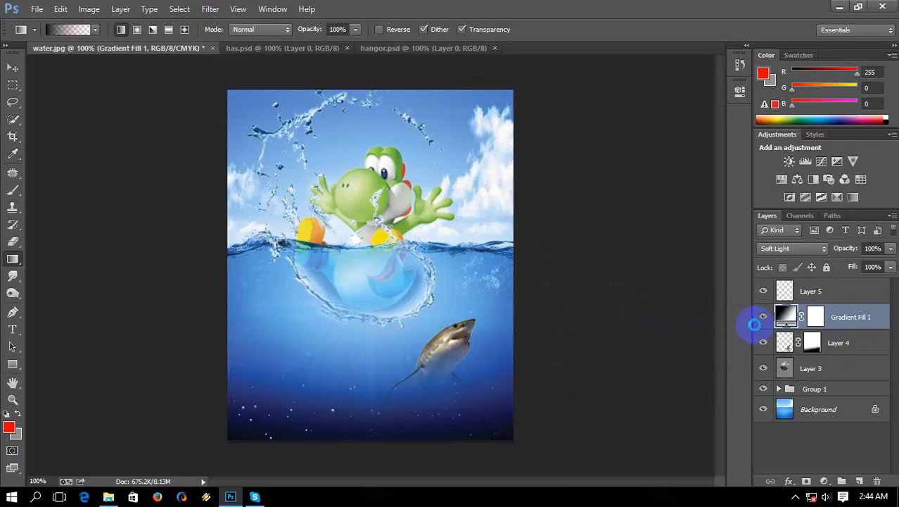
{"action": "key", "text": "ctrl+t"}
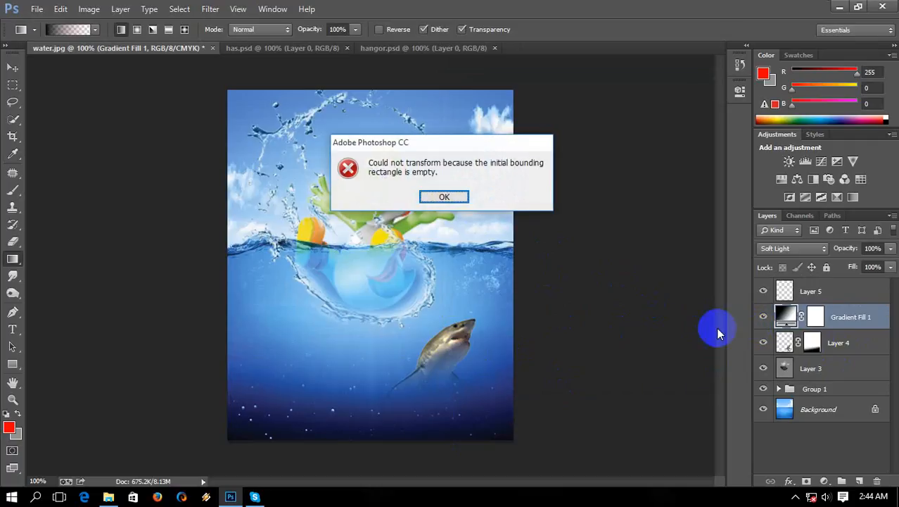
{"action": "left_click", "coordinate": [458, 203]}
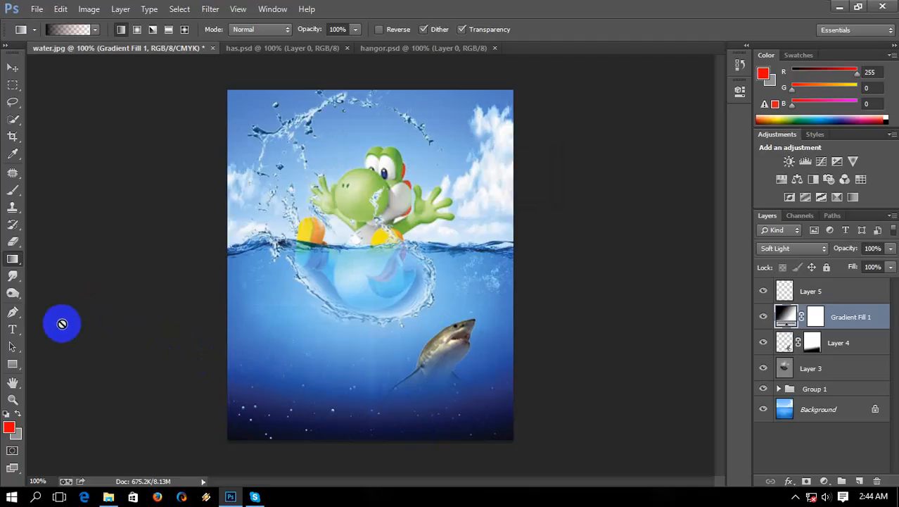
Try transforming Gradient Fill 1 with the Move tool active and shifting it near the bottom of the canvas.
{"action": "left_click", "coordinate": [13, 67]}
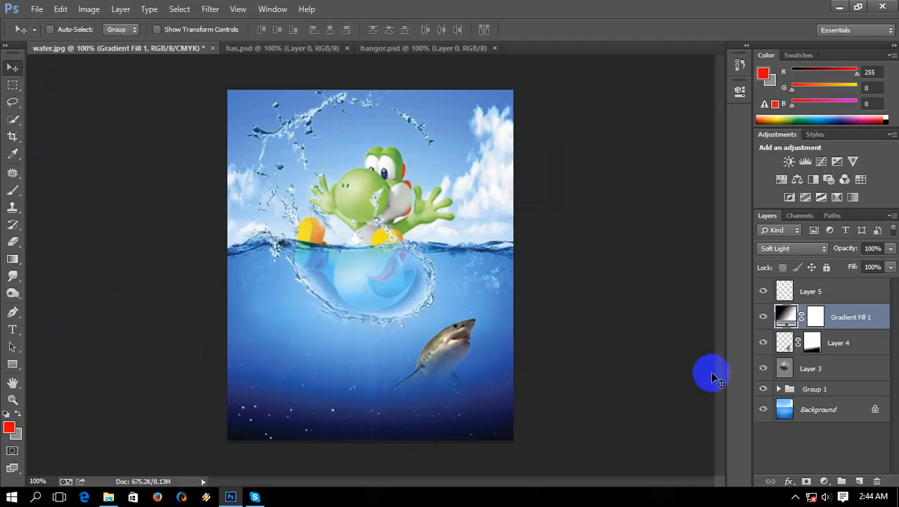
{"action": "key", "text": "ctrl+t"}
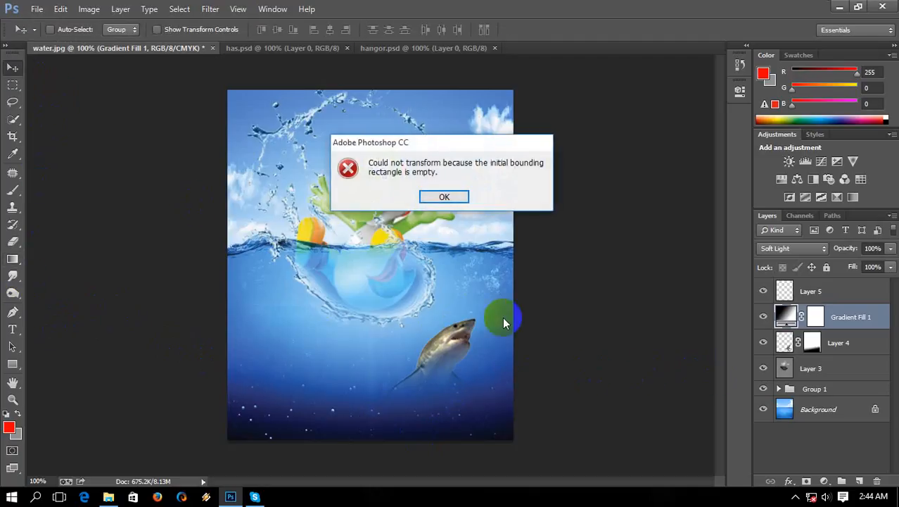
{"action": "left_click", "coordinate": [433, 195]}
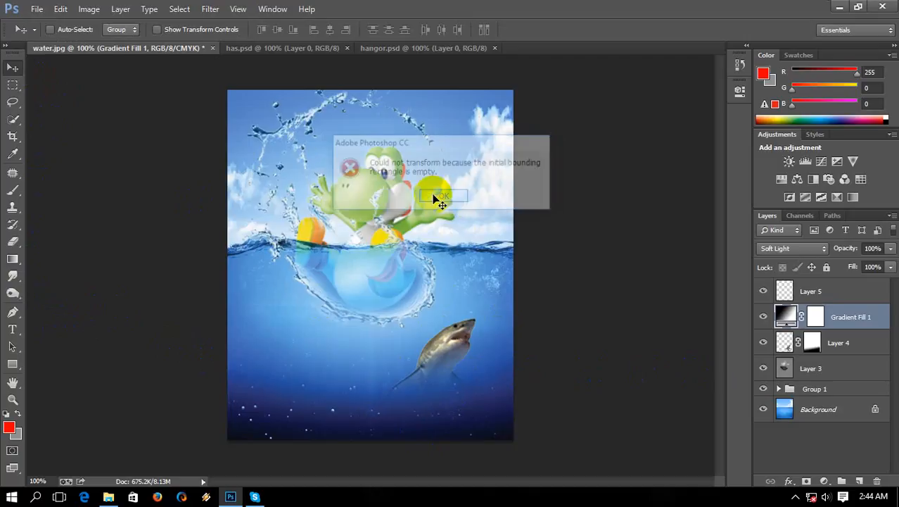
{"action": "left_click_drag", "start_coordinate": [405, 415], "coordinate": [409, 420]}
{"action": "mouse_move", "coordinate": [403, 405]}
{"action": "left_mouse_down"}
{"action": "mouse_move", "coordinate": [395, 386]}
{"action": "mouse_move", "coordinate": [388, 399]}
{"action": "left_mouse_up"}
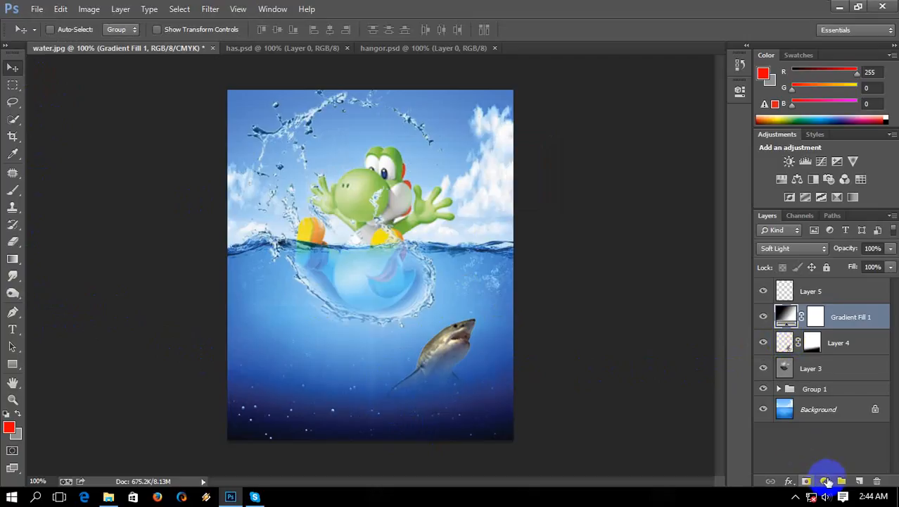
Add a new layer above Gradient Fill 1 and make it a gradient fill using the Black, White preset.
{"action": "left_click", "coordinate": [859, 482]}
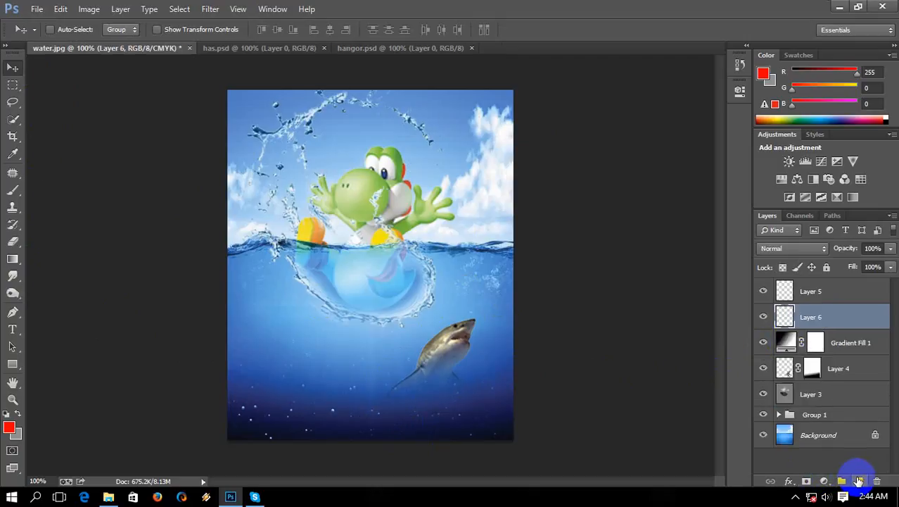
{"action": "left_click", "coordinate": [825, 482]}
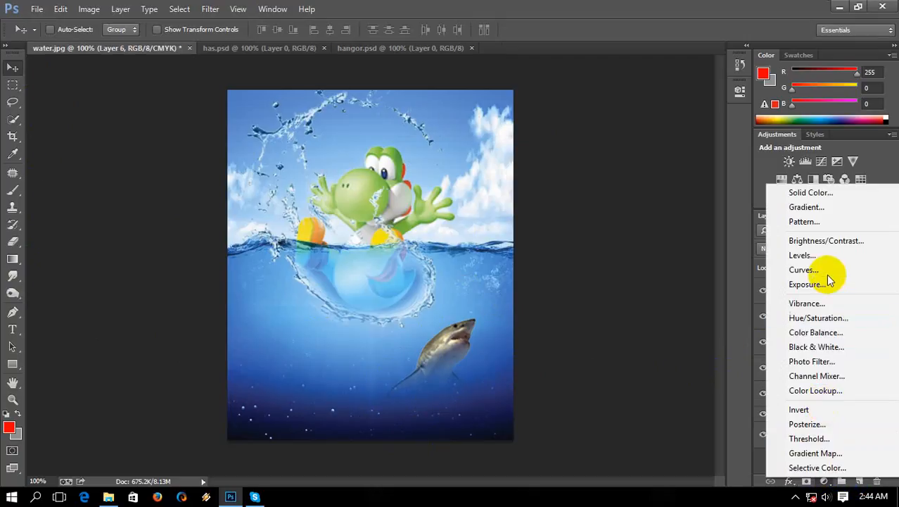
{"action": "left_click", "coordinate": [825, 209]}
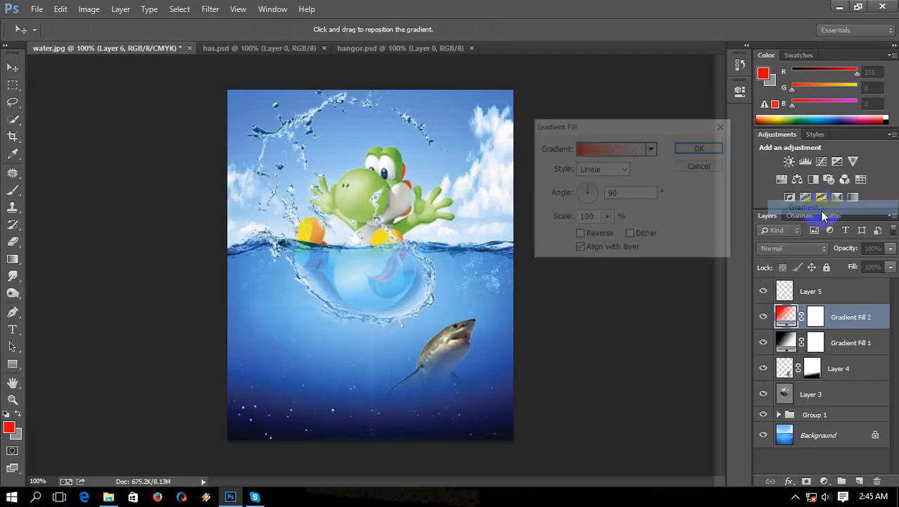
{"action": "left_click", "coordinate": [612, 147]}
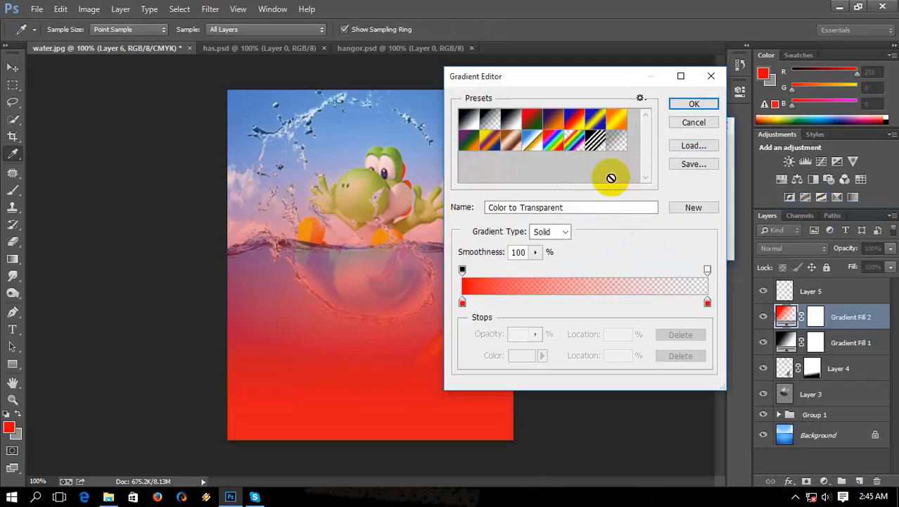
{"action": "left_click", "coordinate": [490, 121]}
{"action": "double_click", "coordinate": [491, 121]}
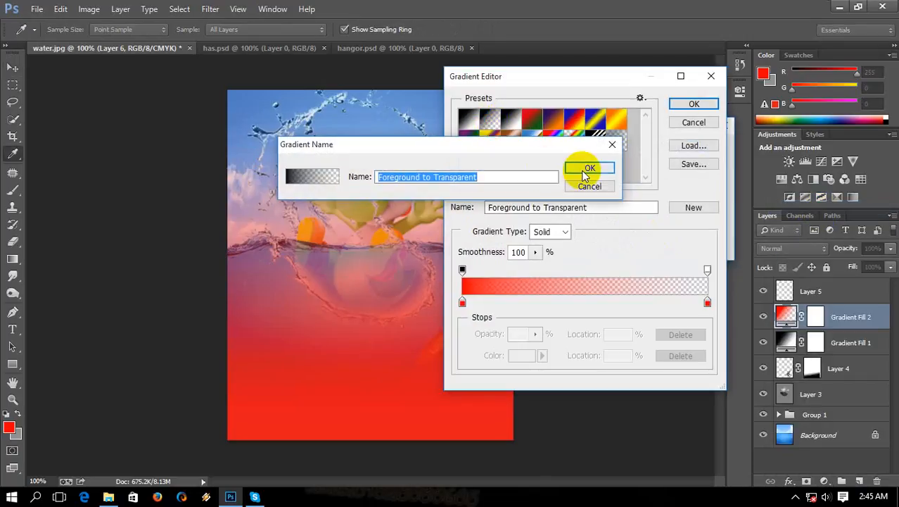
{"action": "left_click", "coordinate": [593, 185]}
{"action": "left_click", "coordinate": [512, 121]}
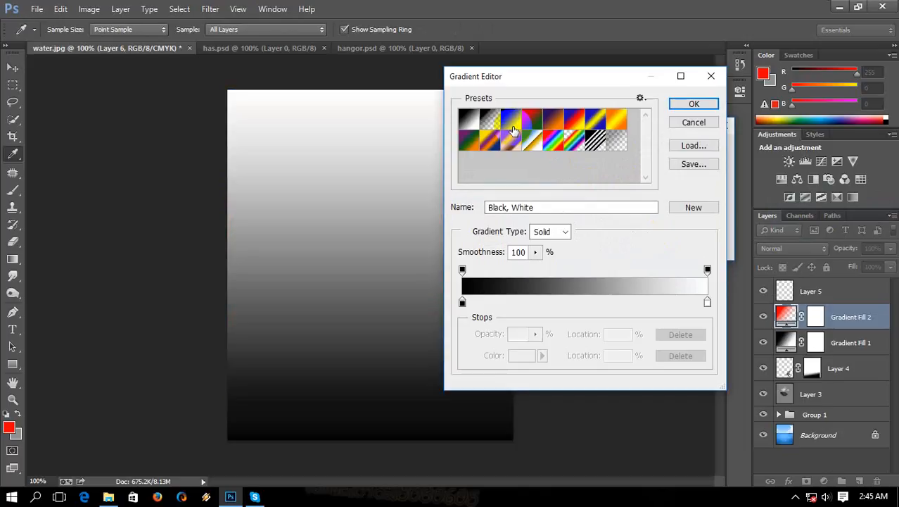
{"action": "left_click", "coordinate": [695, 106]}
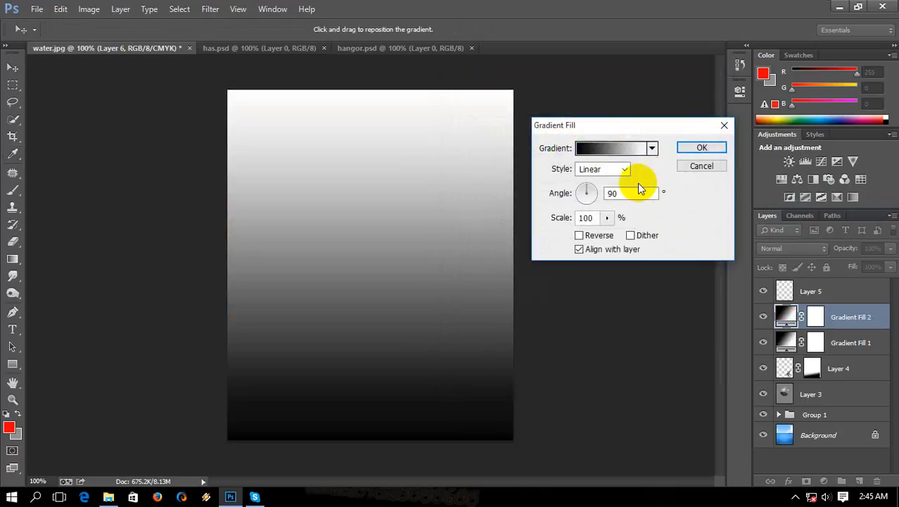
Set the new gradient fill to Radial style with Reverse enabled and apply it.
{"action": "left_click", "coordinate": [601, 170]}
{"action": "left_click", "coordinate": [605, 194]}
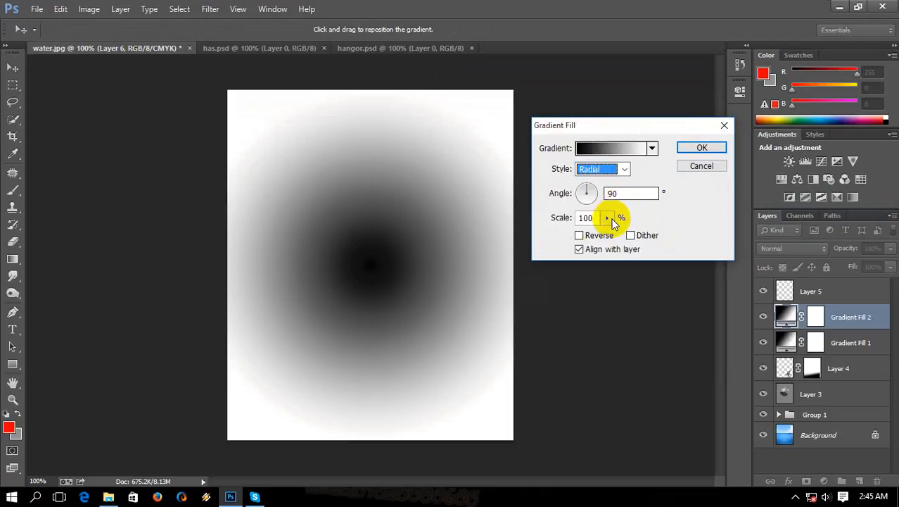
{"action": "left_click", "coordinate": [594, 235]}
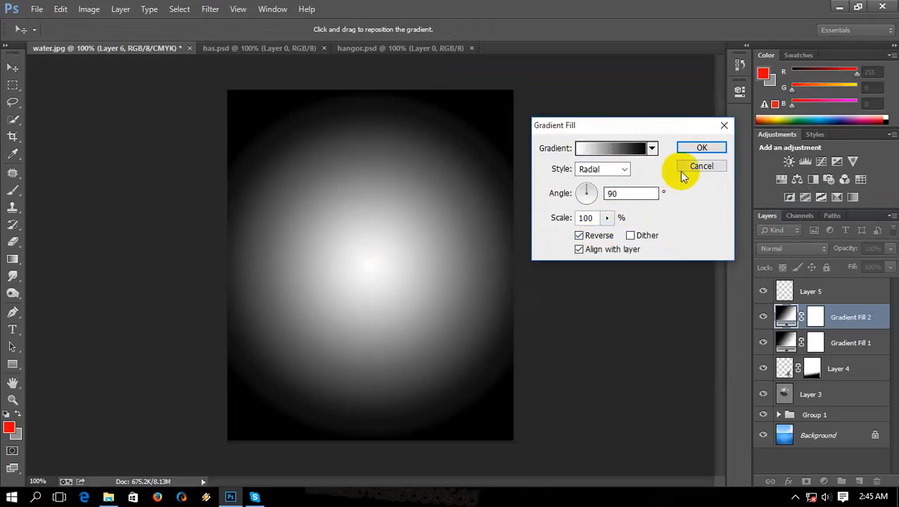
{"action": "left_click", "coordinate": [702, 148]}
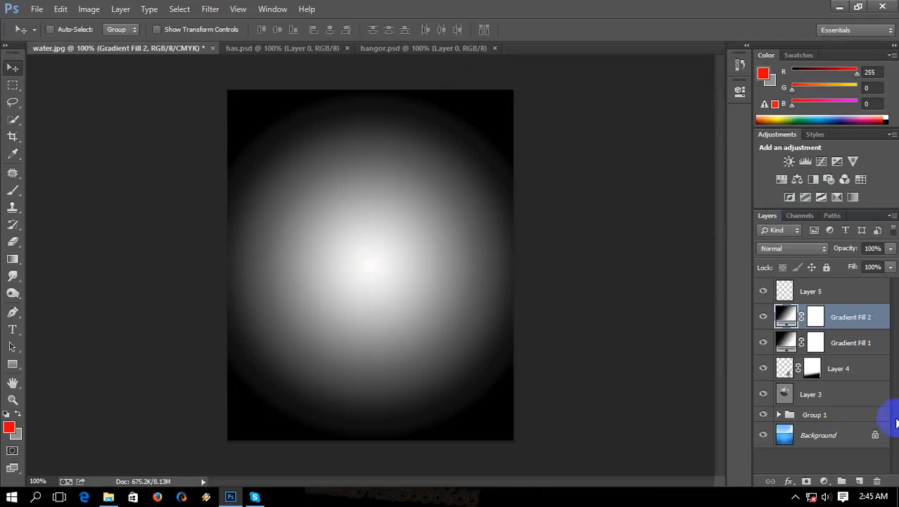
Try the Screen blend mode on Gradient Fill 2, settle on Overlay, and try shifting the gradient slightly downward.
{"action": "left_click", "coordinate": [807, 249]}
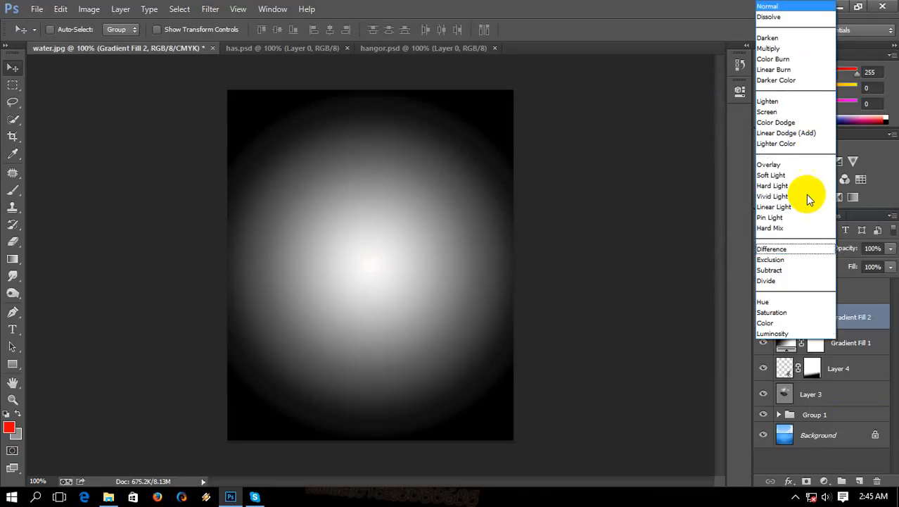
{"action": "left_click", "coordinate": [802, 111]}
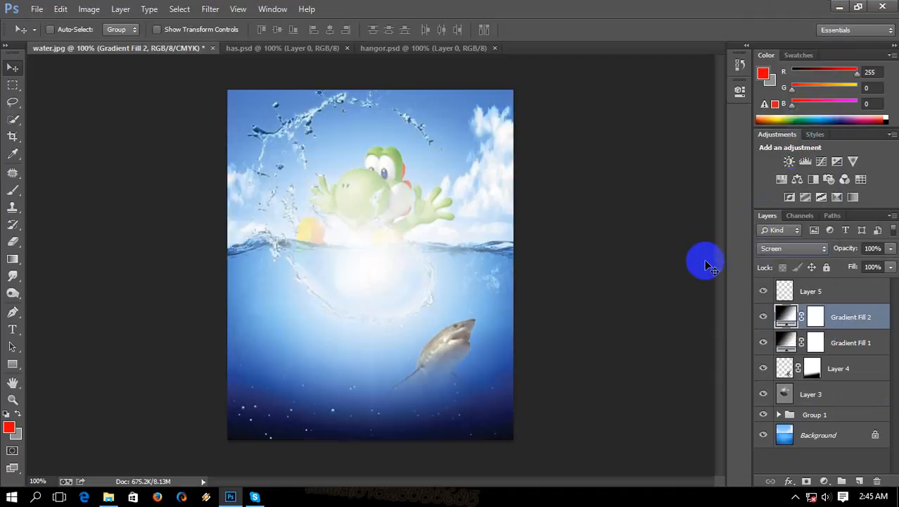
{"action": "left_click", "coordinate": [786, 248]}
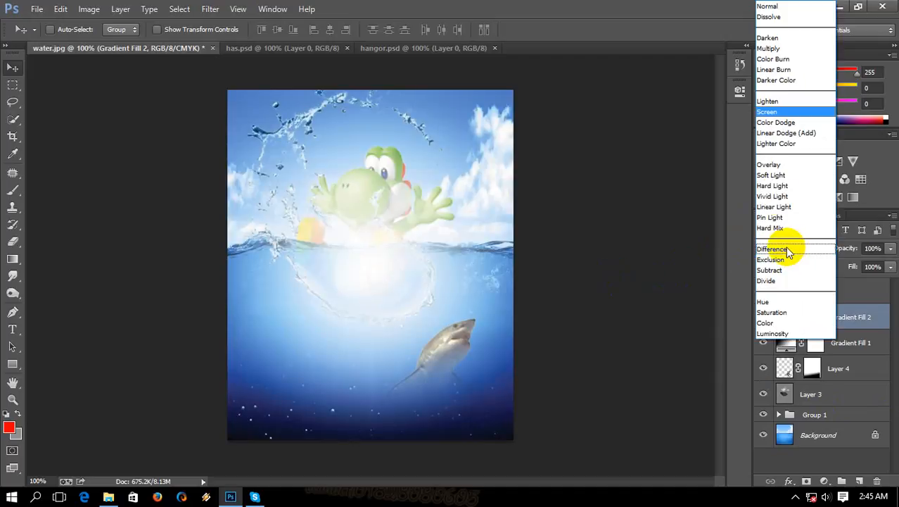
{"action": "left_click", "coordinate": [778, 165]}
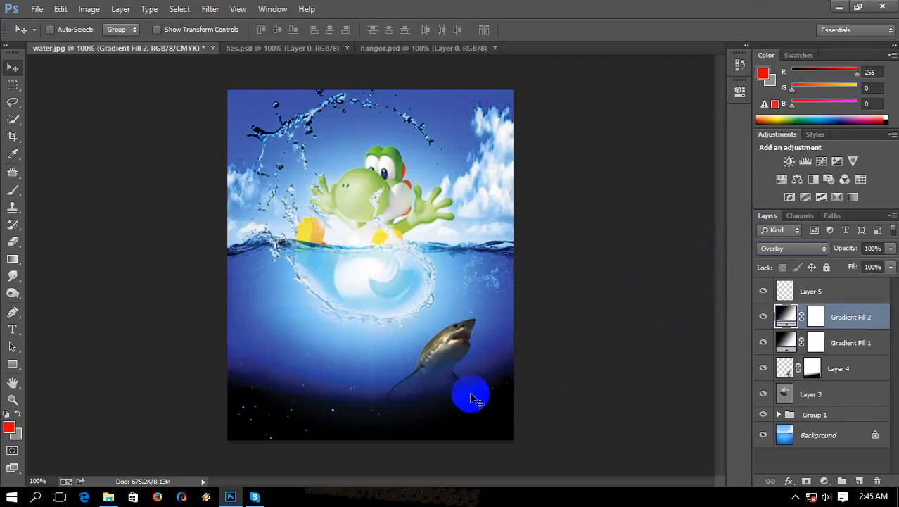
{"action": "left_click_drag", "start_coordinate": [470, 400], "coordinate": [482, 428]}
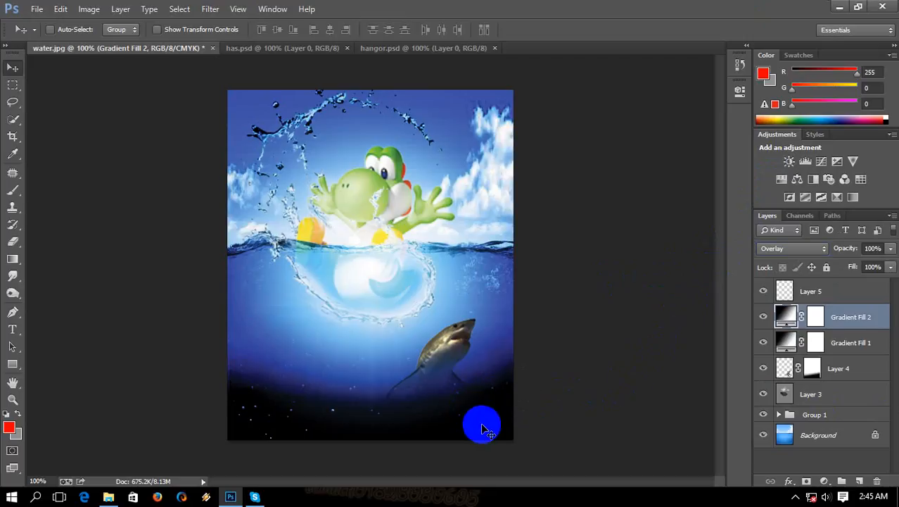
Undo the Gradient Fill 2 blend mode changes and the radial gradient fill itself, back to the empty layer above Gradient Fill 1.
{"action": "key", "text": "alt+shift+s"}
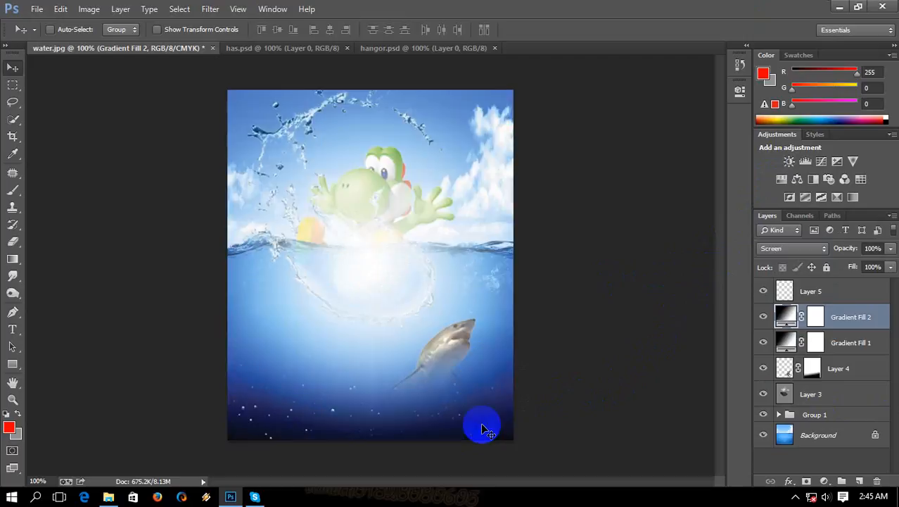
{"action": "key", "text": "alt+shift+n"}
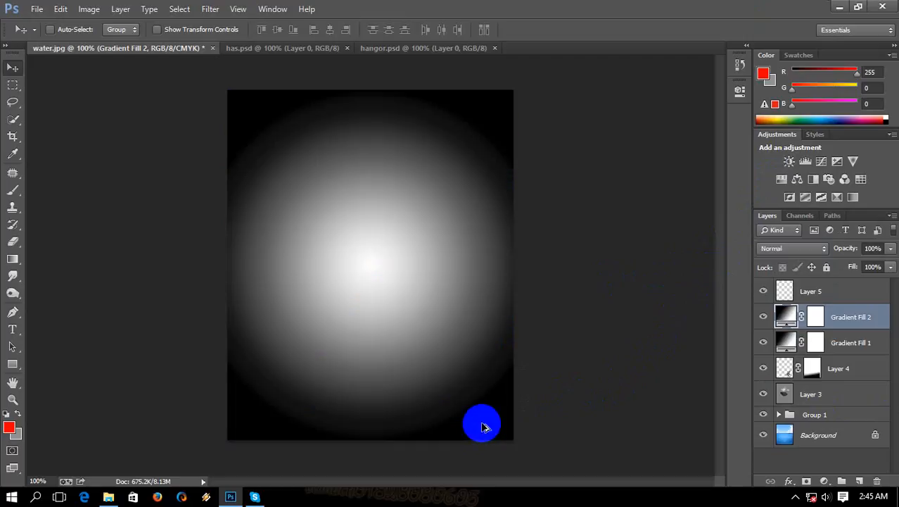
{"action": "key", "text": "ctrl+alt+z"}
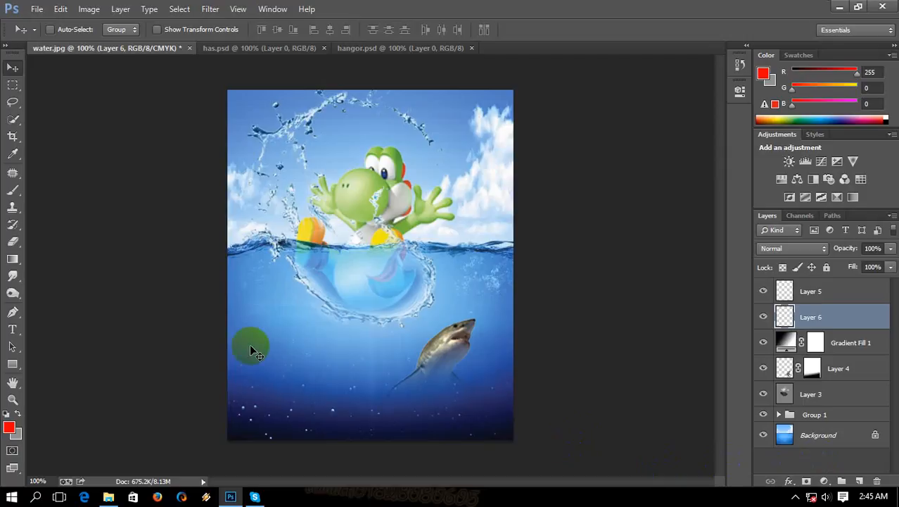
Toggle the visibility of Layer 5 and Layer 6 to check what each contributes to the image.
{"action": "left_click", "coordinate": [14, 242]}
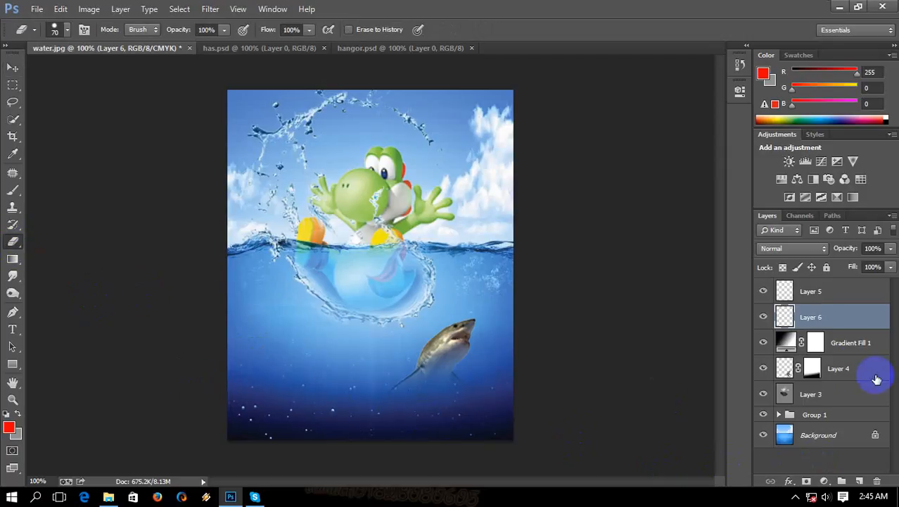
{"action": "left_click", "coordinate": [789, 294]}
{"action": "left_click", "coordinate": [763, 295]}
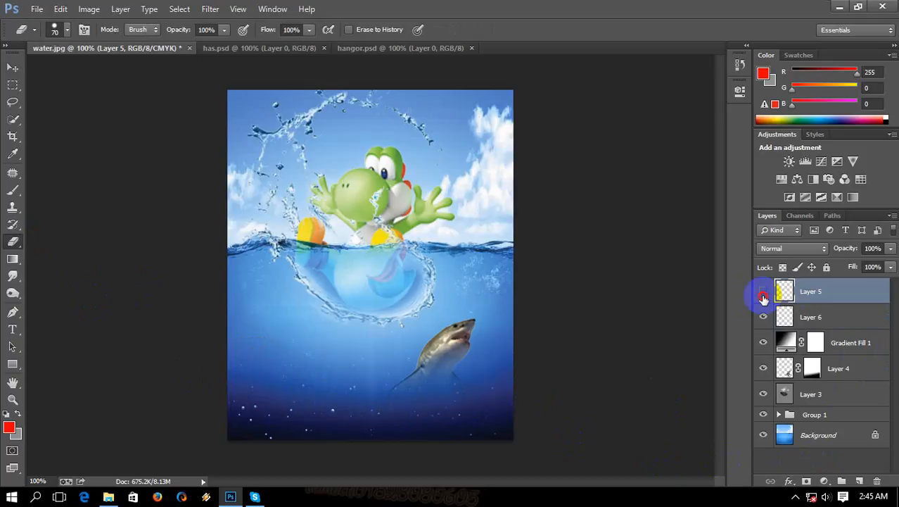
{"action": "left_click", "coordinate": [763, 295]}
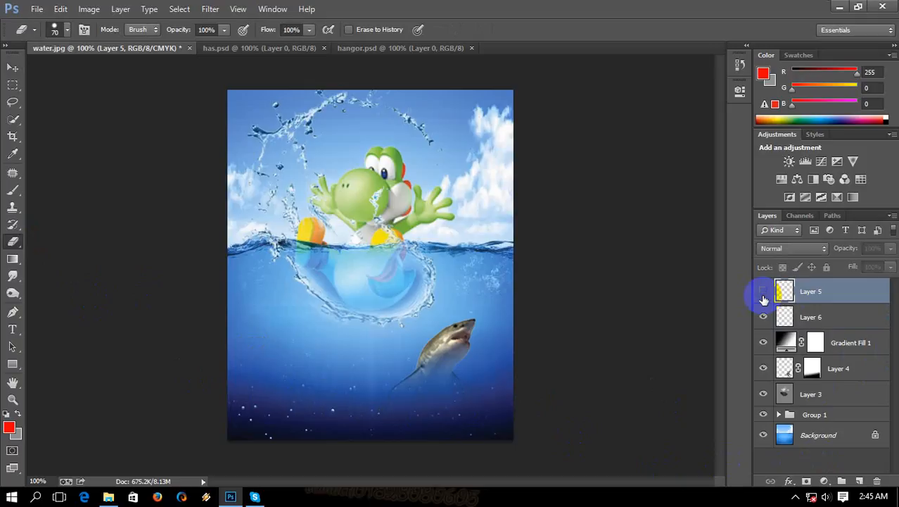
{"action": "left_click", "coordinate": [763, 296]}
{"action": "left_click", "coordinate": [763, 295]}
{"action": "left_click", "coordinate": [763, 295]}
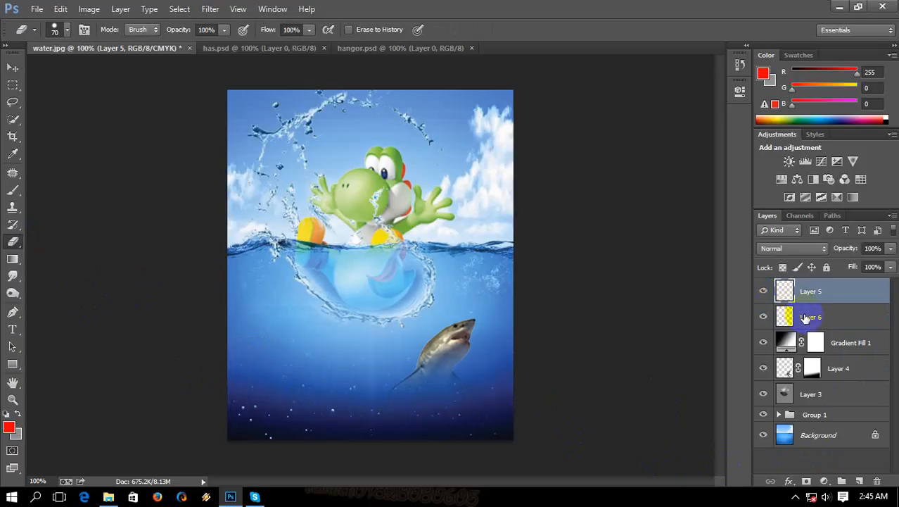
{"action": "left_click", "coordinate": [808, 321]}
{"action": "left_click", "coordinate": [763, 317]}
{"action": "left_click", "coordinate": [766, 318]}
{"action": "left_click", "coordinate": [766, 319]}
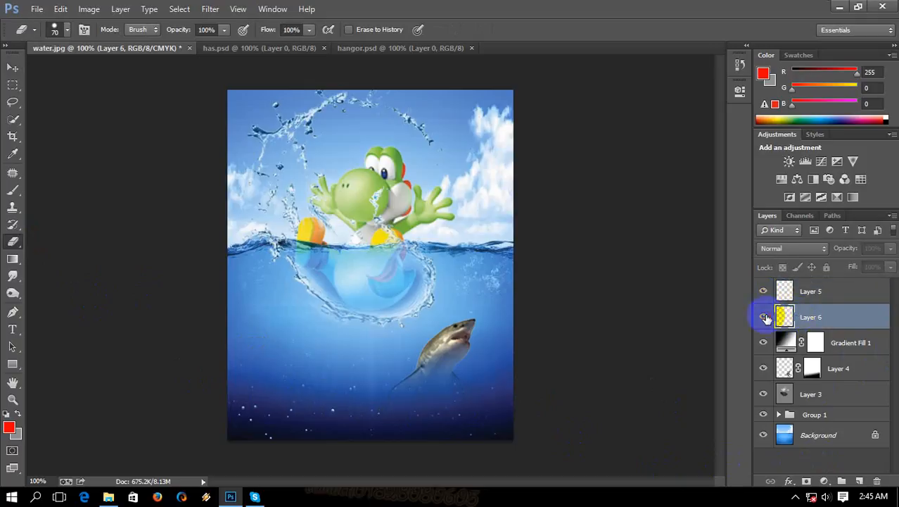
{"action": "left_click", "coordinate": [765, 318]}
{"action": "left_click", "coordinate": [766, 318]}
{"action": "left_click", "coordinate": [766, 318]}
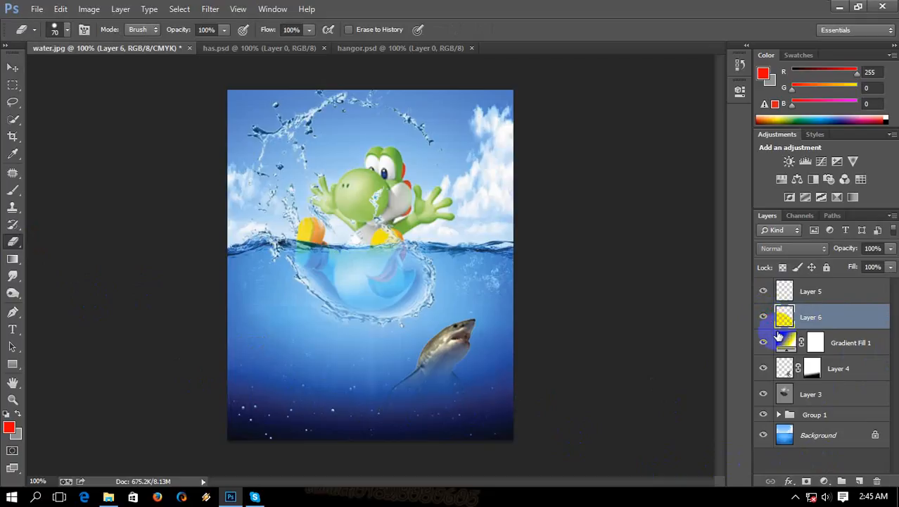
Try a Color Balance adjustment layer above Layer 5 with the midtones shifted toward blue at about +54.
{"action": "left_click", "coordinate": [826, 299]}
{"action": "left_click", "coordinate": [824, 481]}
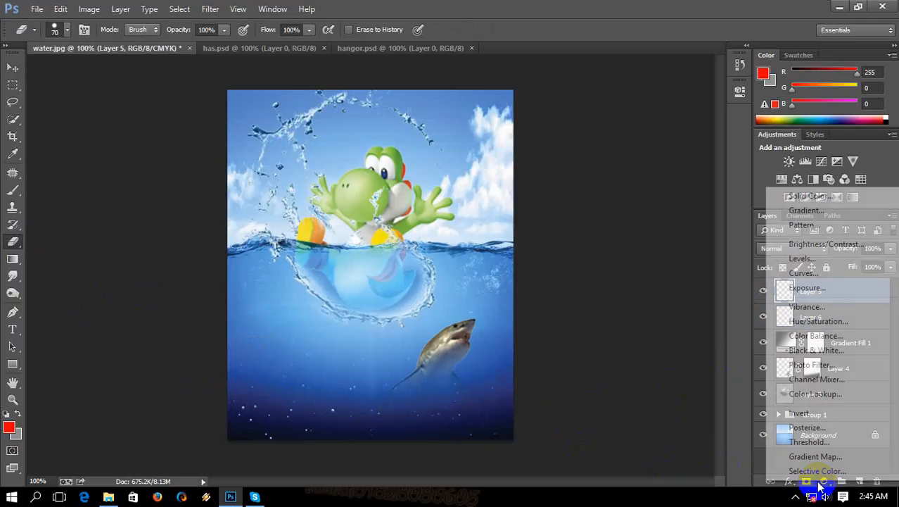
{"action": "left_click", "coordinate": [818, 336]}
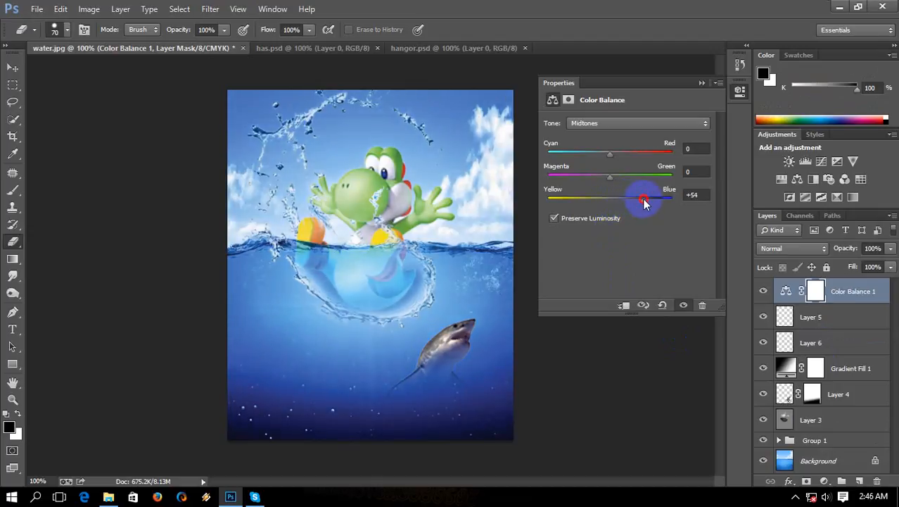
{"action": "left_click", "coordinate": [703, 83]}
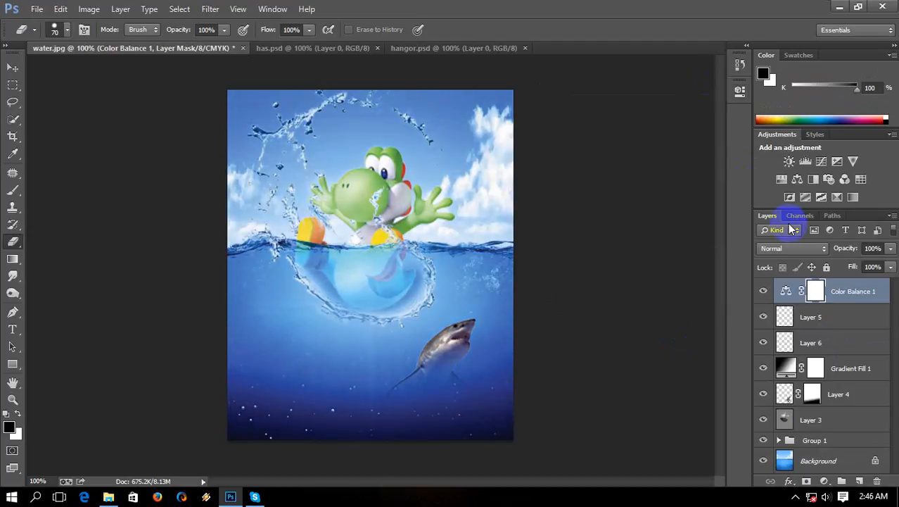
Delete the Color Balance 1, Layer 5 and Layer 6 layers together.
{"action": "left_click", "coordinate": [811, 318], "text": "shift"}
{"action": "left_click", "coordinate": [808, 342], "text": "shift"}
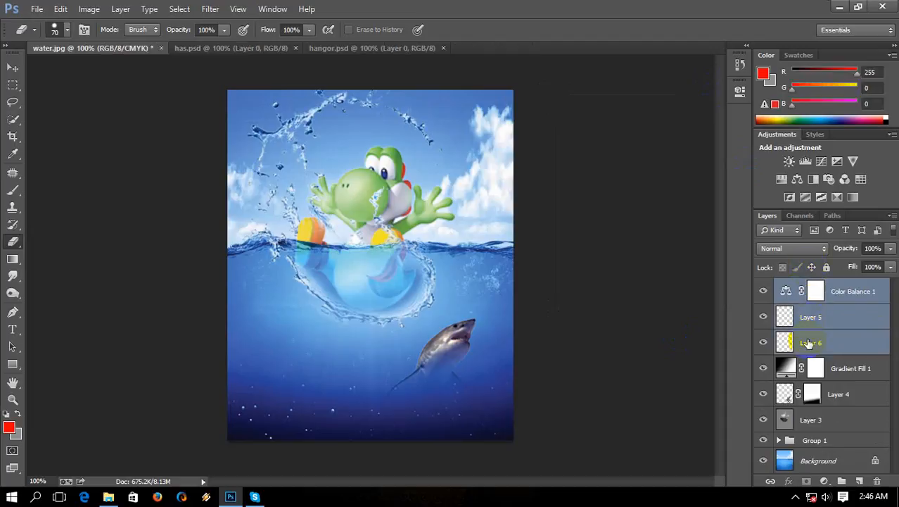
{"action": "key", "text": "Delete"}
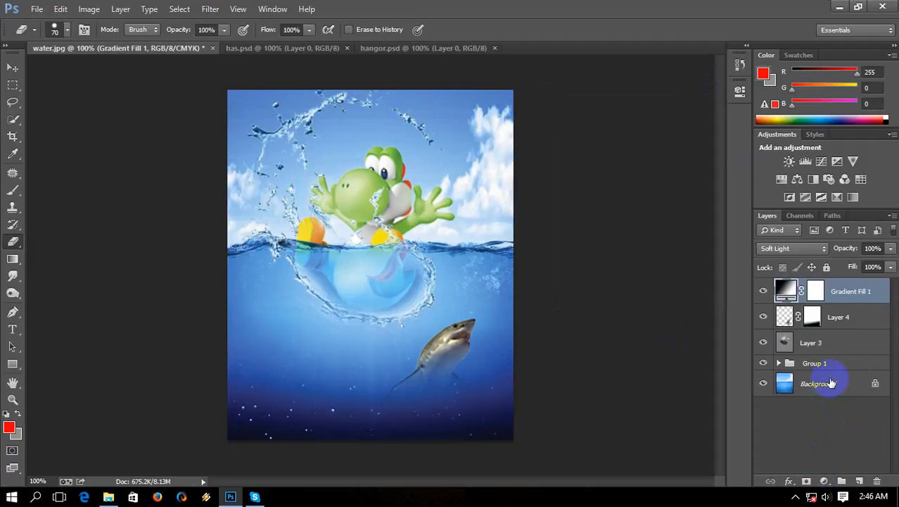
Add a Color Balance adjustment directly above Group 1 with midtones at about +25 red, +27 green and +68 blue.
{"action": "left_click", "coordinate": [828, 364]}
{"action": "left_click", "coordinate": [824, 480]}
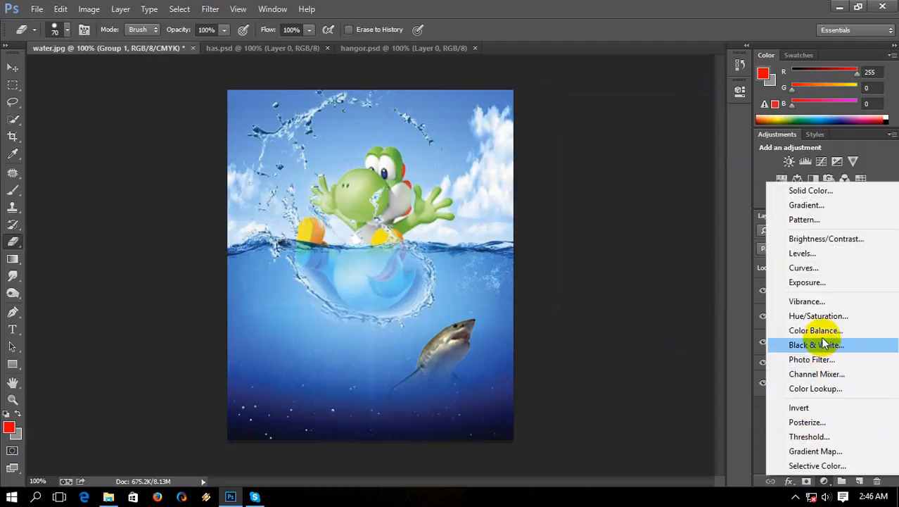
{"action": "left_click", "coordinate": [816, 330]}
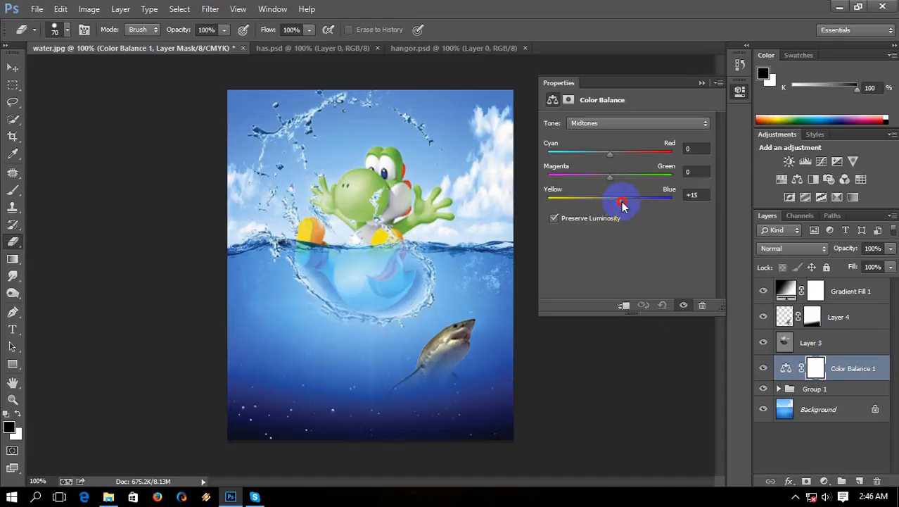
{"action": "left_click_drag", "start_coordinate": [622, 204], "coordinate": [640, 209]}
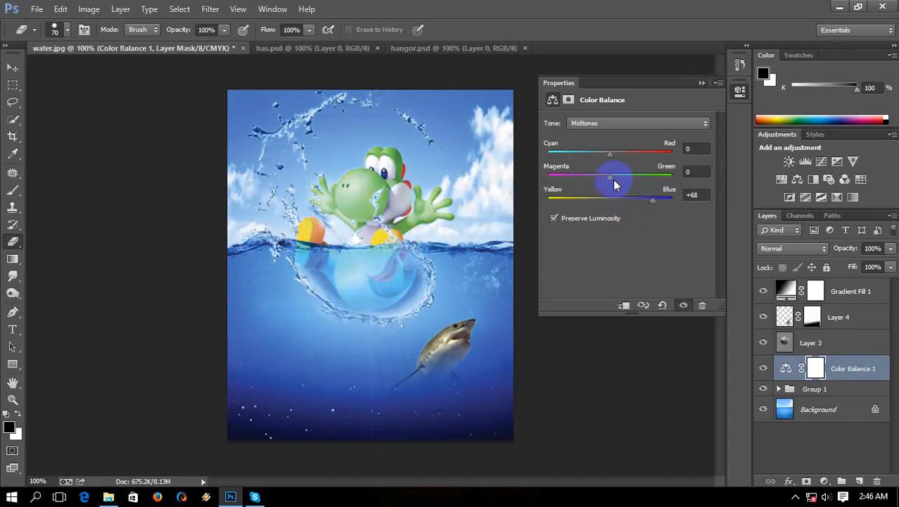
{"action": "left_click_drag", "start_coordinate": [610, 177], "coordinate": [627, 158]}
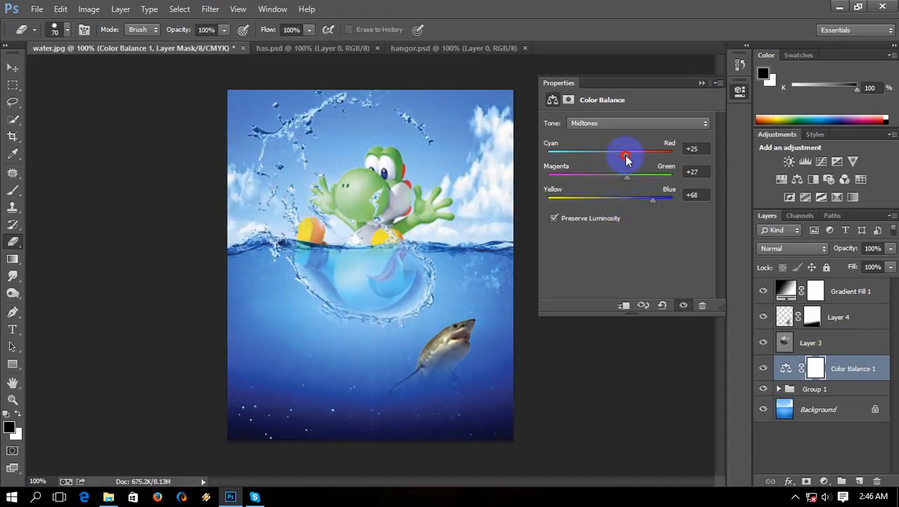
Set the Color Balance shadows to -21 cyan–red, -22 magenta–green and -5 yellow–blue, and close the adjustment's settings.
{"action": "left_click", "coordinate": [633, 123]}
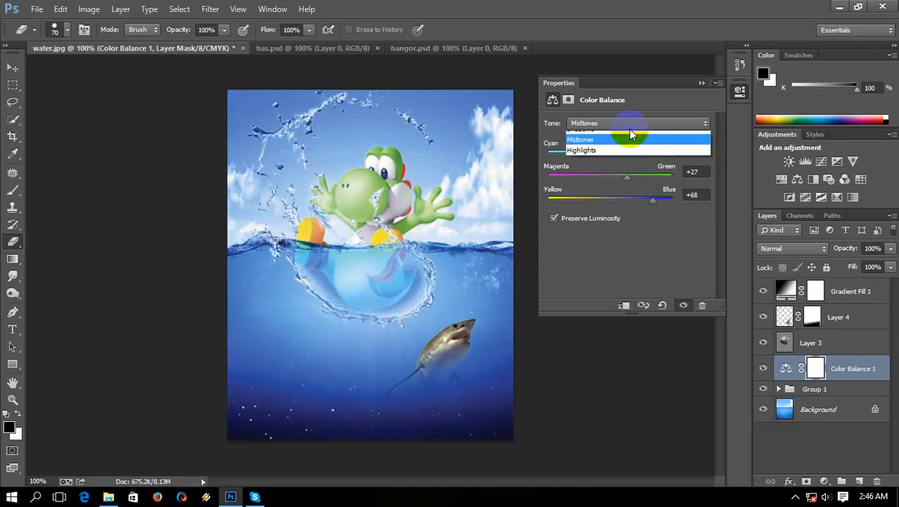
{"action": "left_click", "coordinate": [632, 125]}
{"action": "left_click_drag", "start_coordinate": [633, 161], "coordinate": [642, 160]}
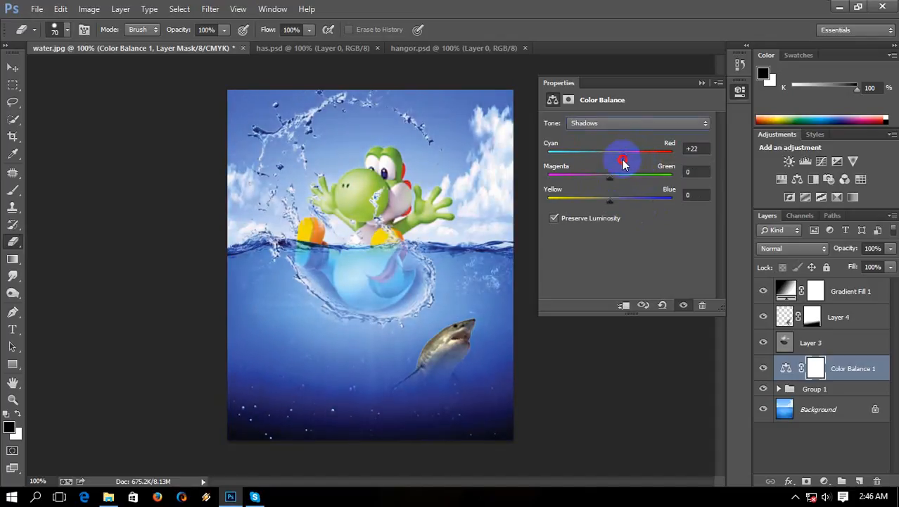
{"action": "left_click_drag", "start_coordinate": [616, 163], "coordinate": [602, 163]}
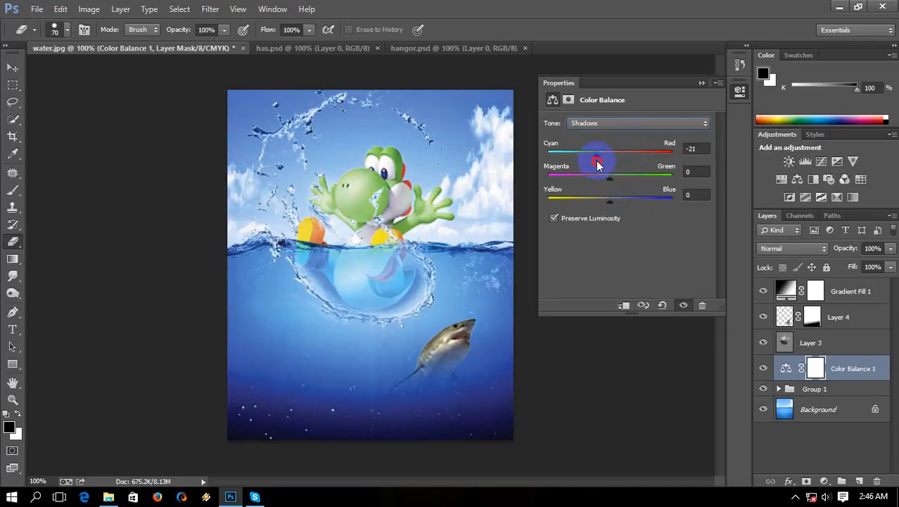
{"action": "left_click_drag", "start_coordinate": [609, 199], "coordinate": [620, 202]}
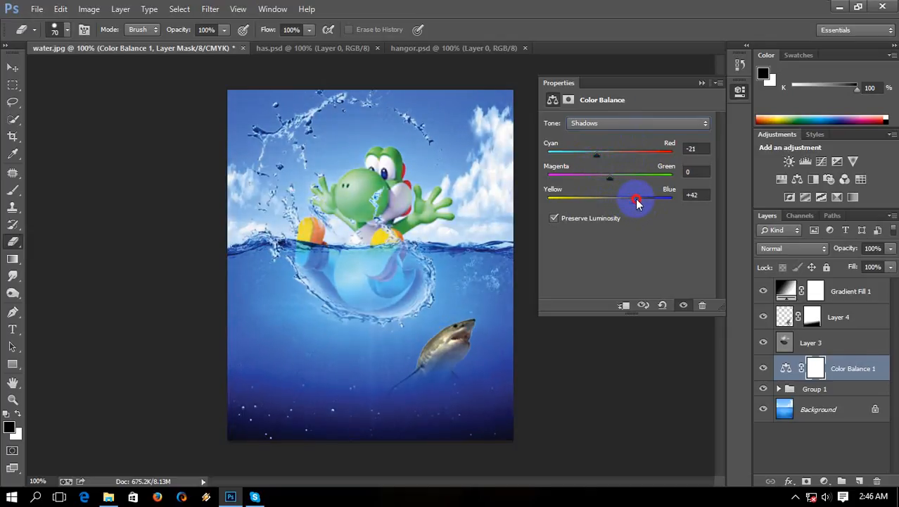
{"action": "left_click_drag", "start_coordinate": [627, 202], "coordinate": [616, 203]}
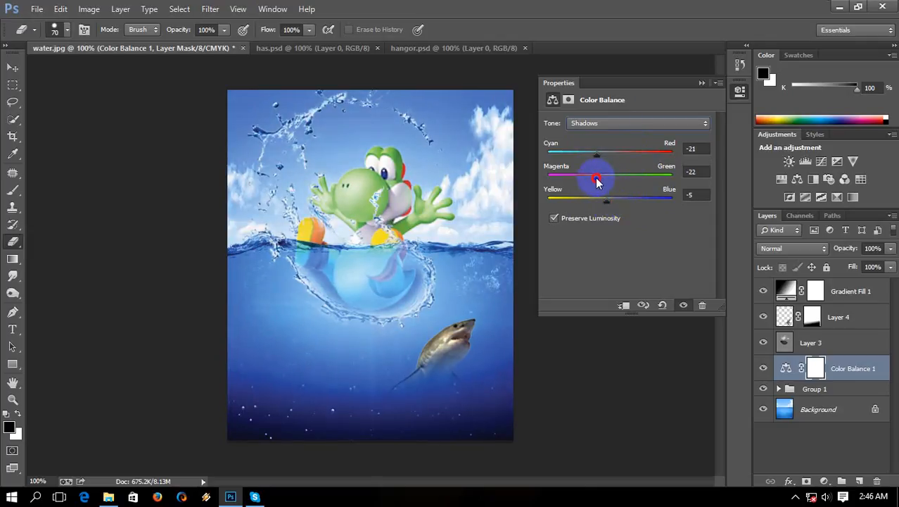
{"action": "left_click", "coordinate": [700, 84]}
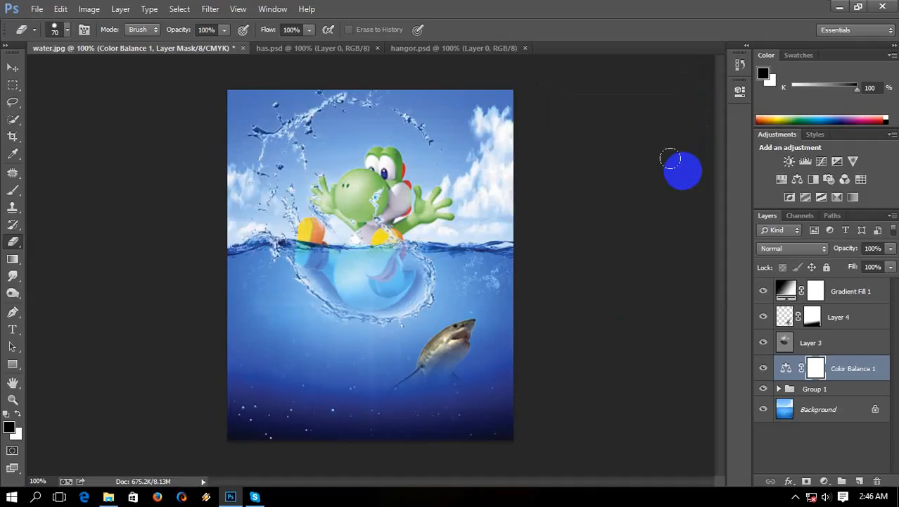
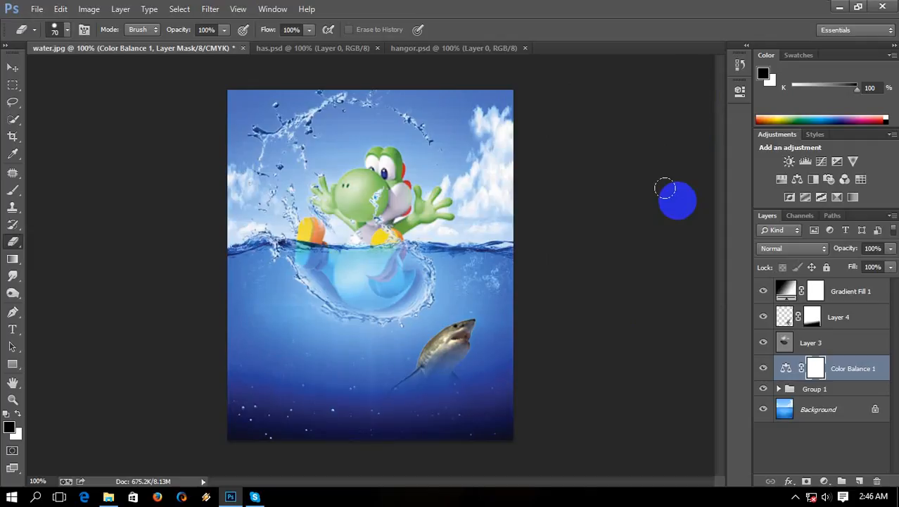
{"action": "left_click", "coordinate": [19, 69]}
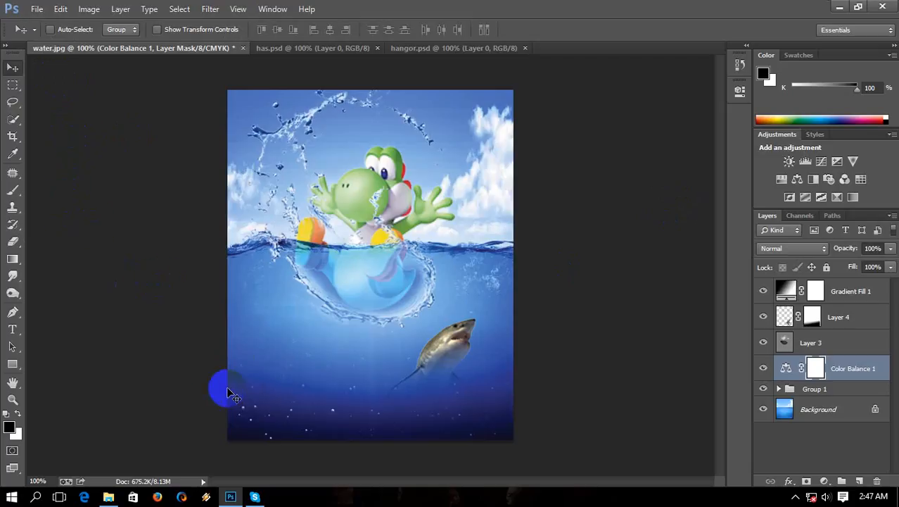
{"action": "left_click", "coordinate": [250, 419]}
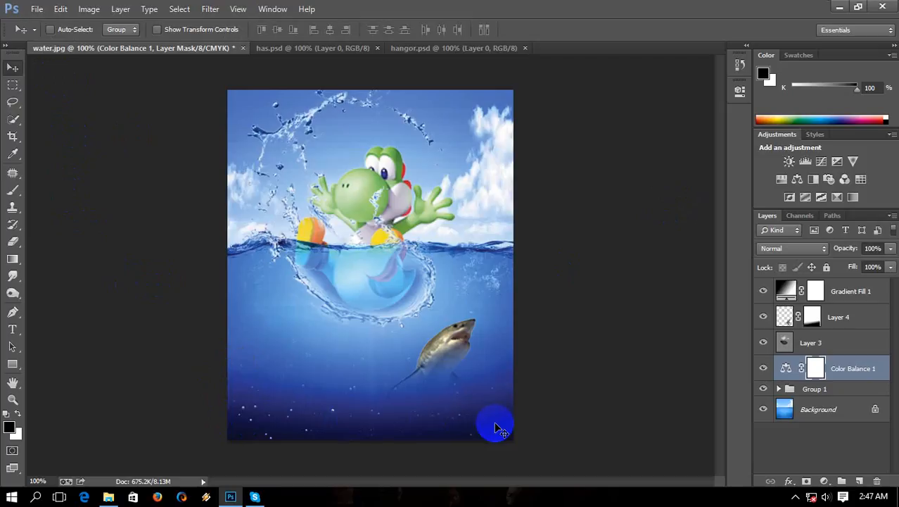